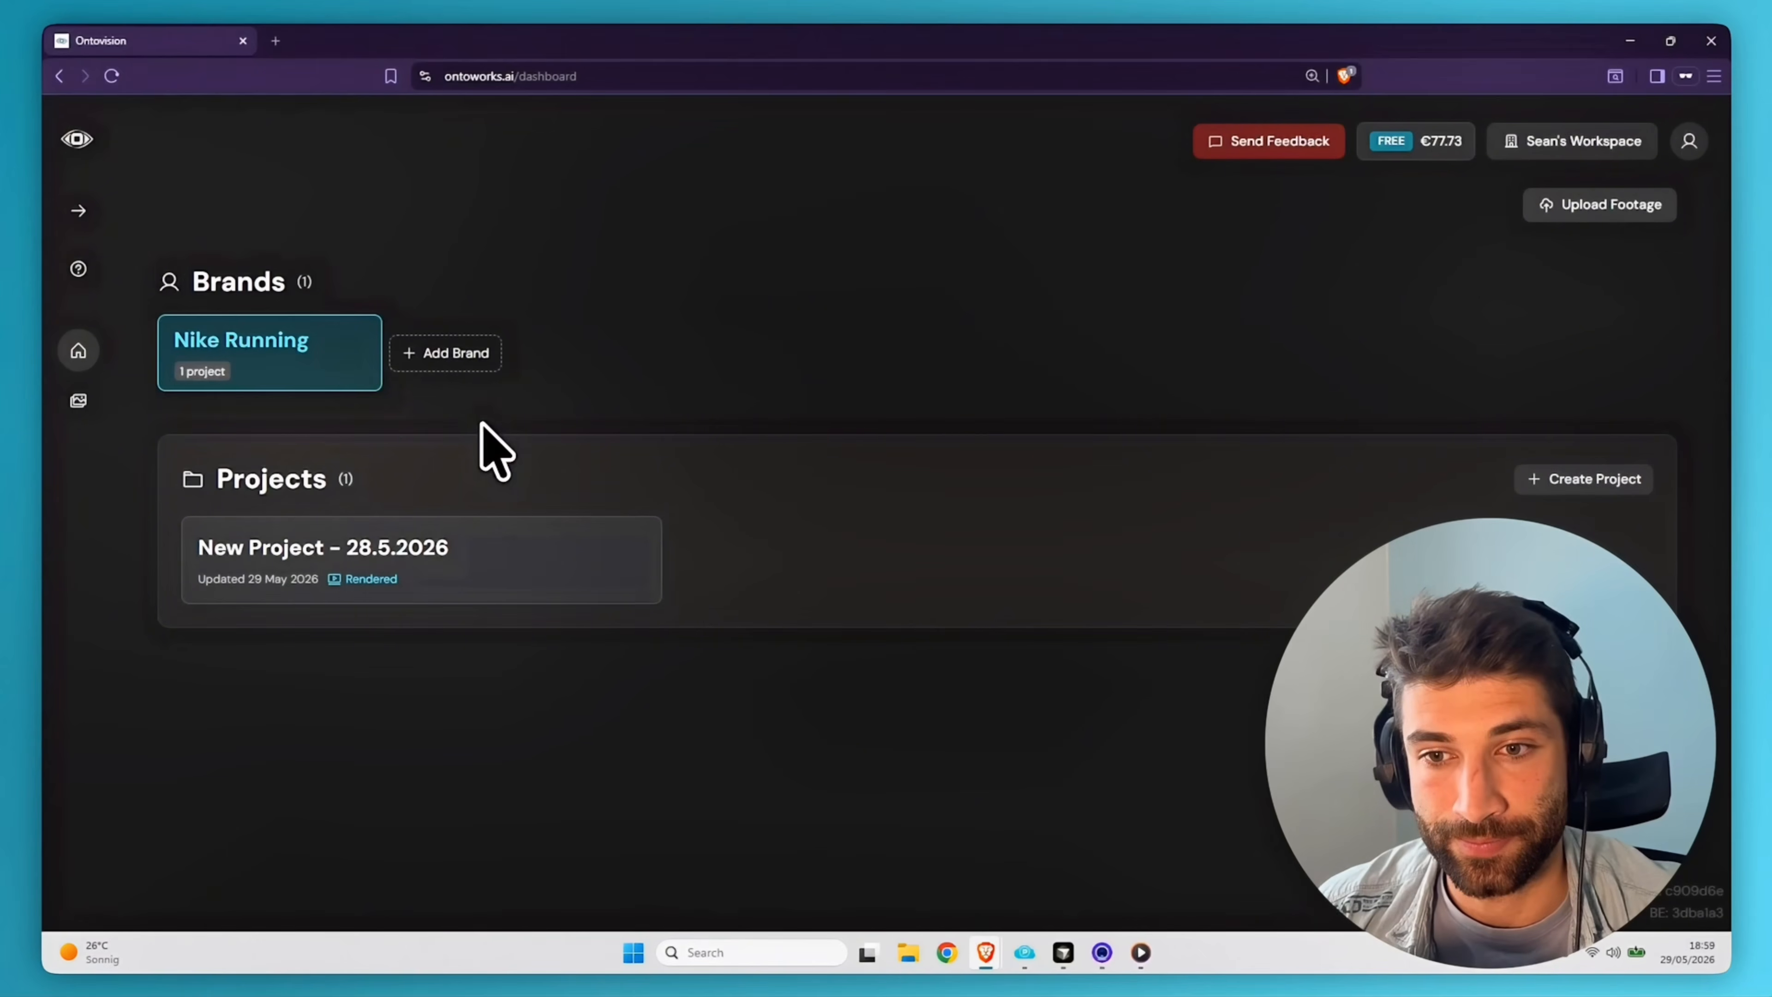
- Open the form for creating a brand and look through its general, product and market fields
{"action": "left_click", "coordinate": [455, 354]}
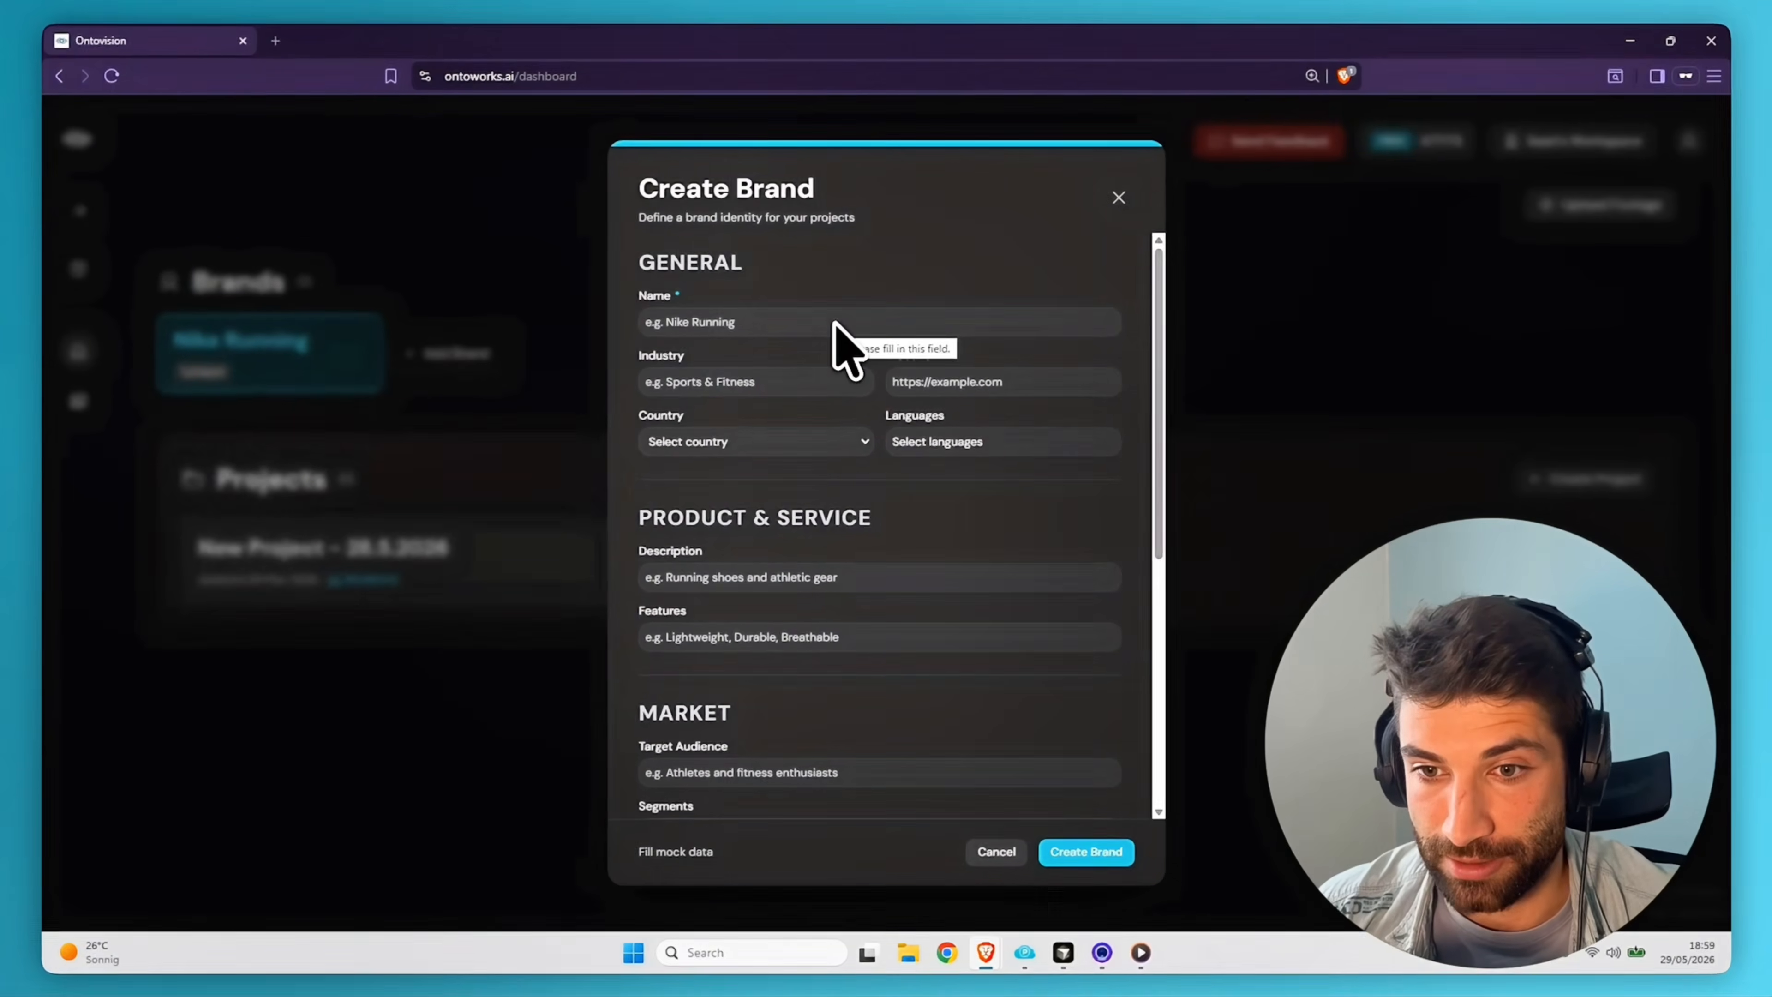
{"action": "left_click", "coordinate": [911, 351]}
{"action": "left_click", "coordinate": [894, 408]}
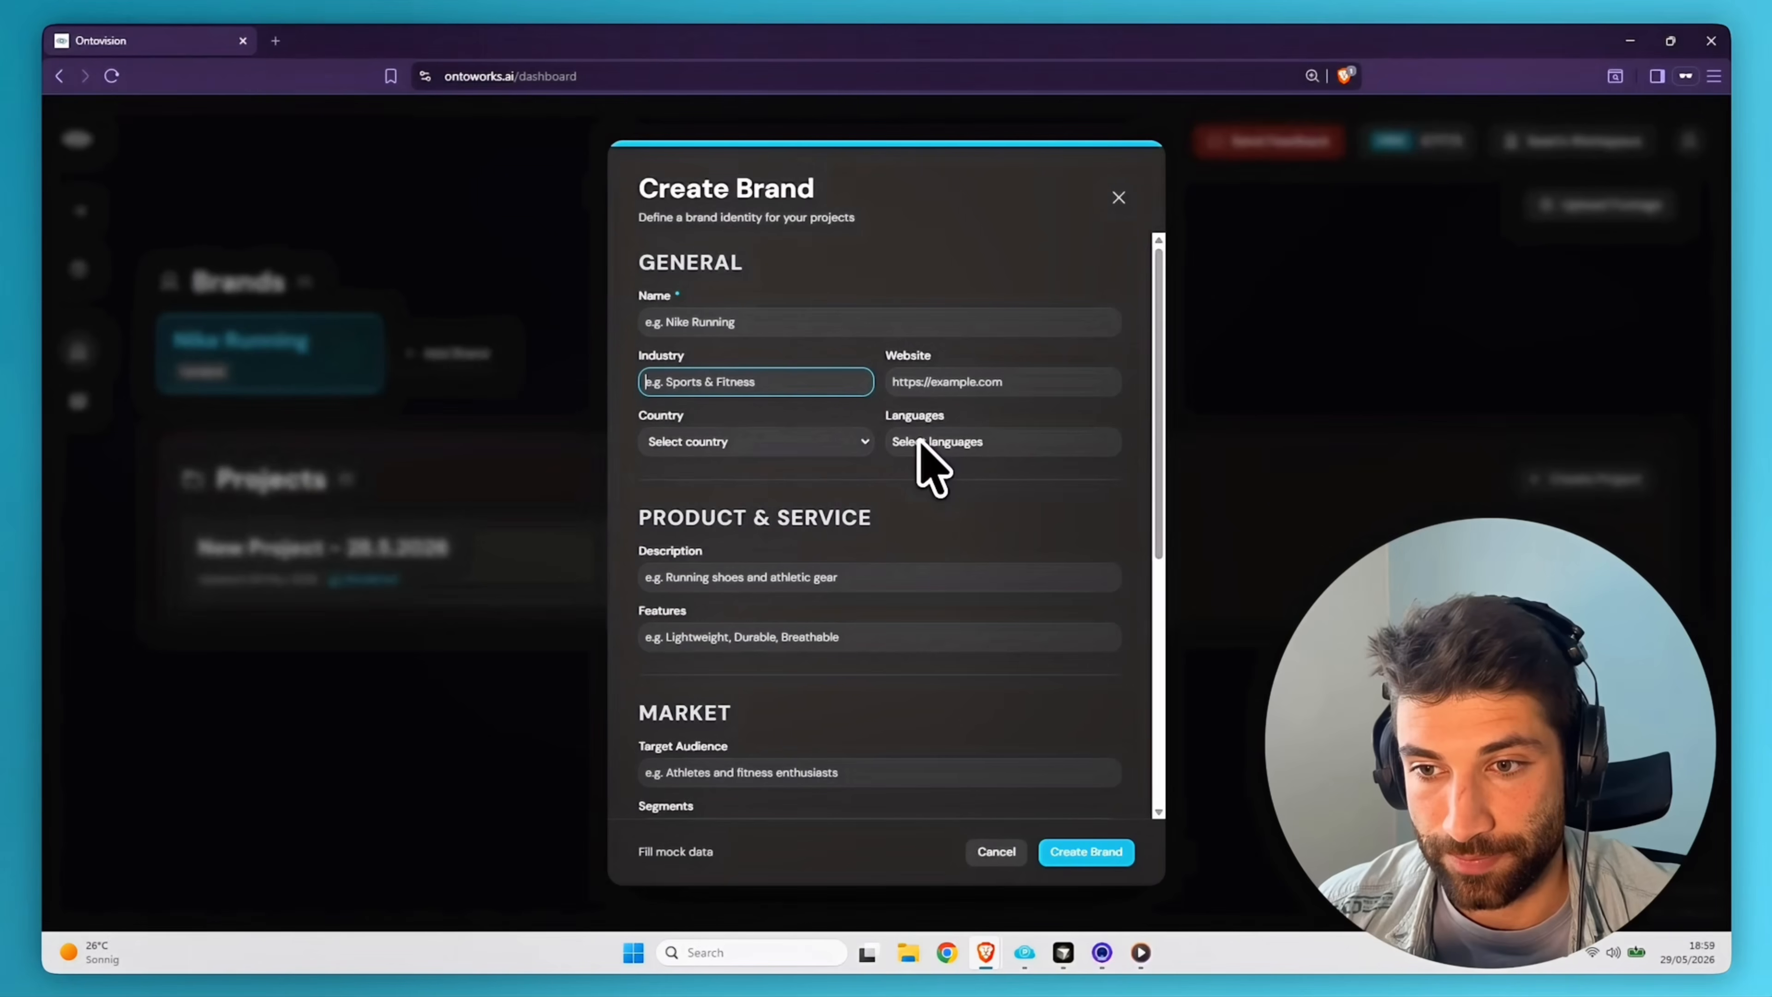
{"action": "scroll", "coordinate": [867, 527], "scroll_direction": "down", "scroll_amount": 7}
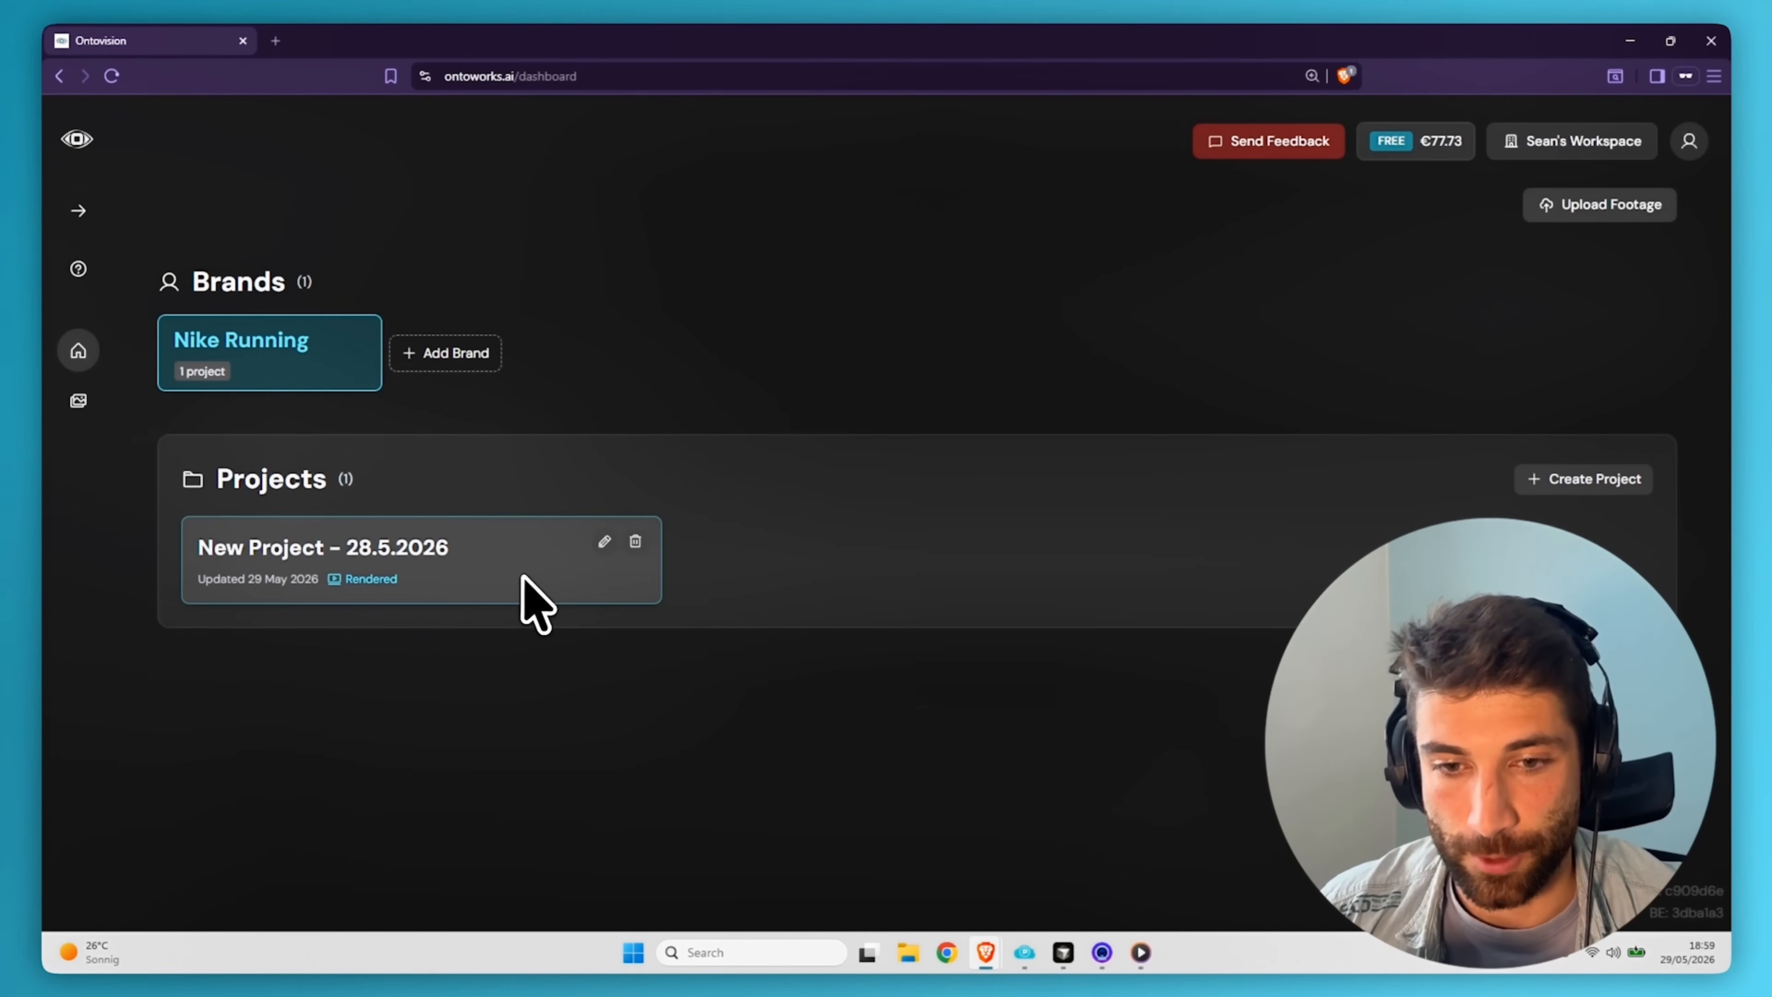
- Create a project named New Project - 29.5.2026 under the Nike Running brand
{"action": "left_click", "coordinate": [1542, 480]}
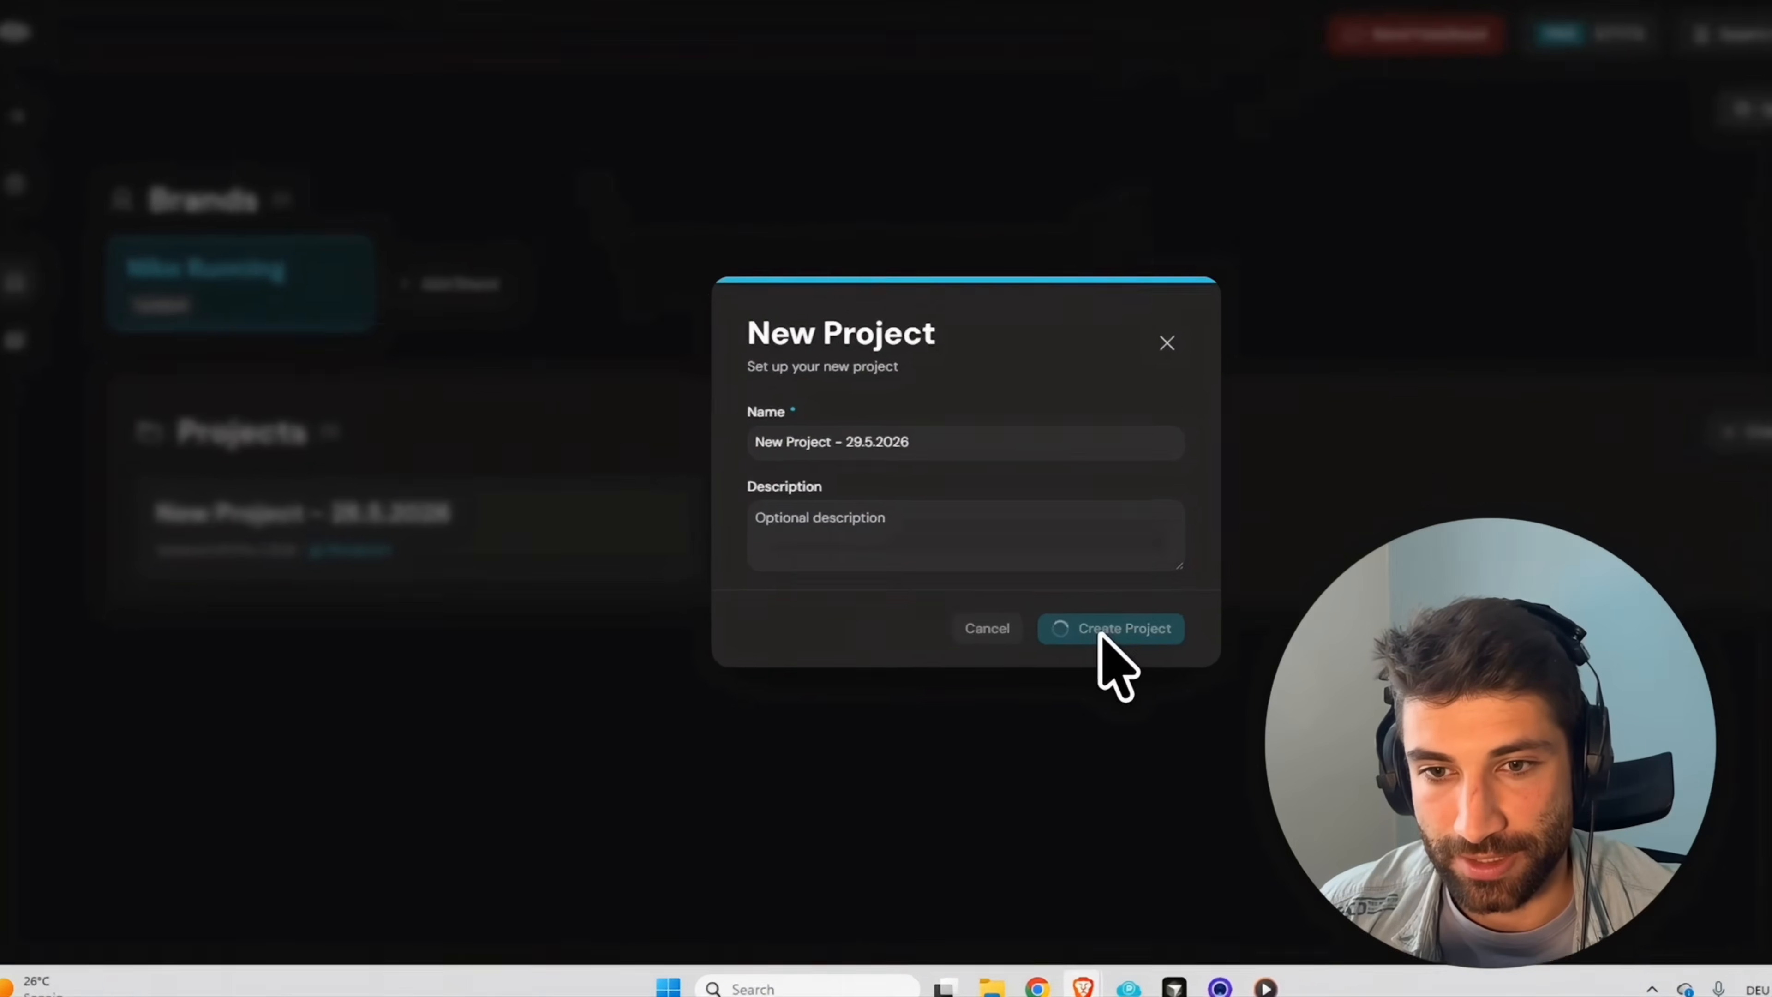
{"action": "left_click", "coordinate": [1032, 633]}
- Add all 21 video clips from the Smoking stock footage folder to a new footage upload
{"action": "left_click", "coordinate": [994, 205]}
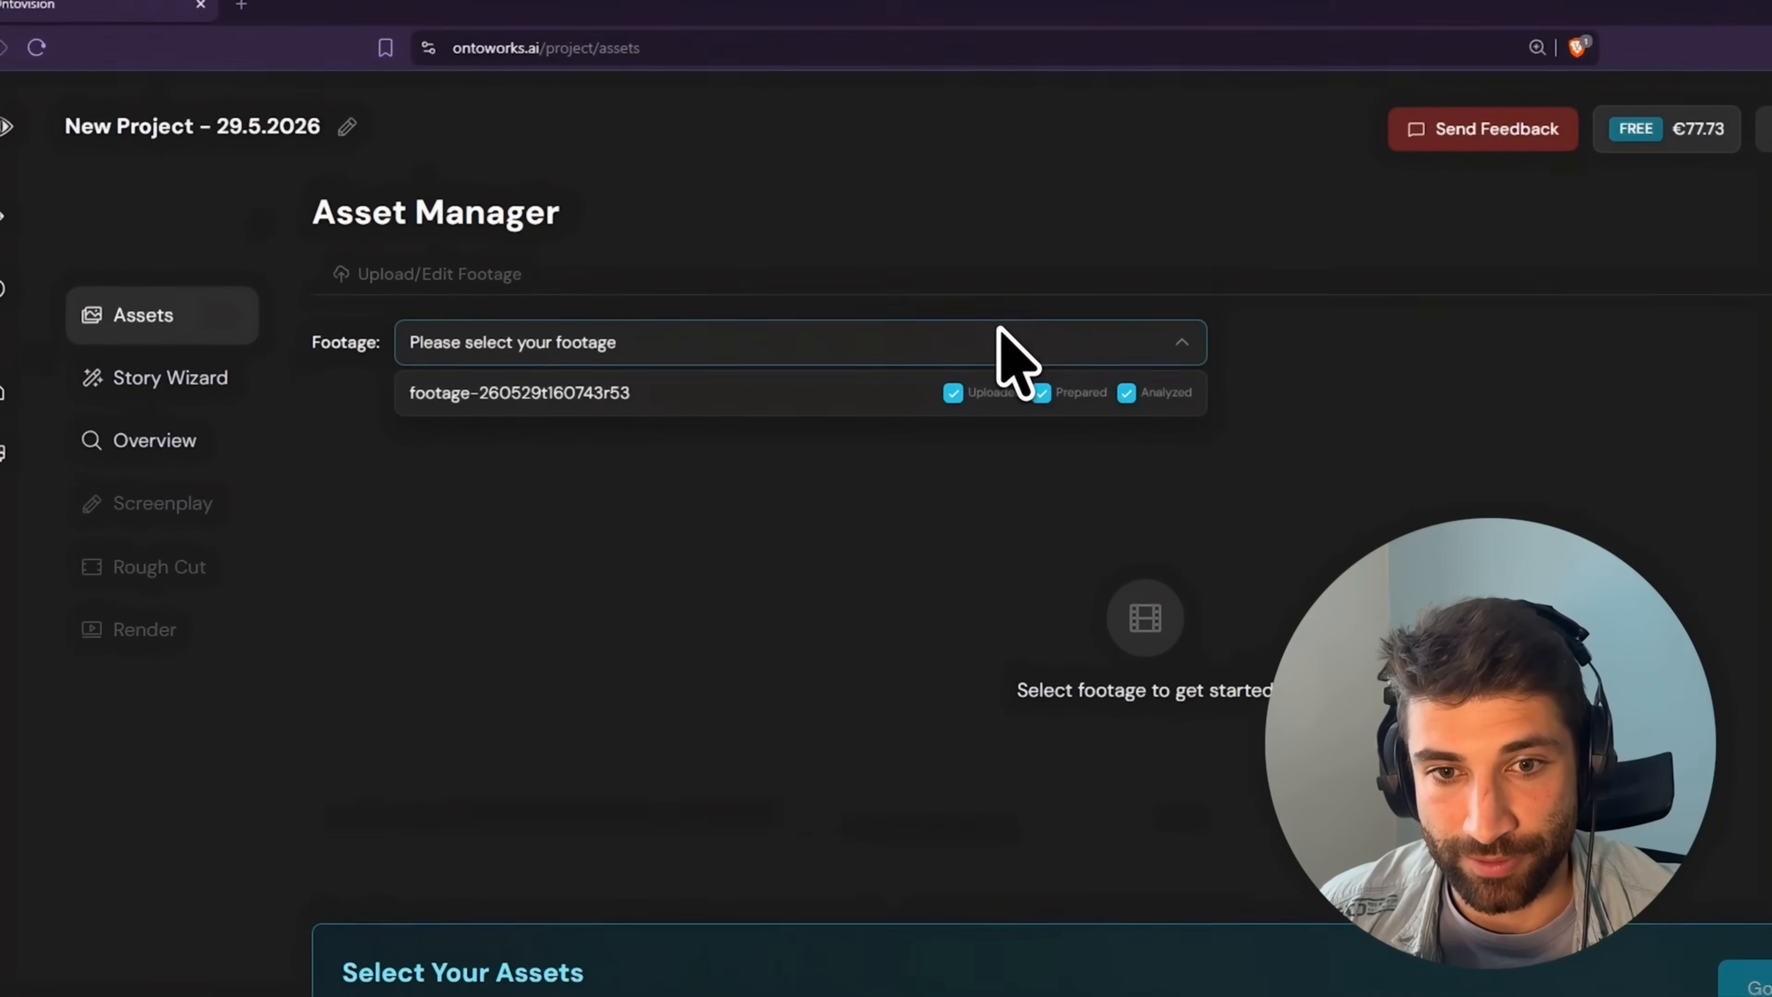
{"action": "left_click", "coordinate": [992, 199]}
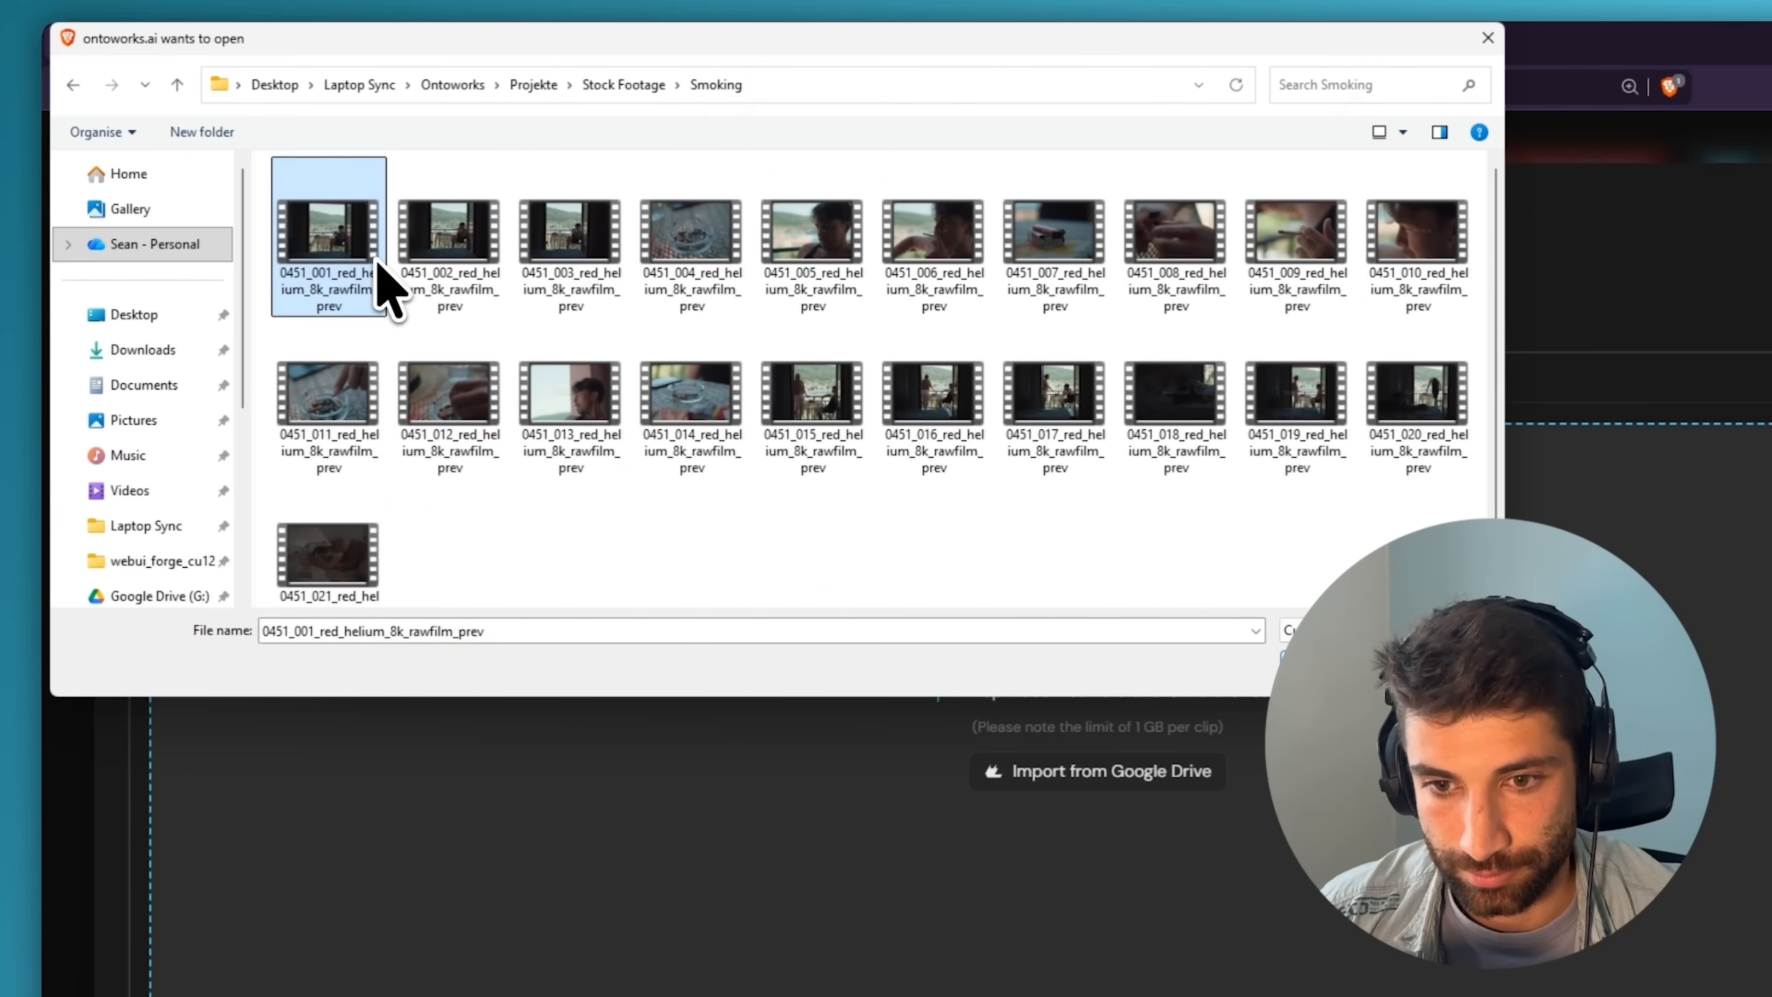
{"action": "left_click_drag", "start_coordinate": [273, 192], "coordinate": [1390, 595]}
{"action": "left_click_drag", "start_coordinate": [1130, 466], "coordinate": [1127, 482]}
{"action": "left_click", "coordinate": [1068, 529]}
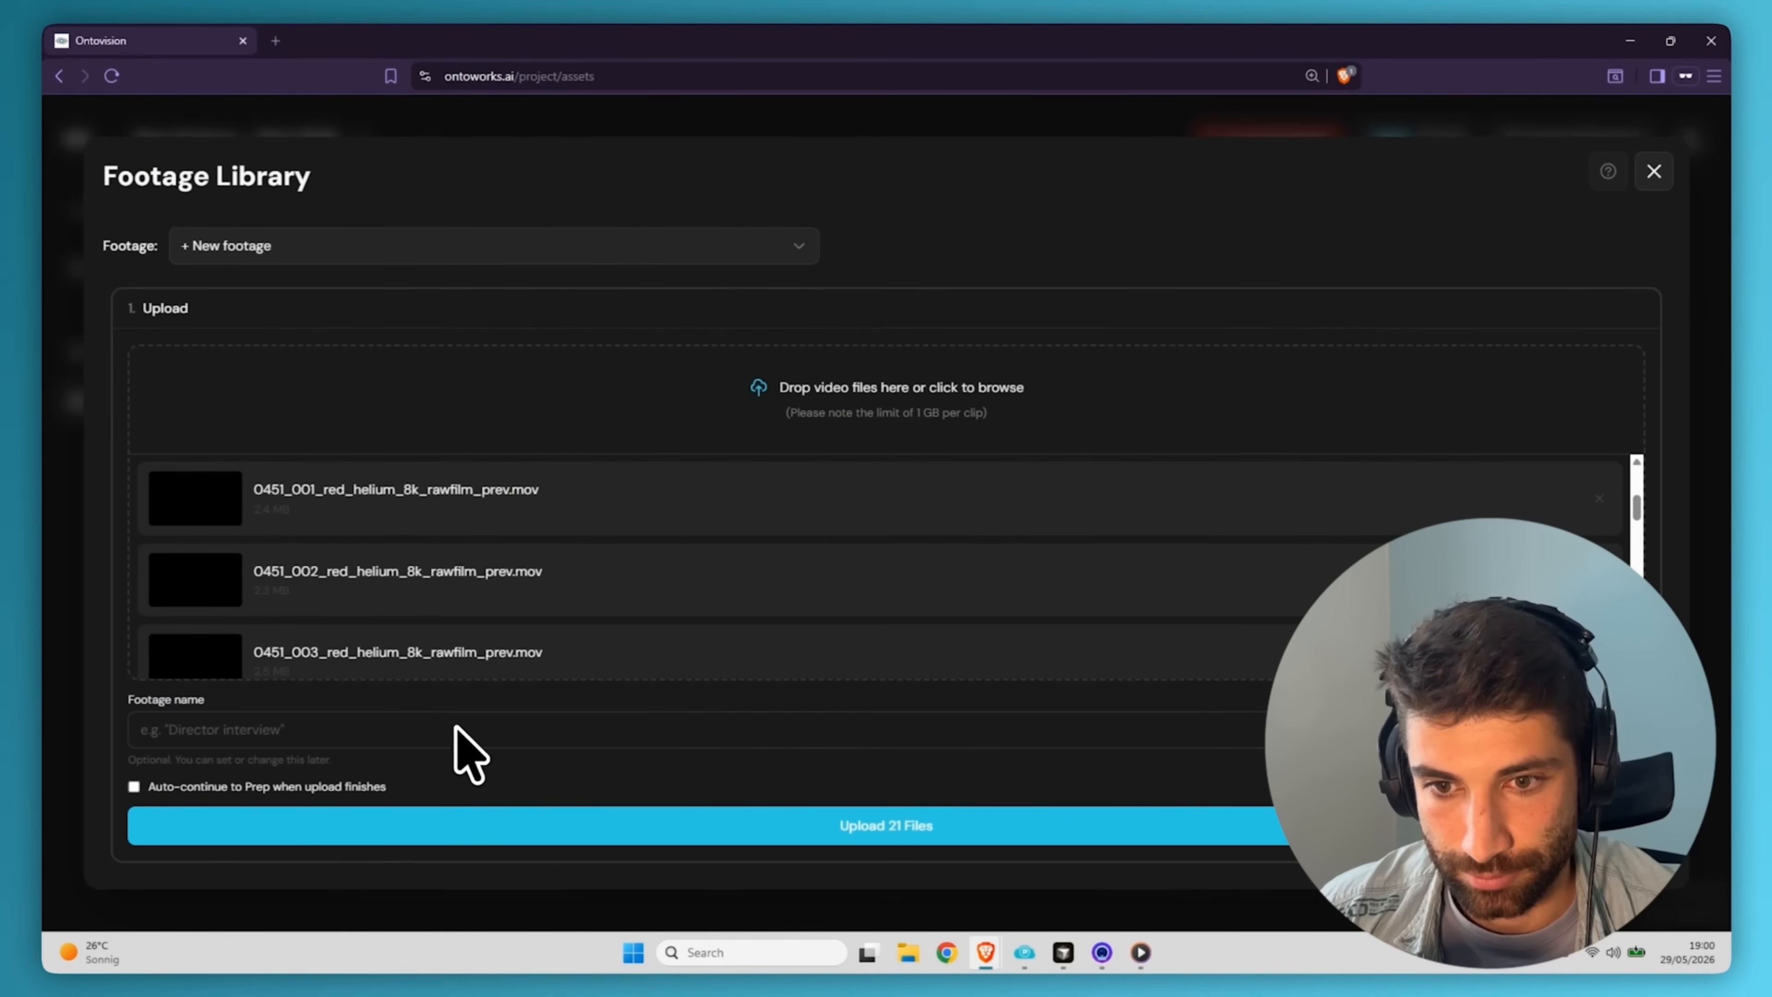
- Name the footage "new", enable automatic continuation to Prep, and upload the 21 files
{"action": "left_click", "coordinate": [334, 727]}
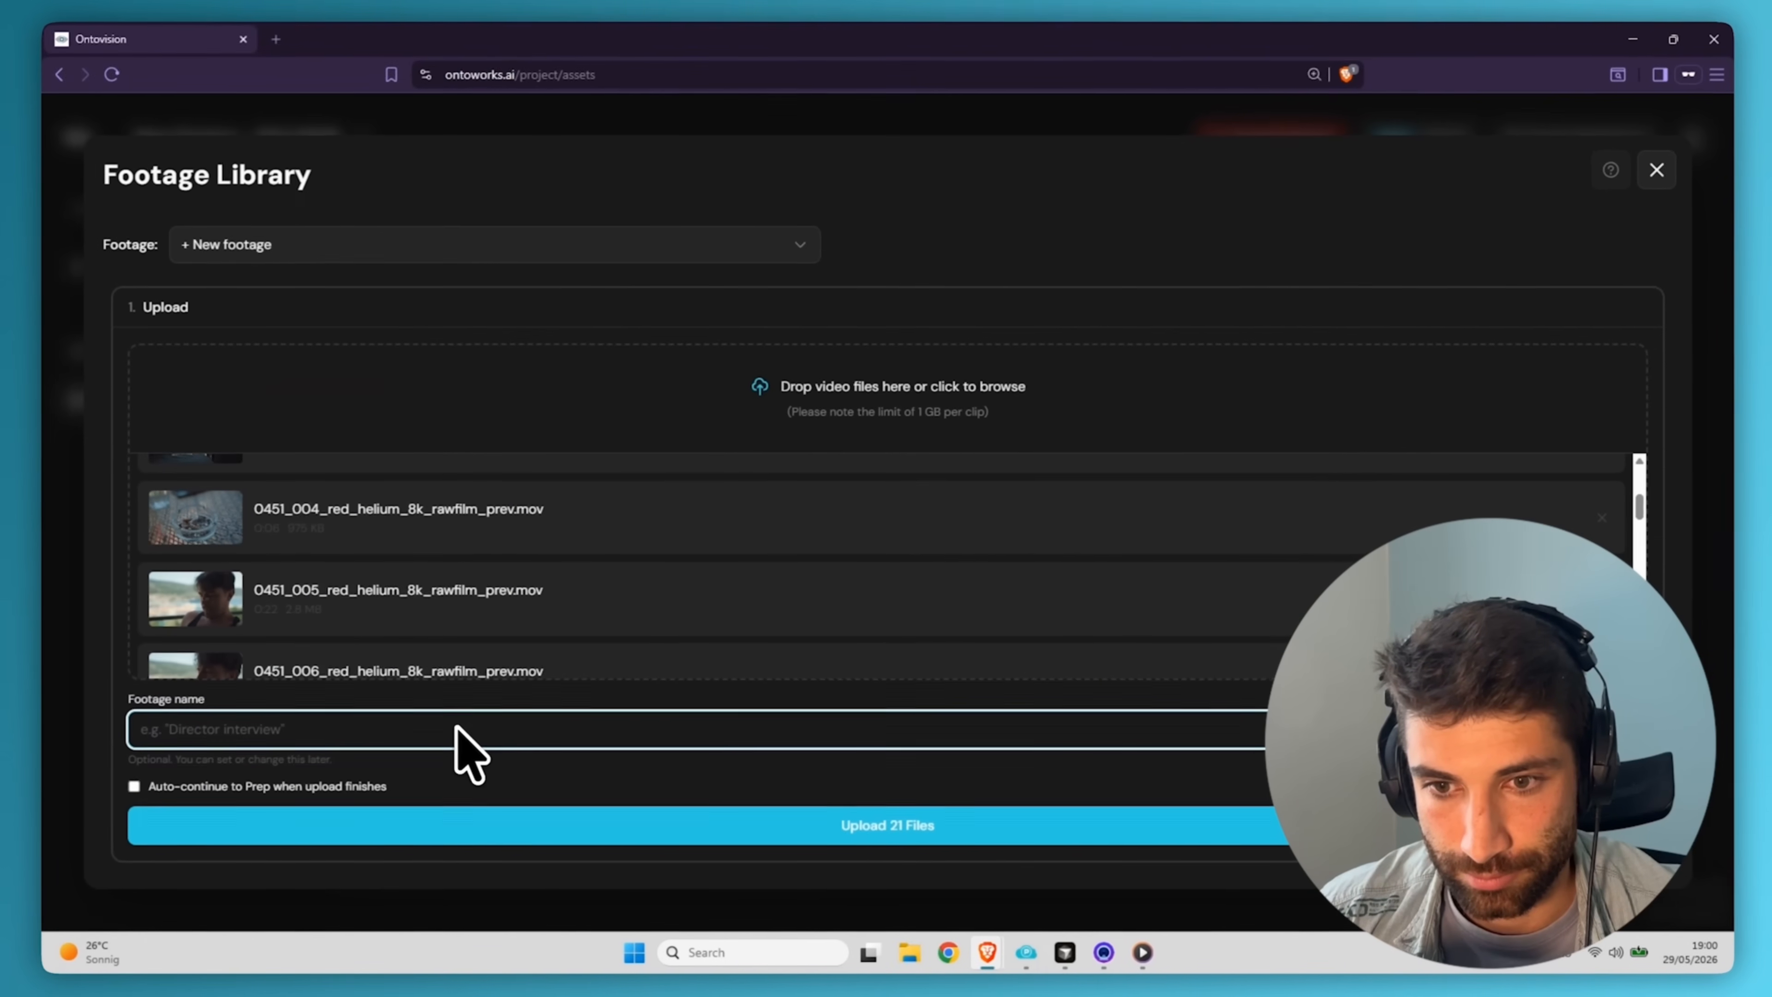
{"action": "type", "text": "new"}
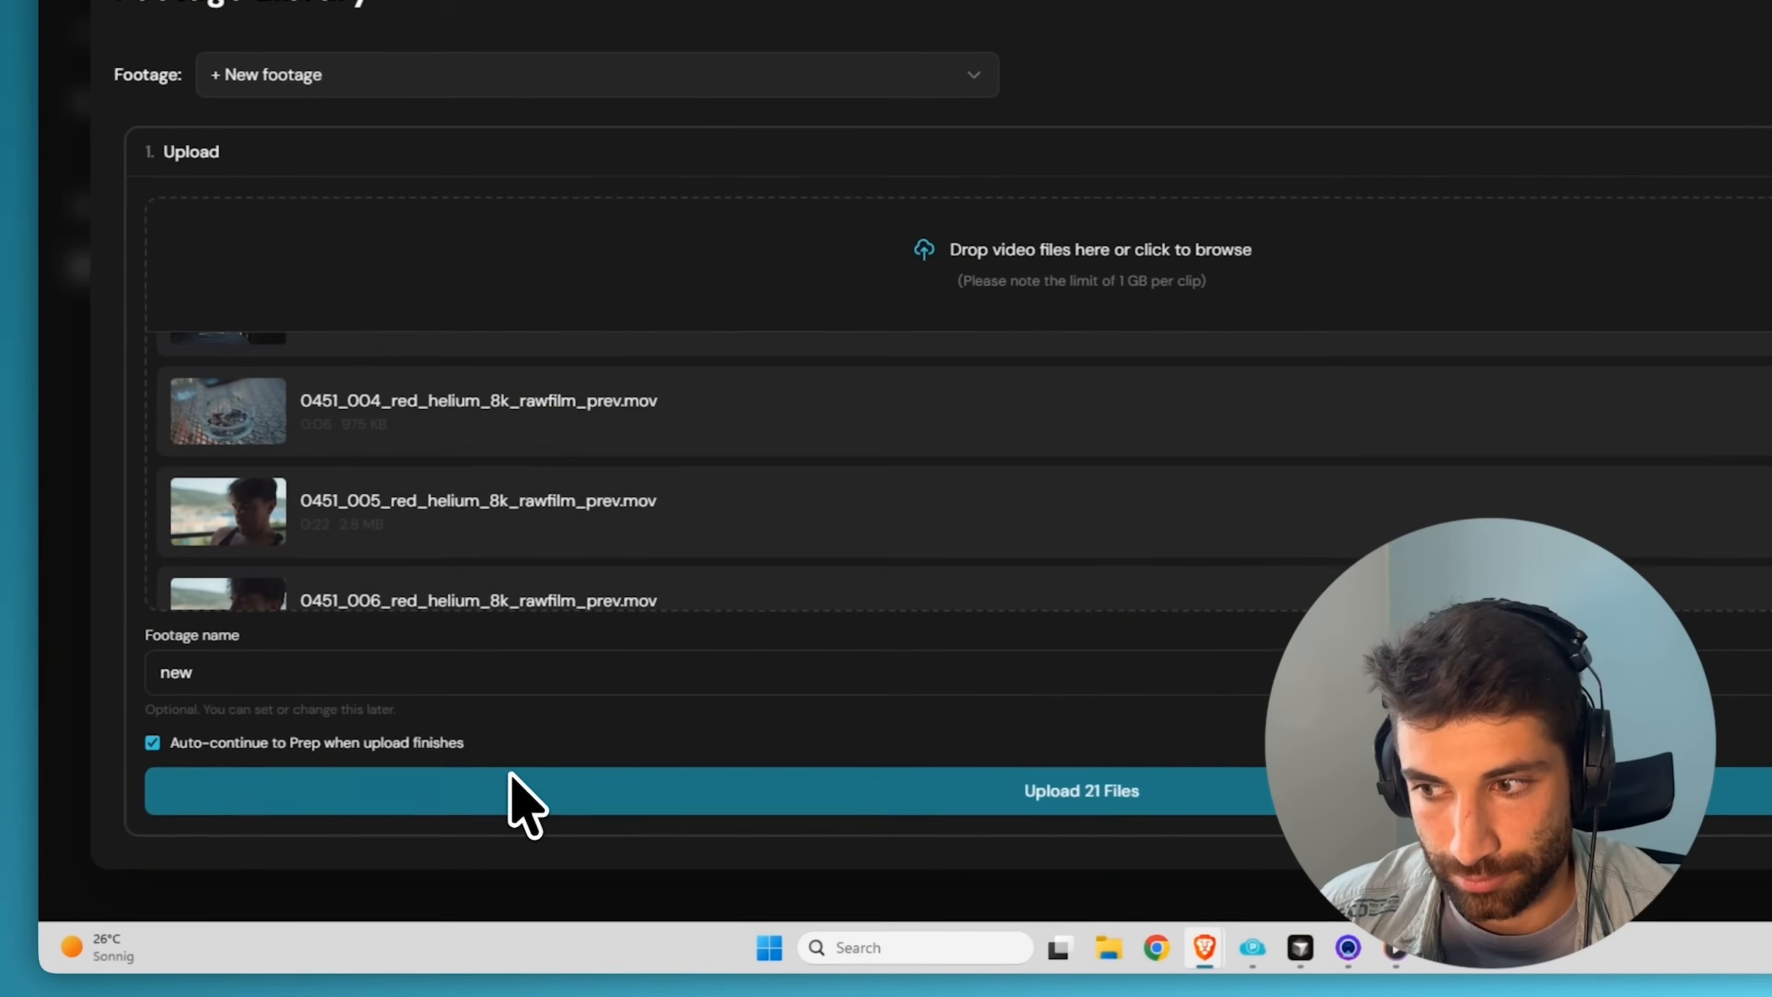
{"action": "left_click", "coordinate": [406, 813]}
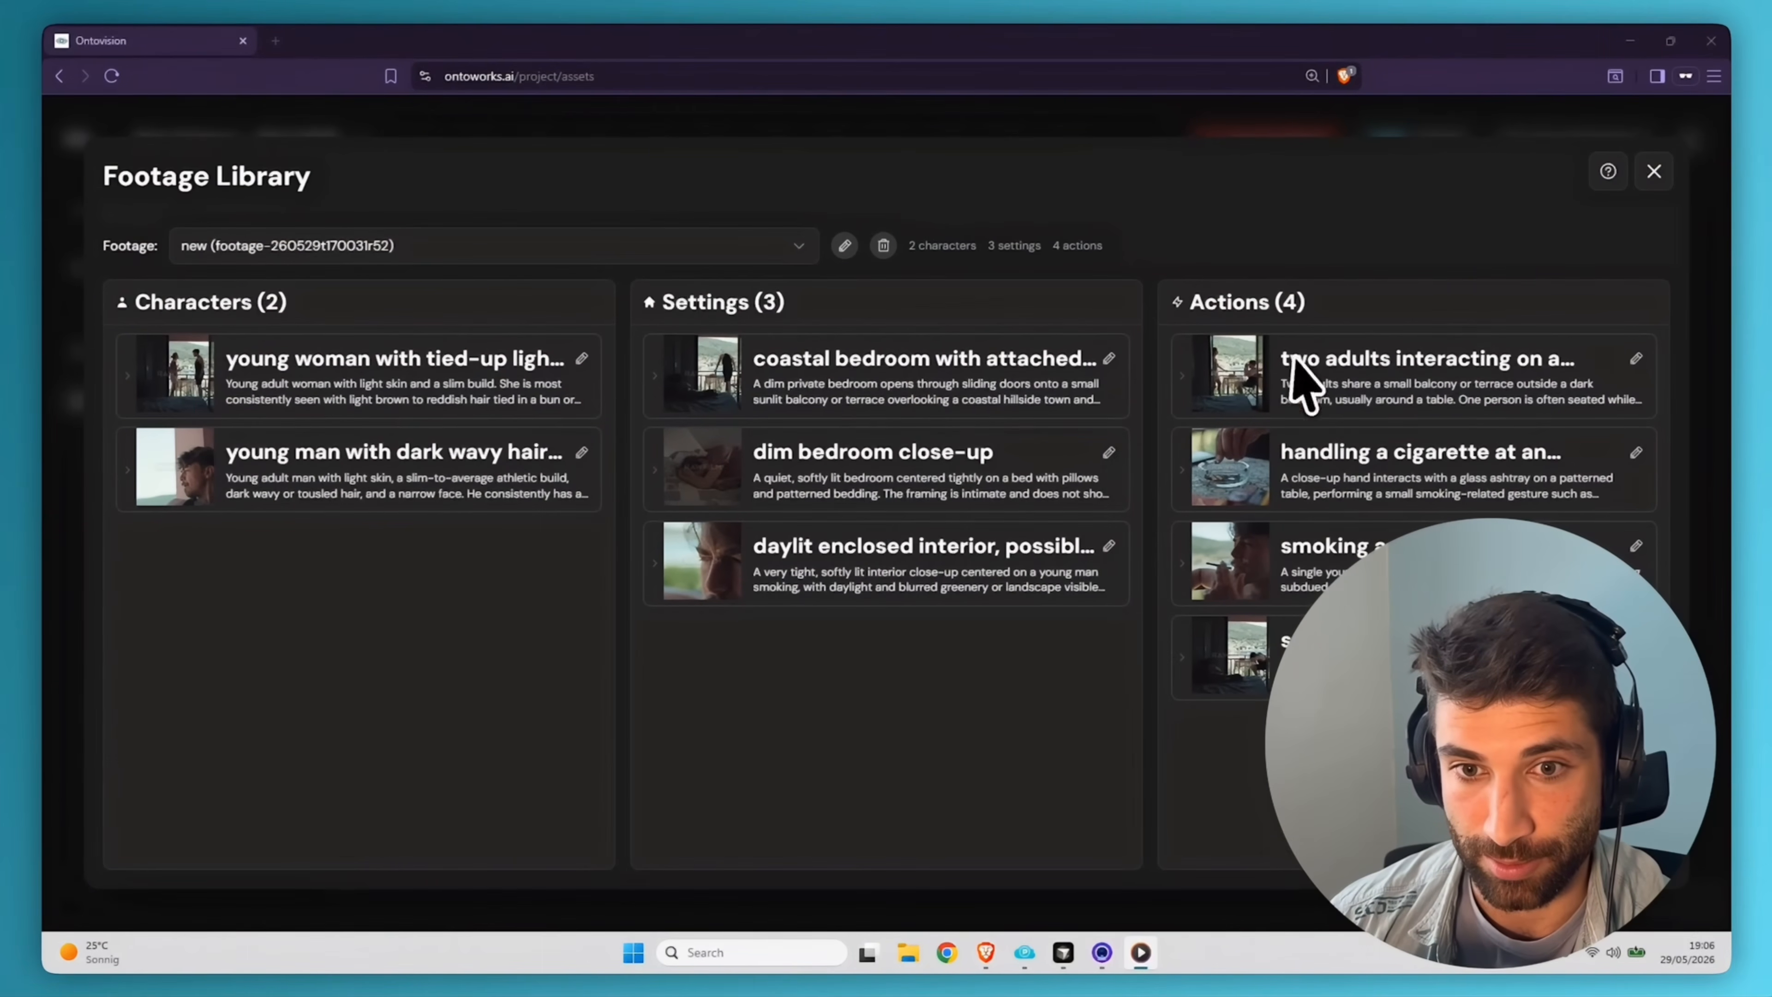
- Close the Footage Library and choose the footage set "new" for the project
{"action": "left_click", "coordinate": [1654, 171]}
{"action": "left_click", "coordinate": [680, 310]}
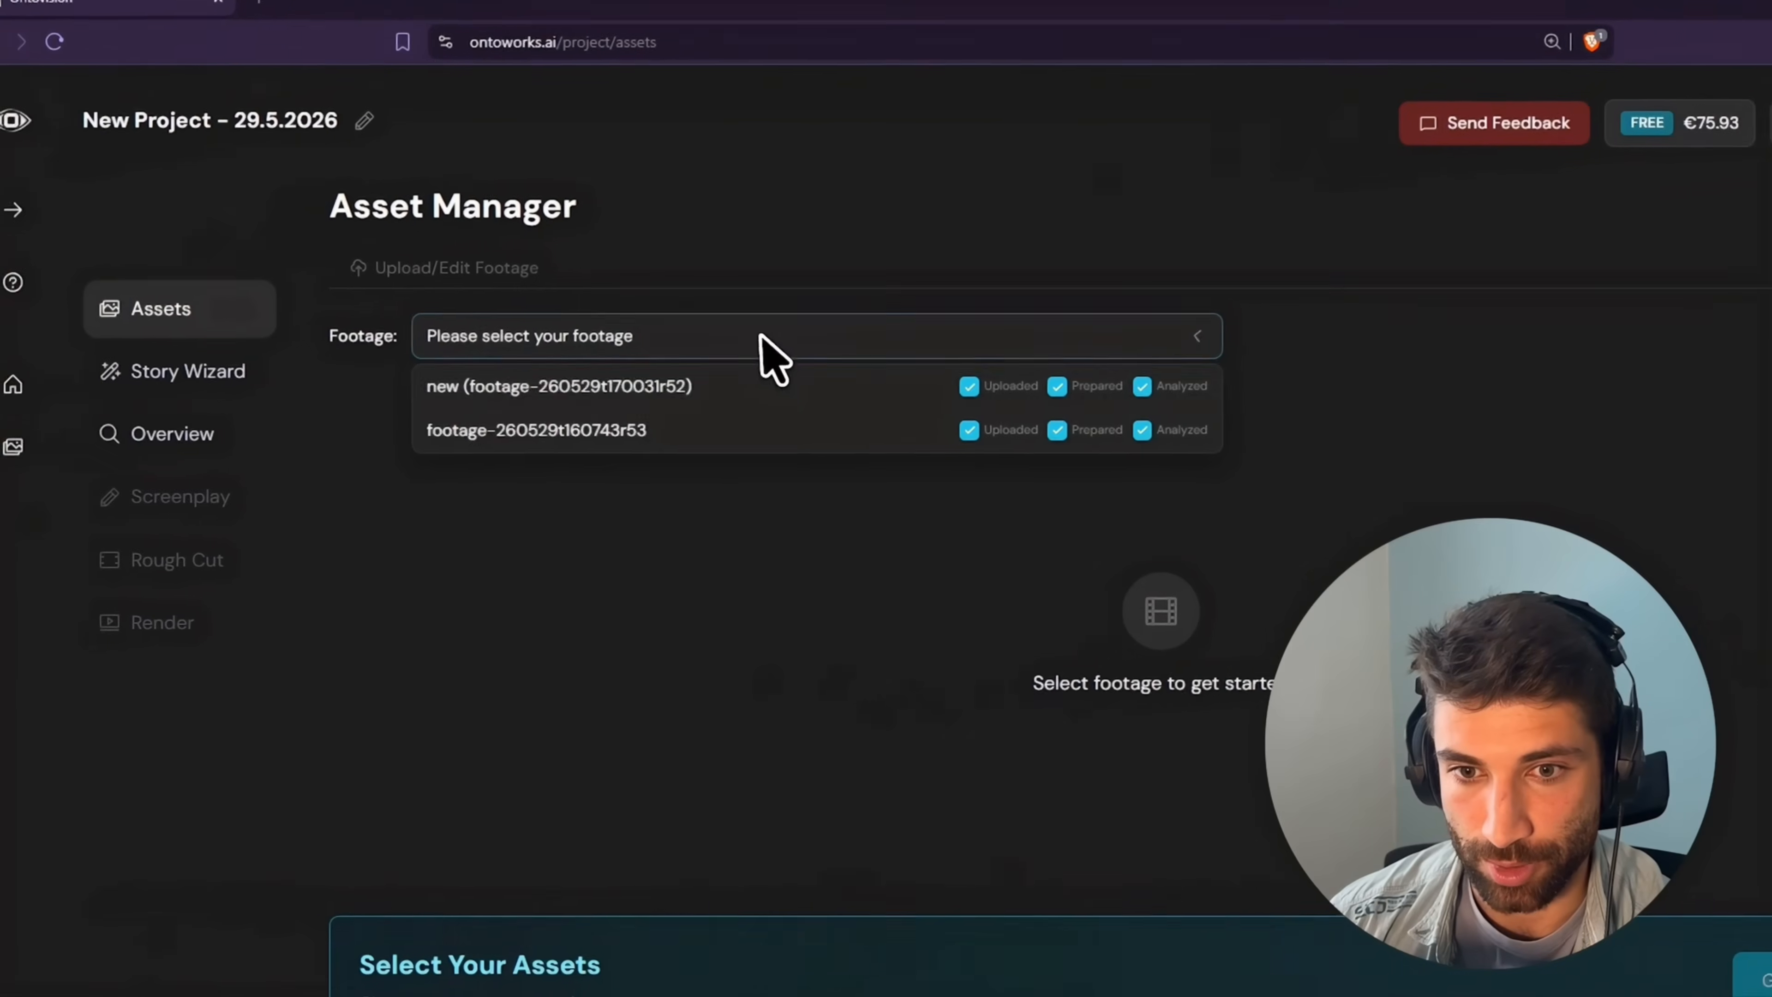
{"action": "left_click", "coordinate": [707, 429]}
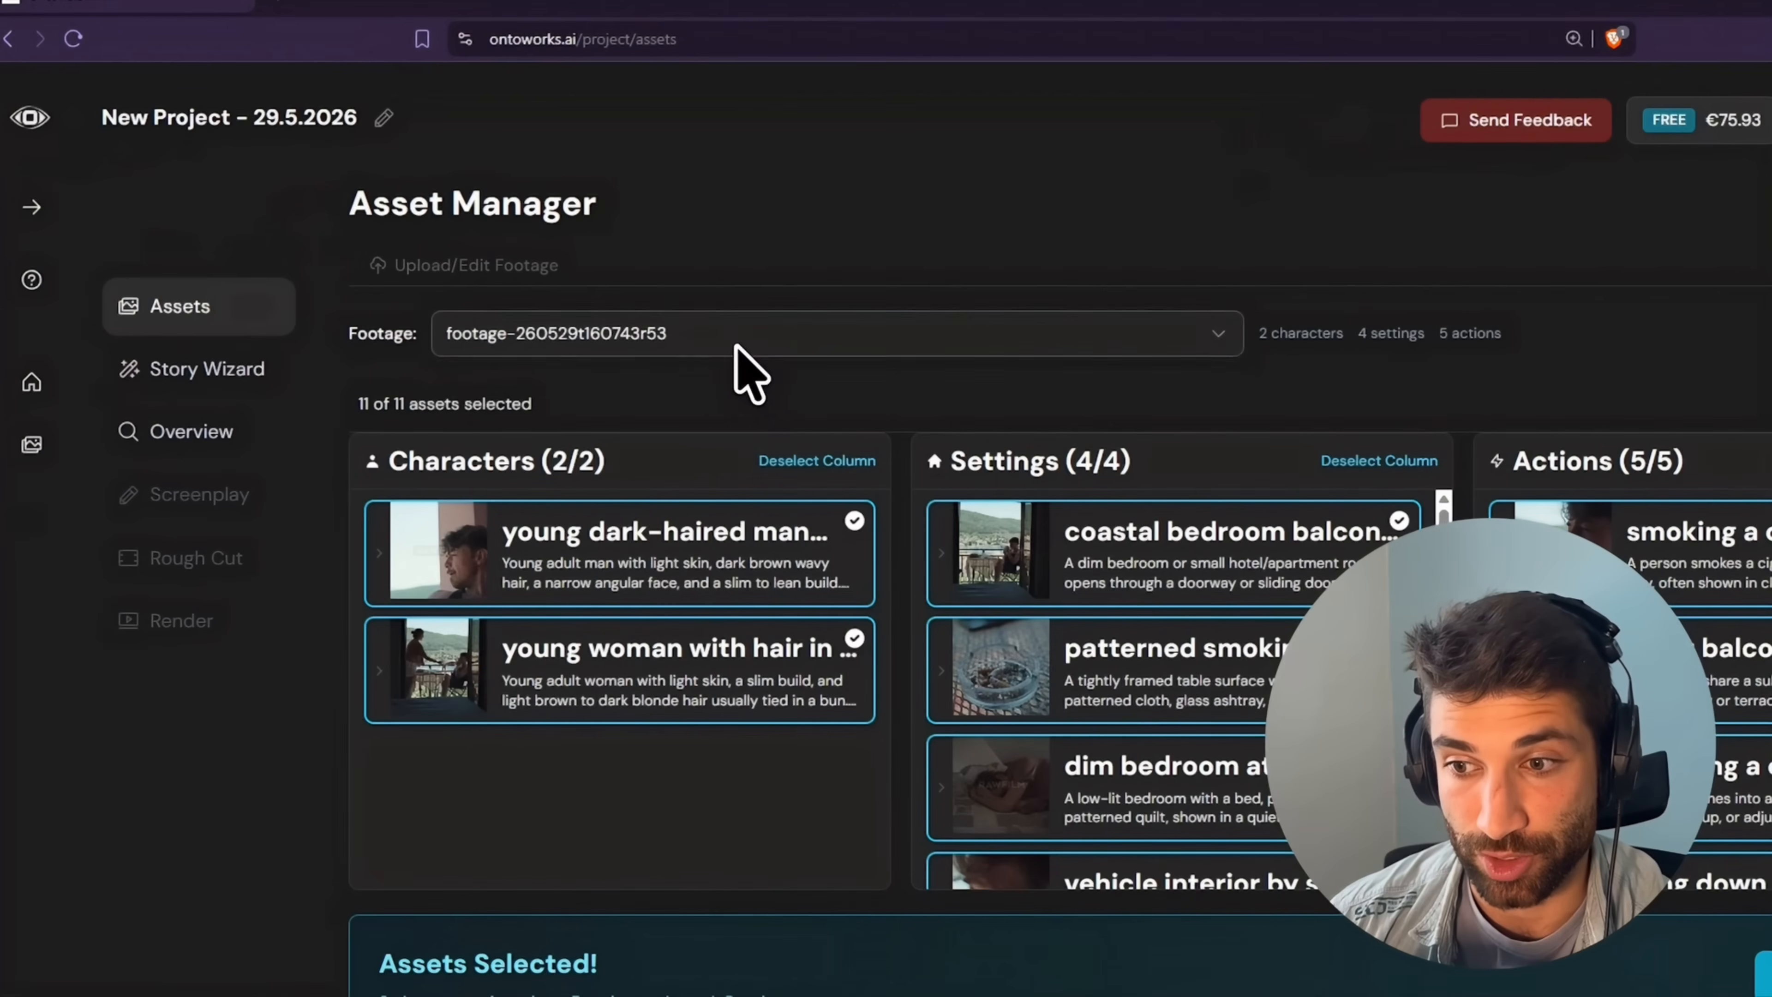
{"action": "left_click", "coordinate": [735, 345]}
{"action": "left_click", "coordinate": [708, 381]}
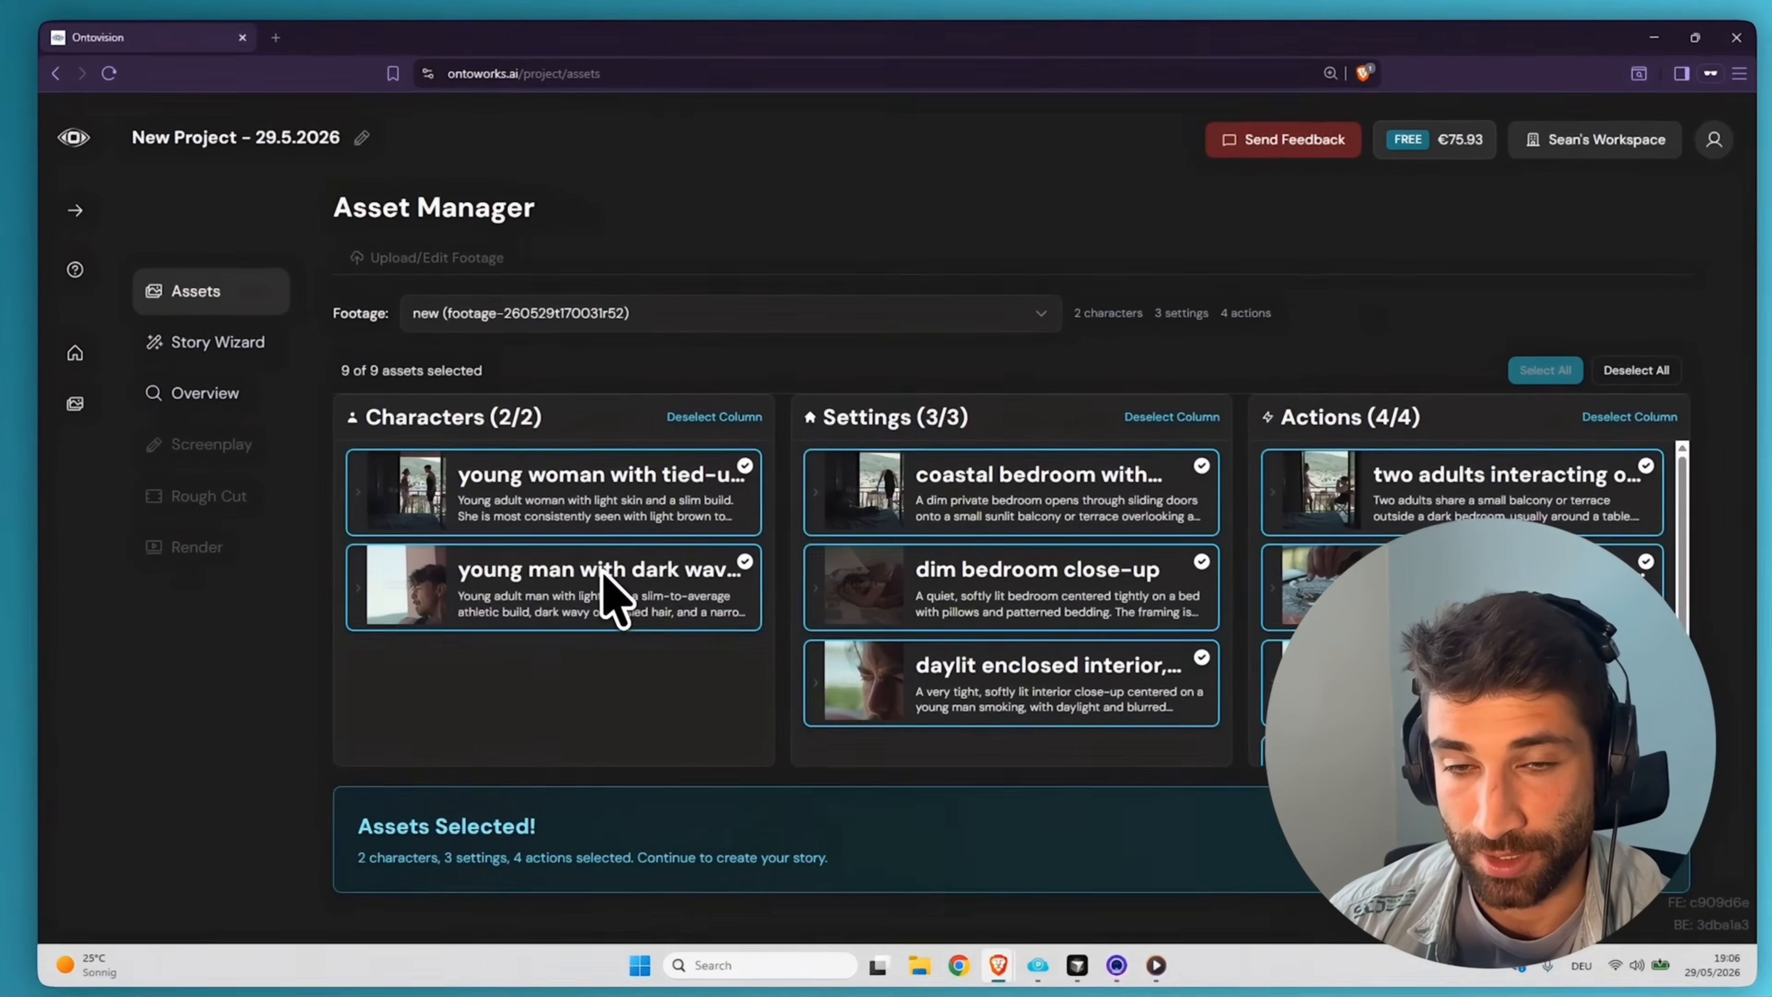
- Select all characters, settings and actions as project assets and continue to the Story Wizard
{"action": "left_click", "coordinate": [607, 579]}
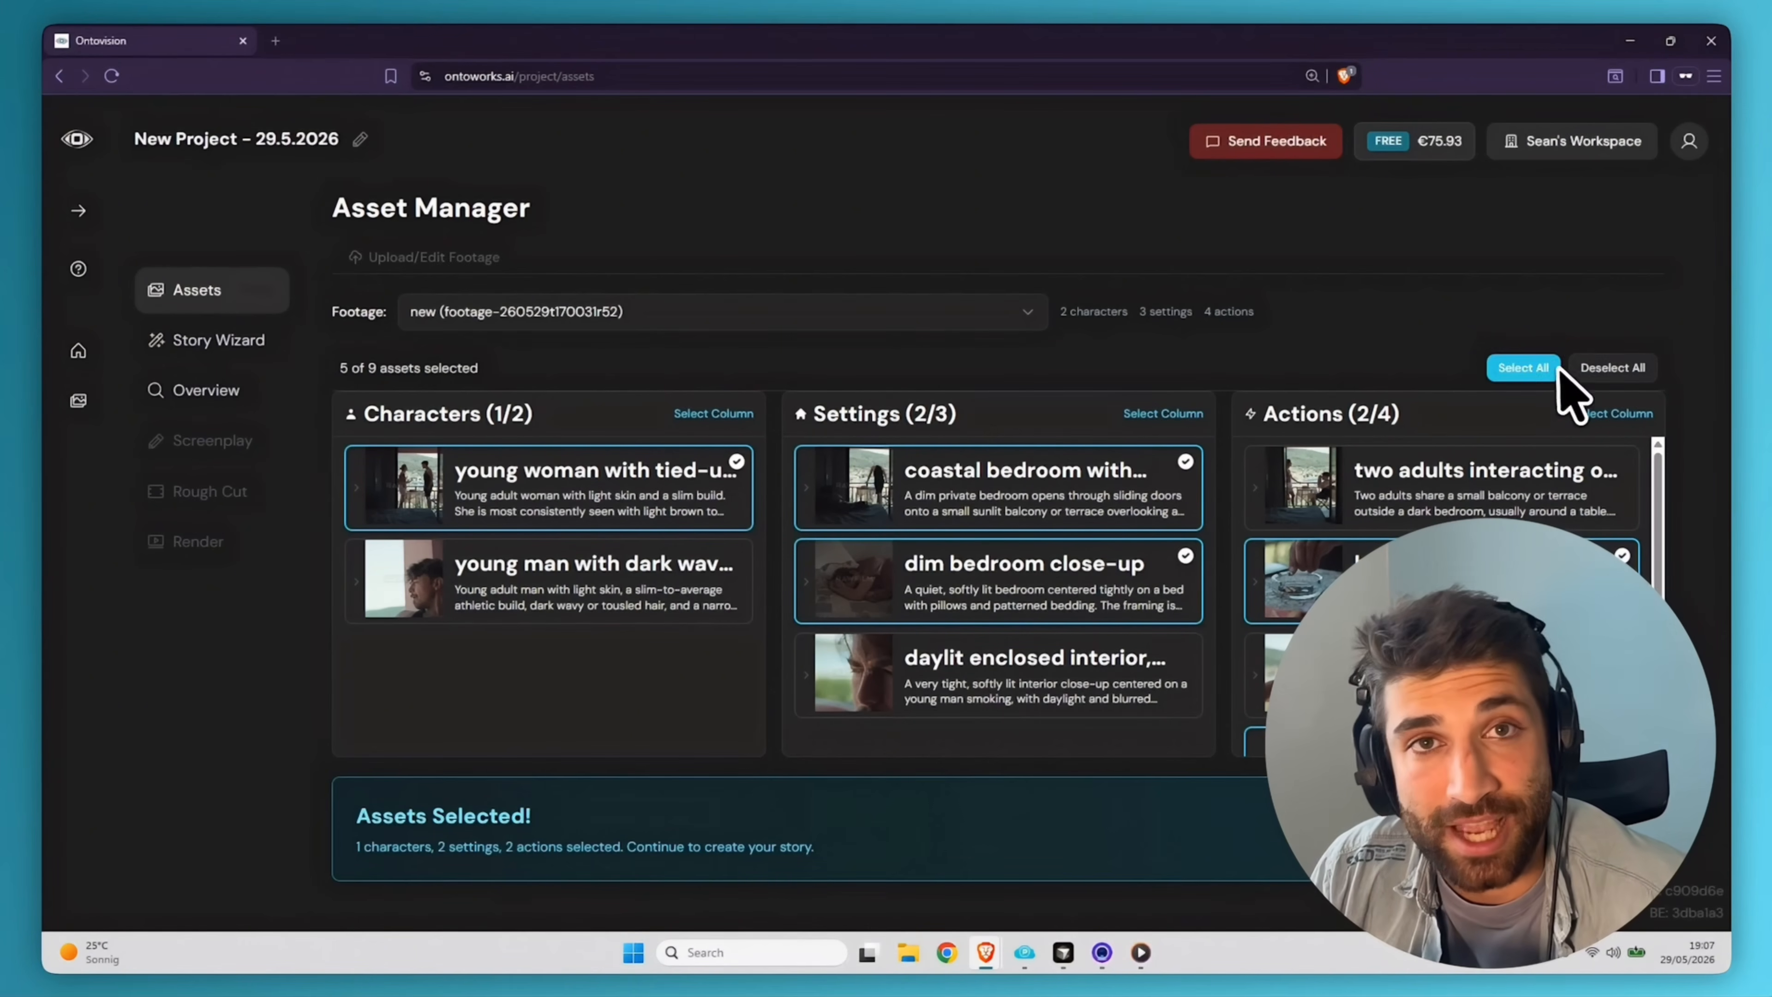
{"action": "left_click", "coordinate": [1523, 369]}
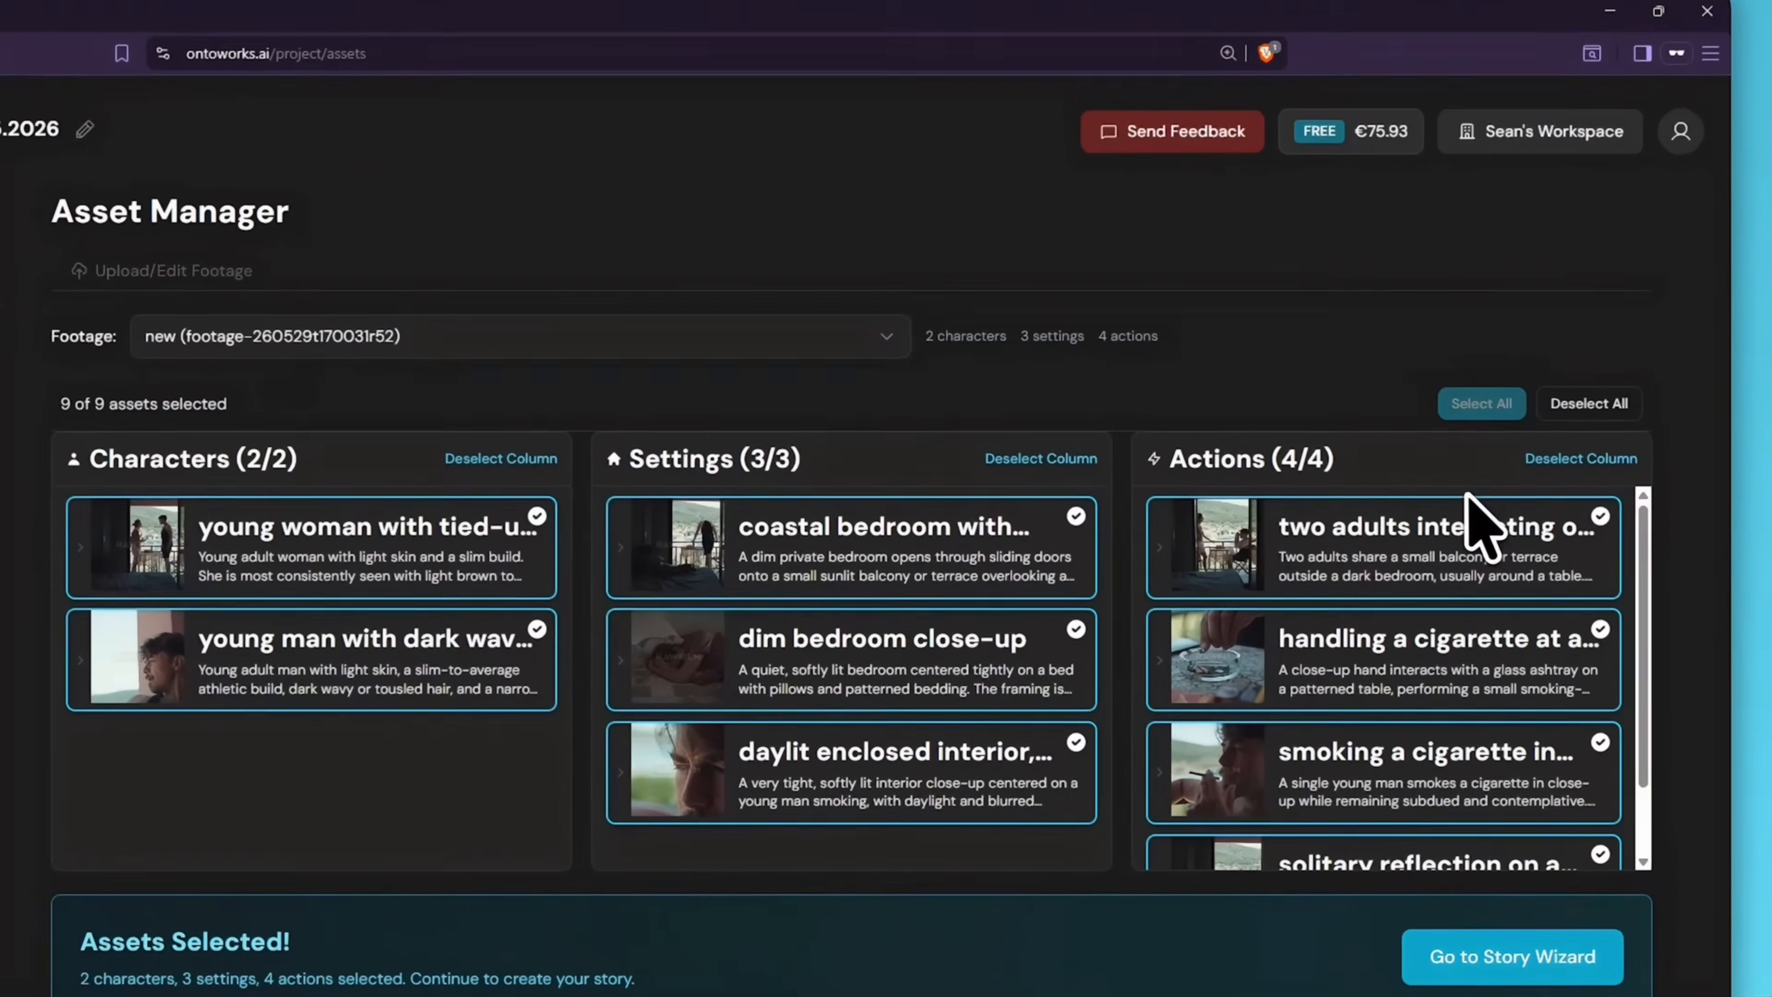
{"action": "left_click", "coordinate": [1551, 829]}
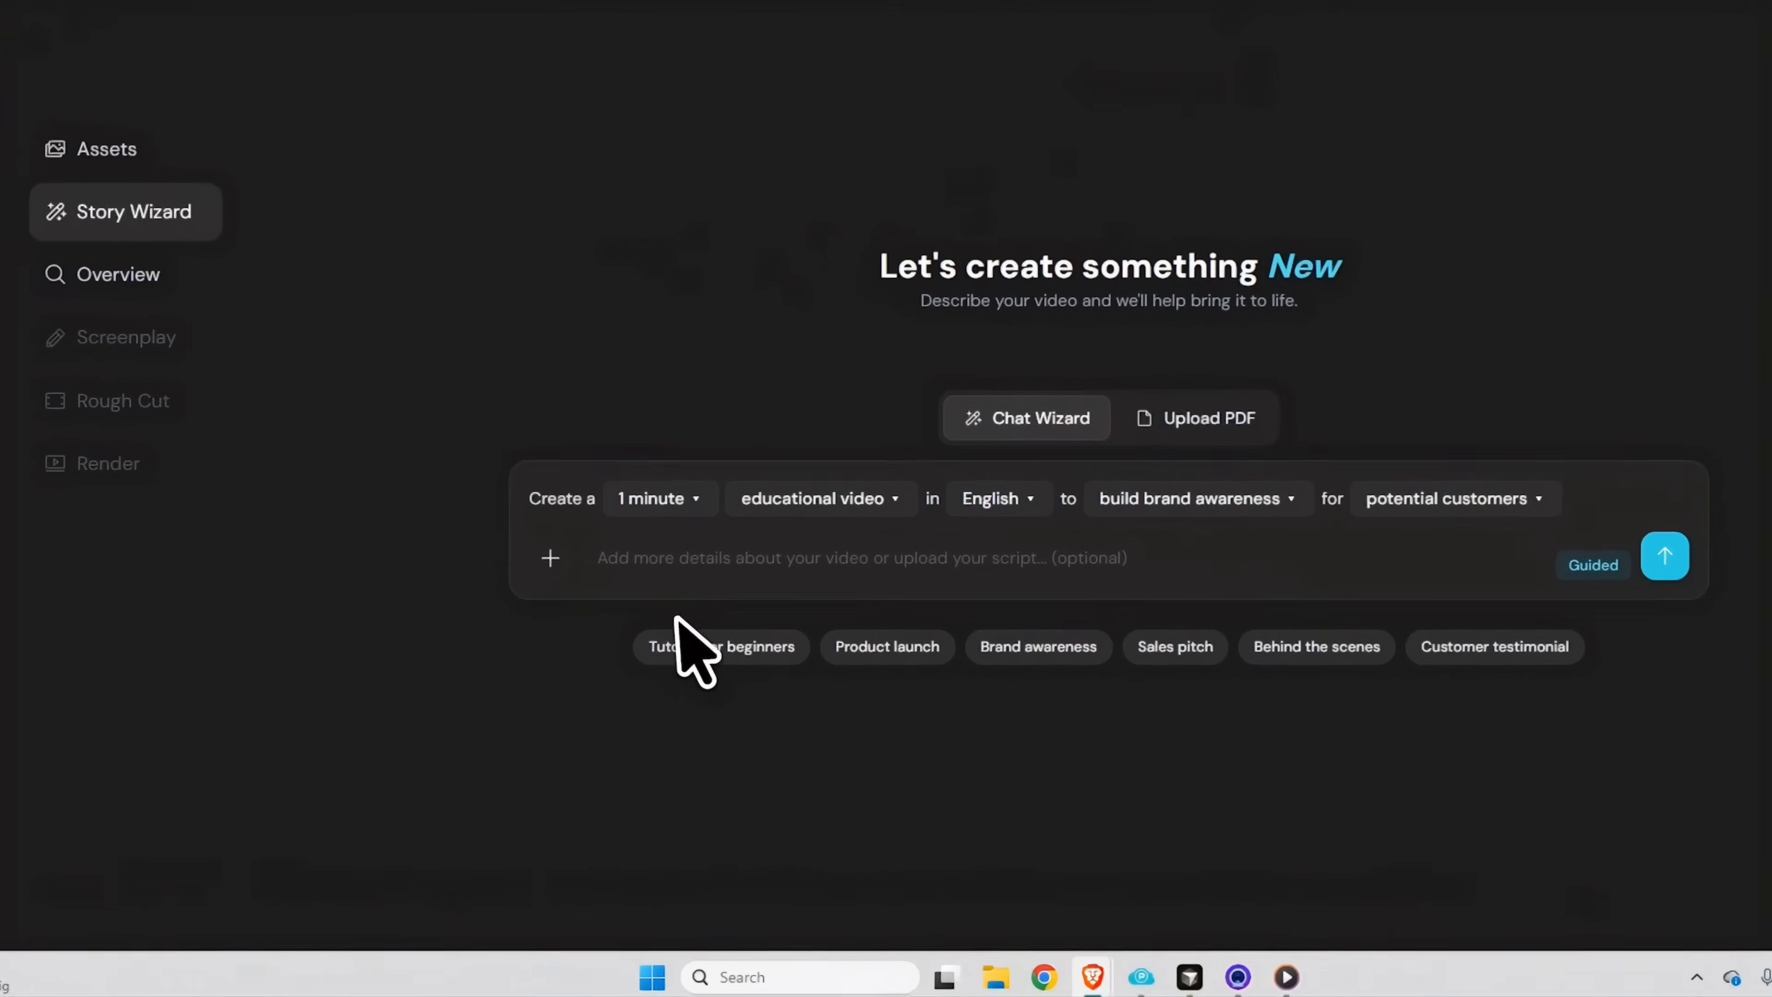
- Look through the guided prompt's choices for duration, video type, language, goal and audience
{"action": "left_click", "coordinate": [705, 502]}
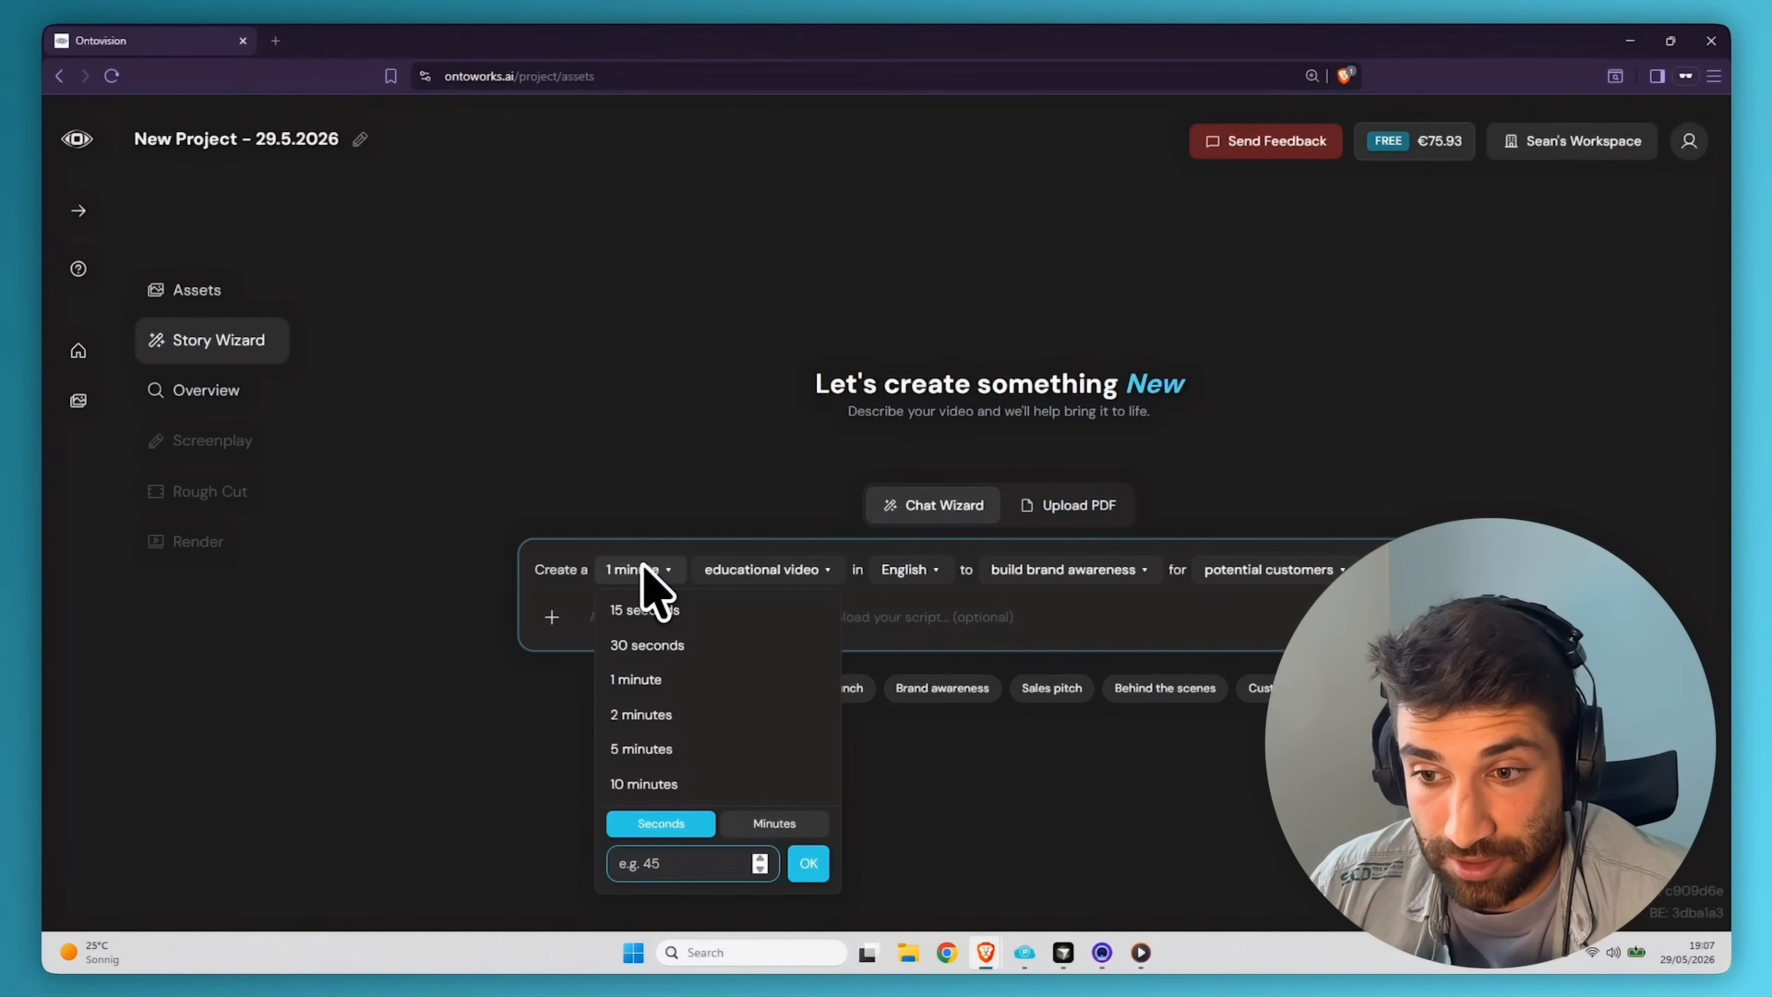
{"action": "left_click", "coordinate": [639, 569]}
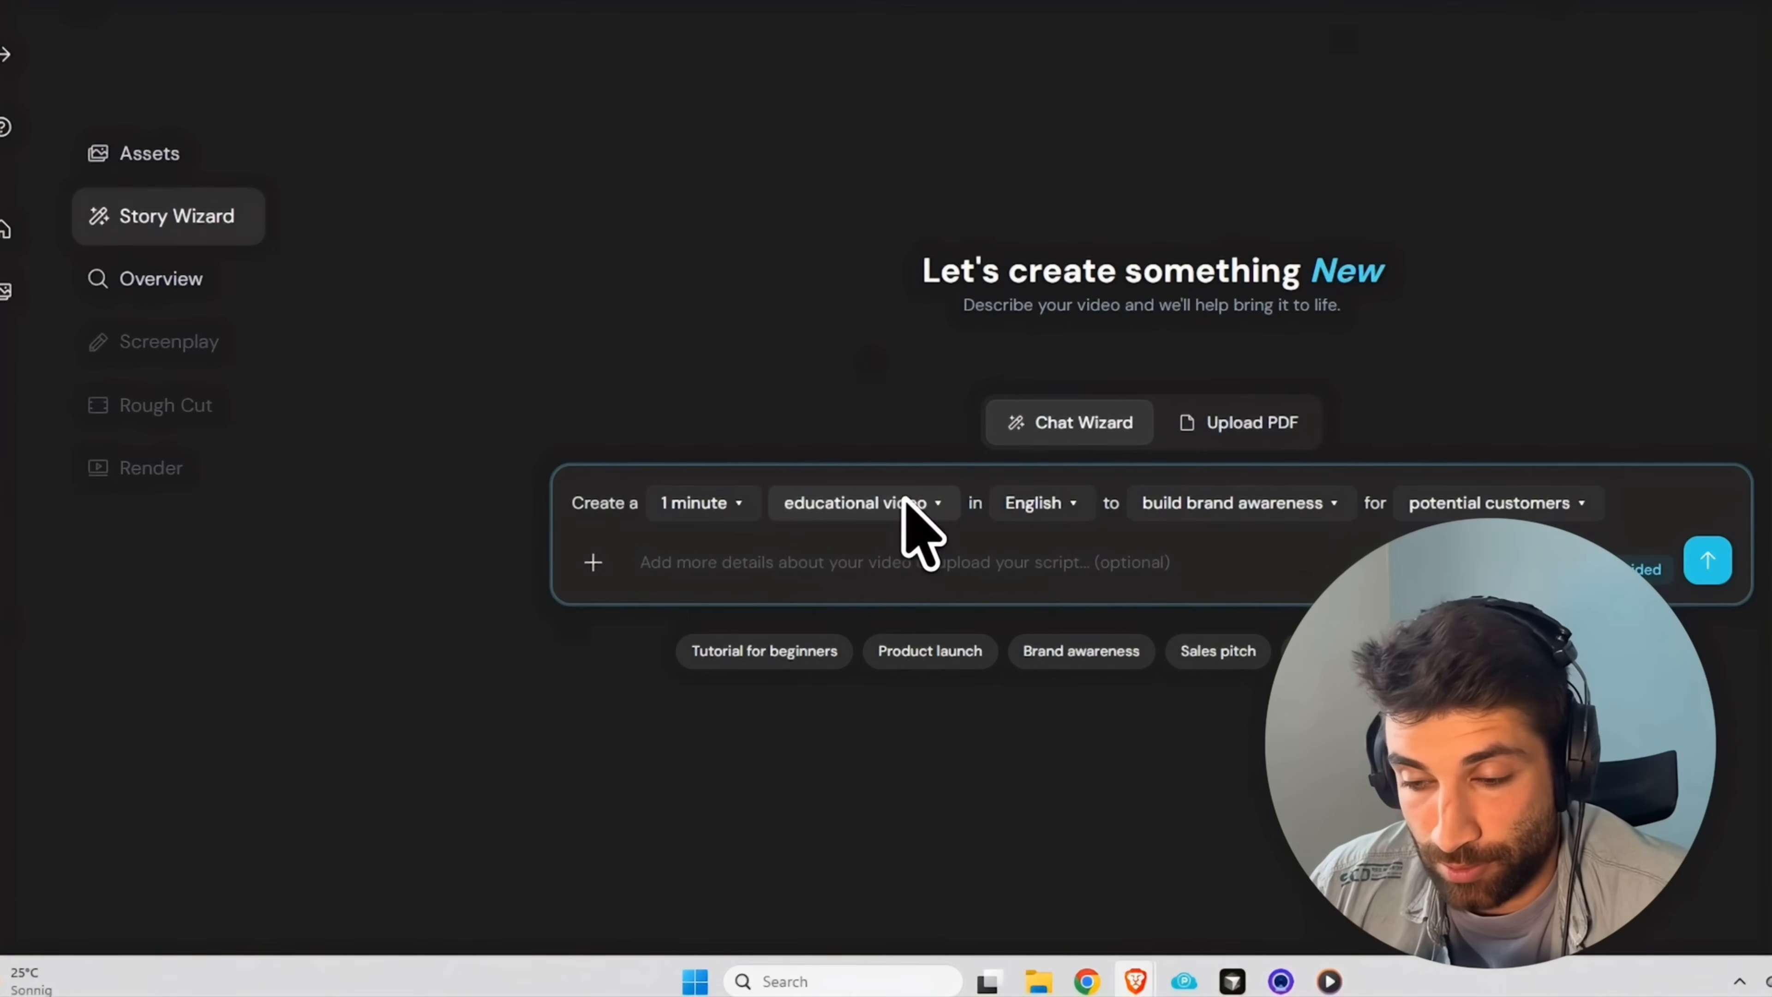
{"action": "left_click", "coordinate": [906, 504]}
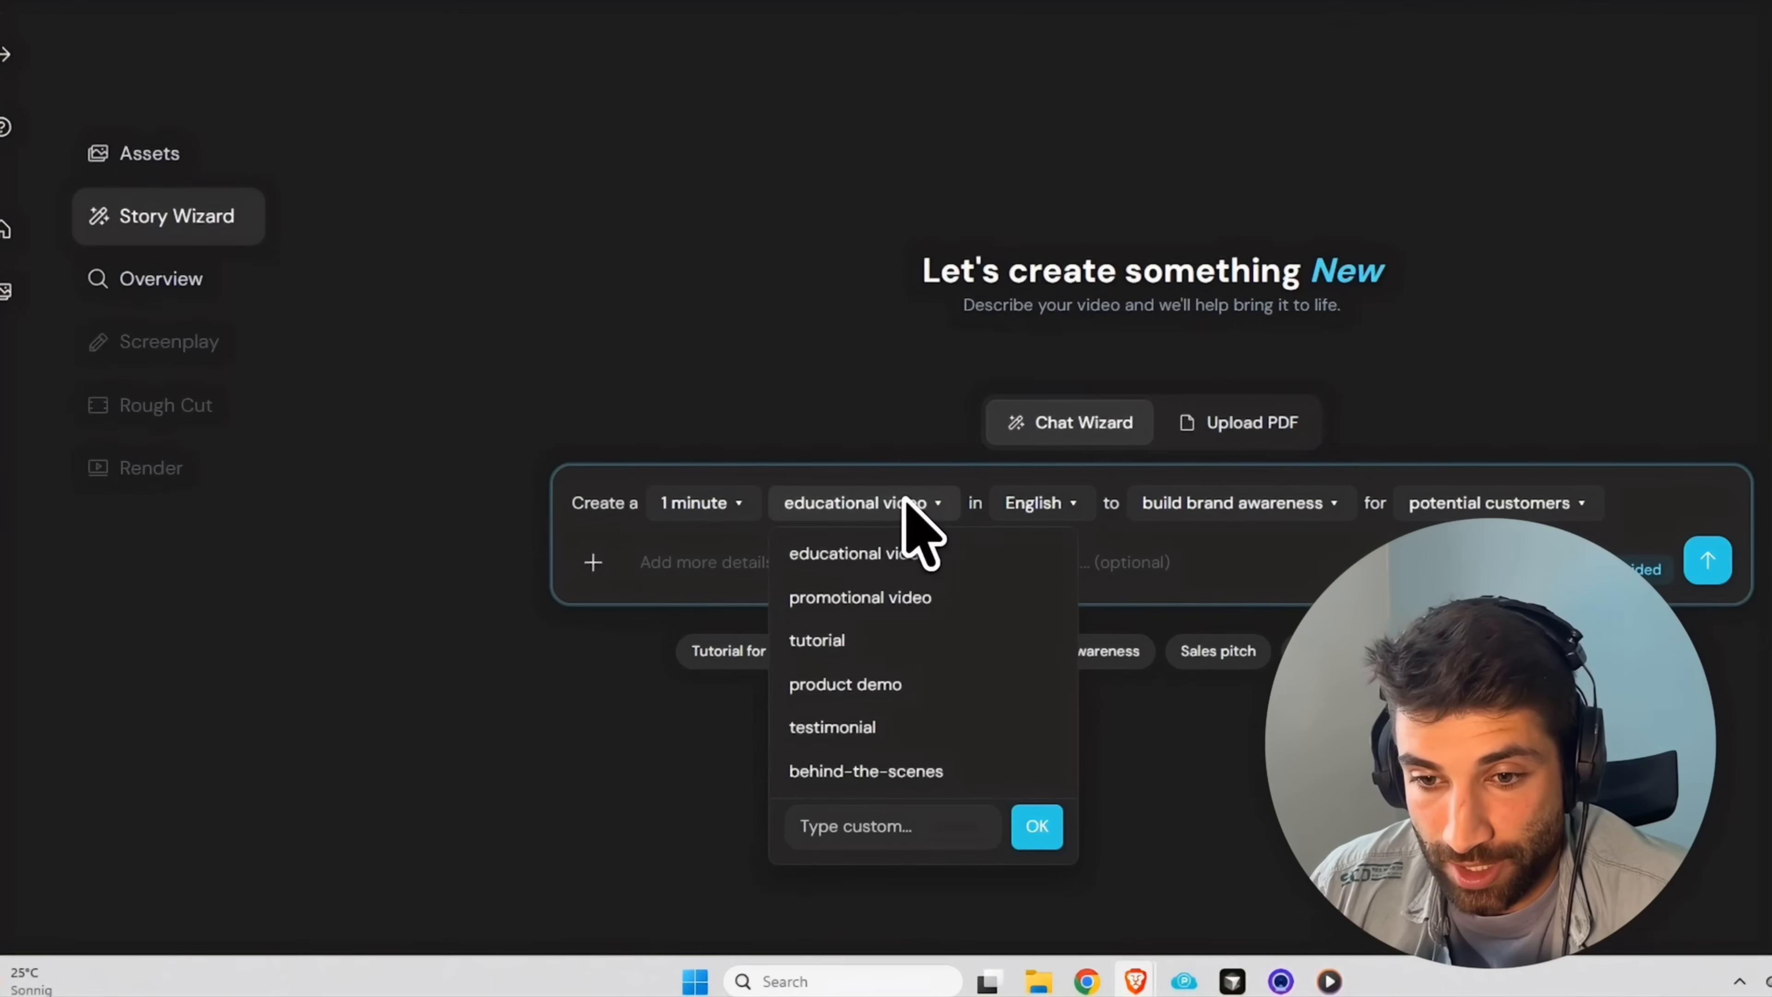
{"action": "left_click", "coordinate": [1055, 503]}
{"action": "left_click", "coordinate": [1058, 498]}
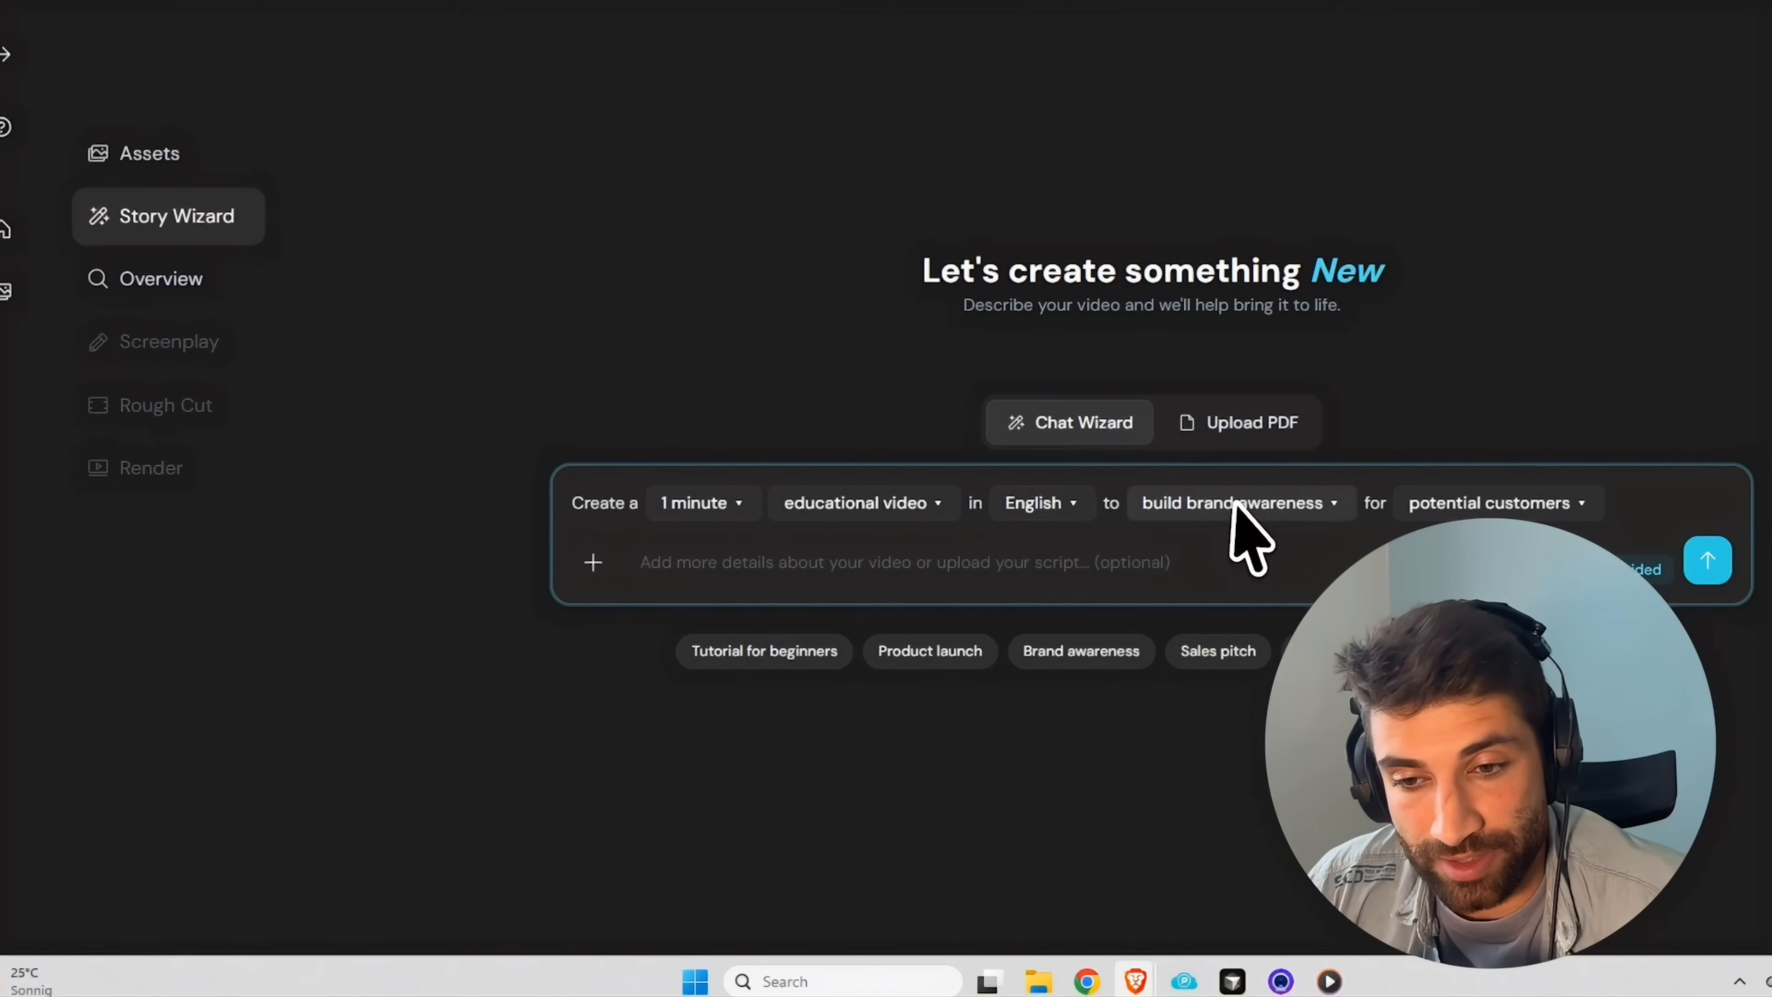
{"action": "left_click", "coordinate": [1281, 506]}
{"action": "left_click", "coordinate": [1308, 503]}
{"action": "left_click", "coordinate": [1511, 504]}
{"action": "left_click", "coordinate": [1553, 552]}
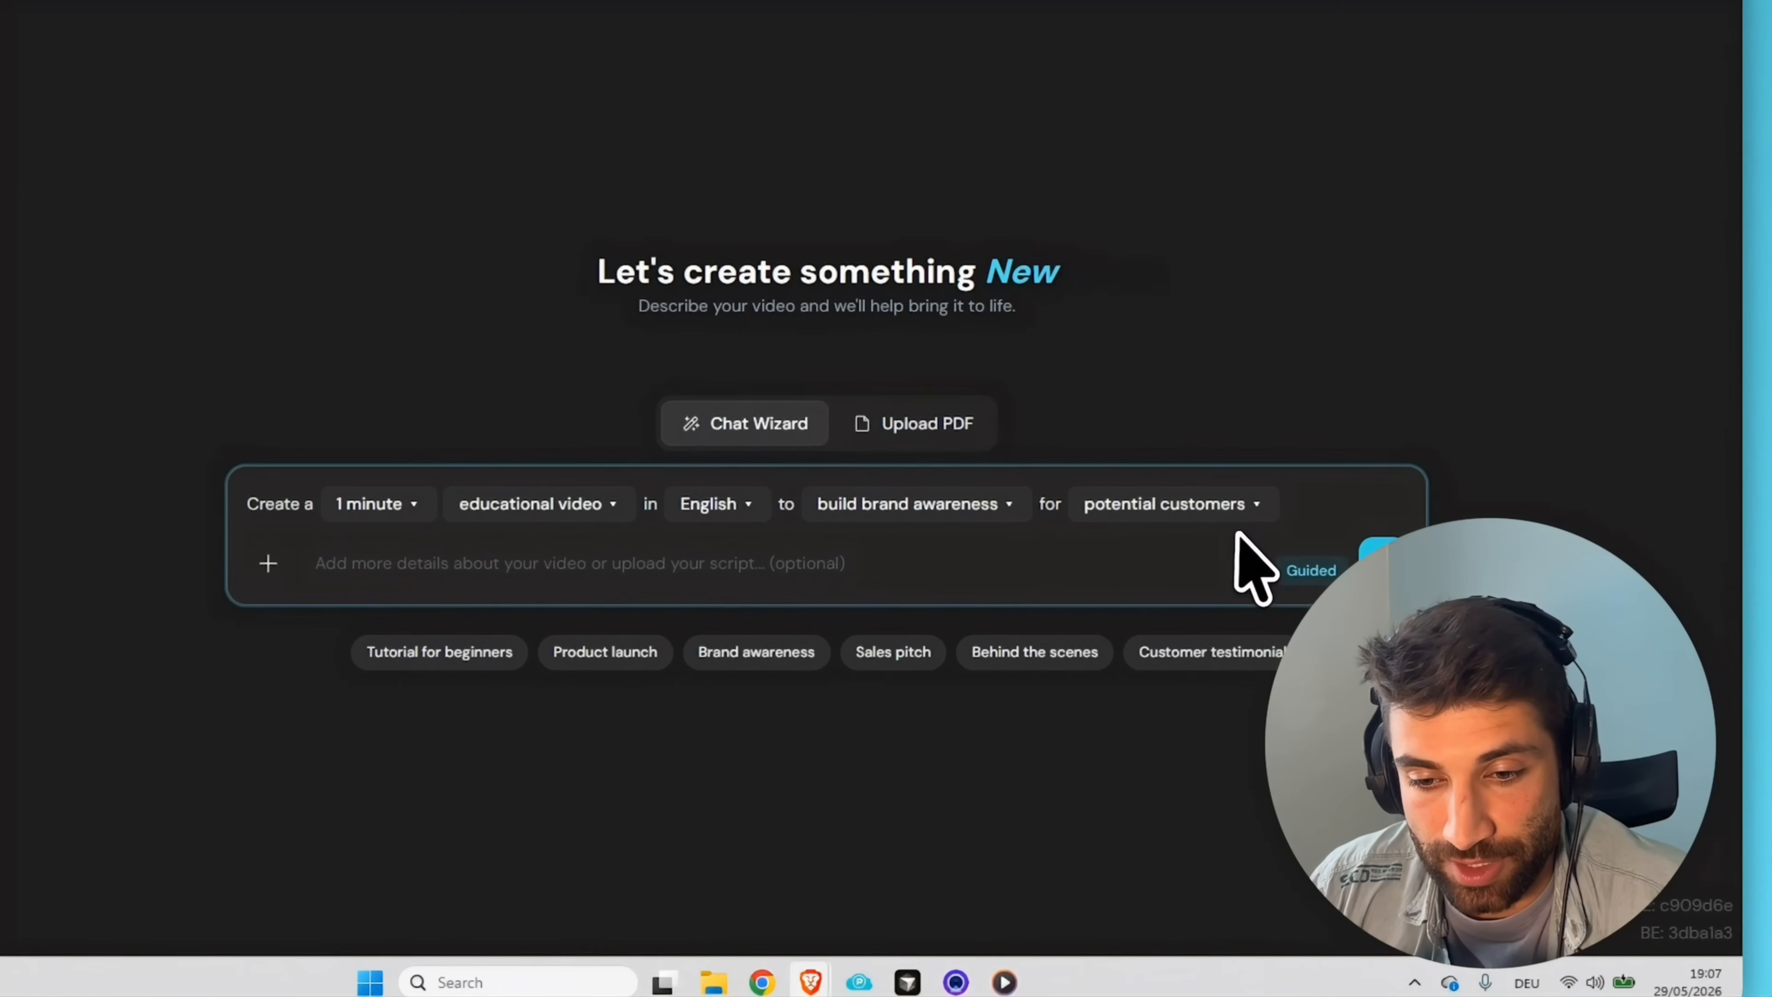
- Try the free-text version of the video prompt and return to the guided version
{"action": "left_click", "coordinate": [1310, 570]}
{"action": "left_click_drag", "start_coordinate": [1134, 545], "coordinate": [391, 539]}
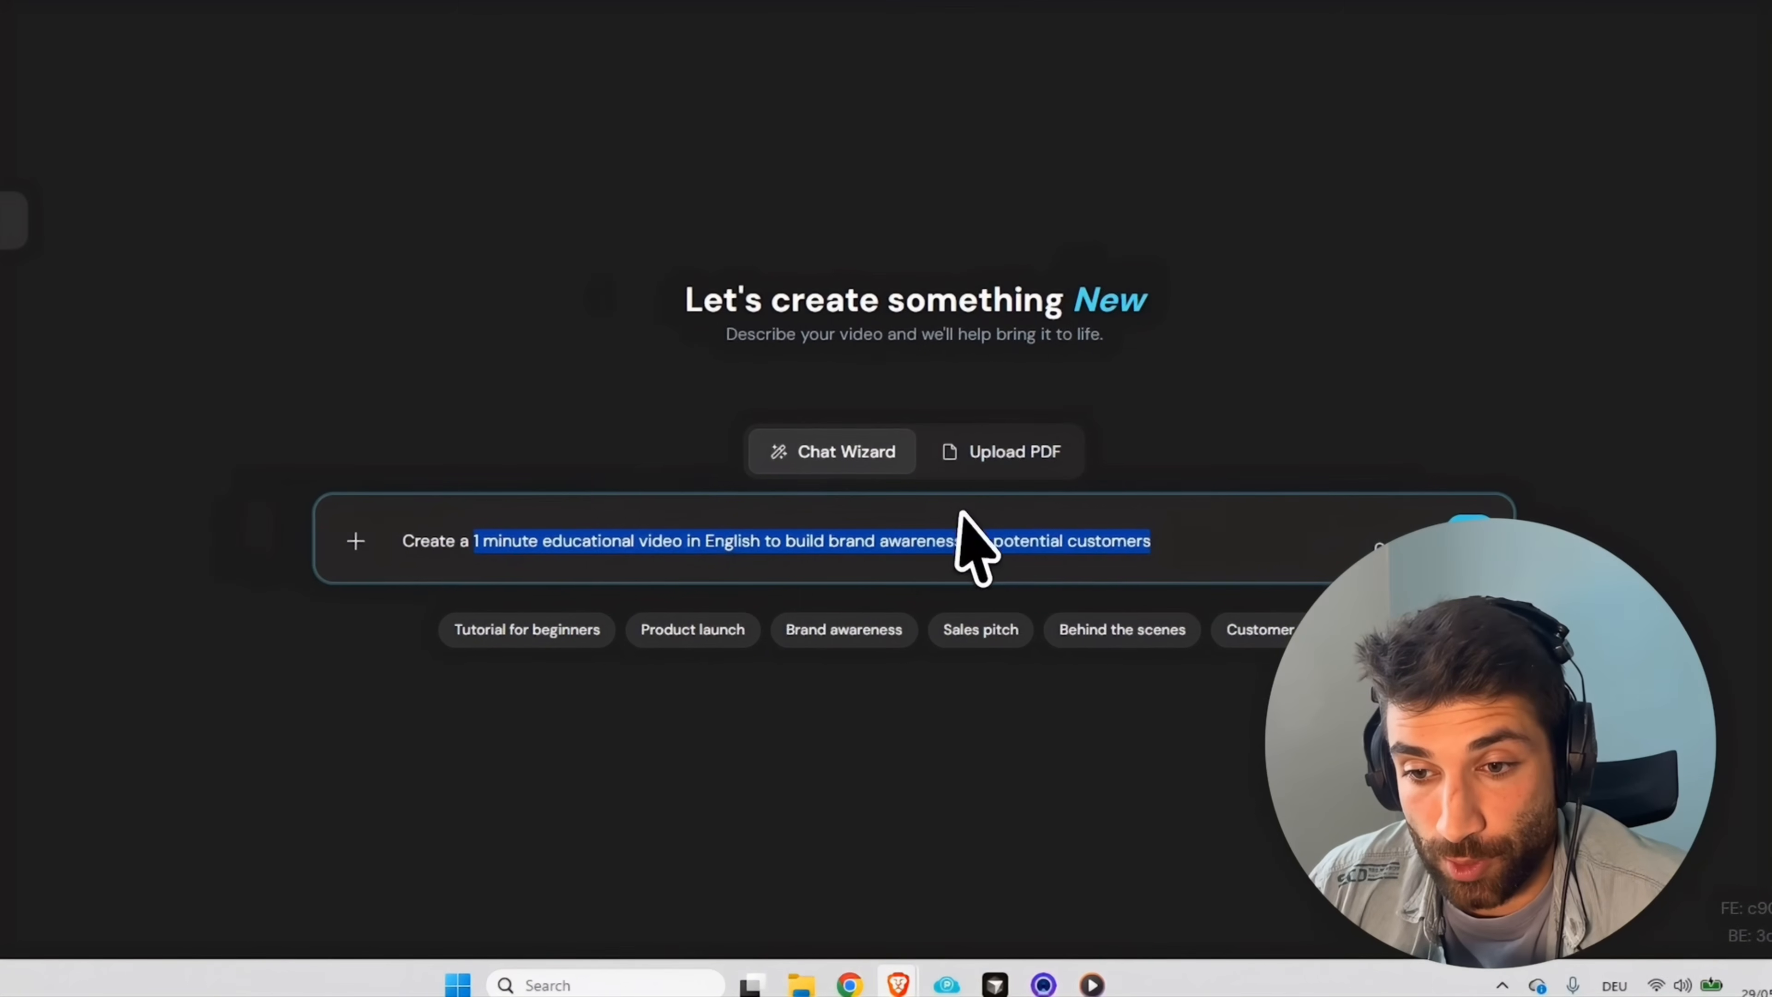
{"action": "left_click", "coordinate": [1378, 546]}
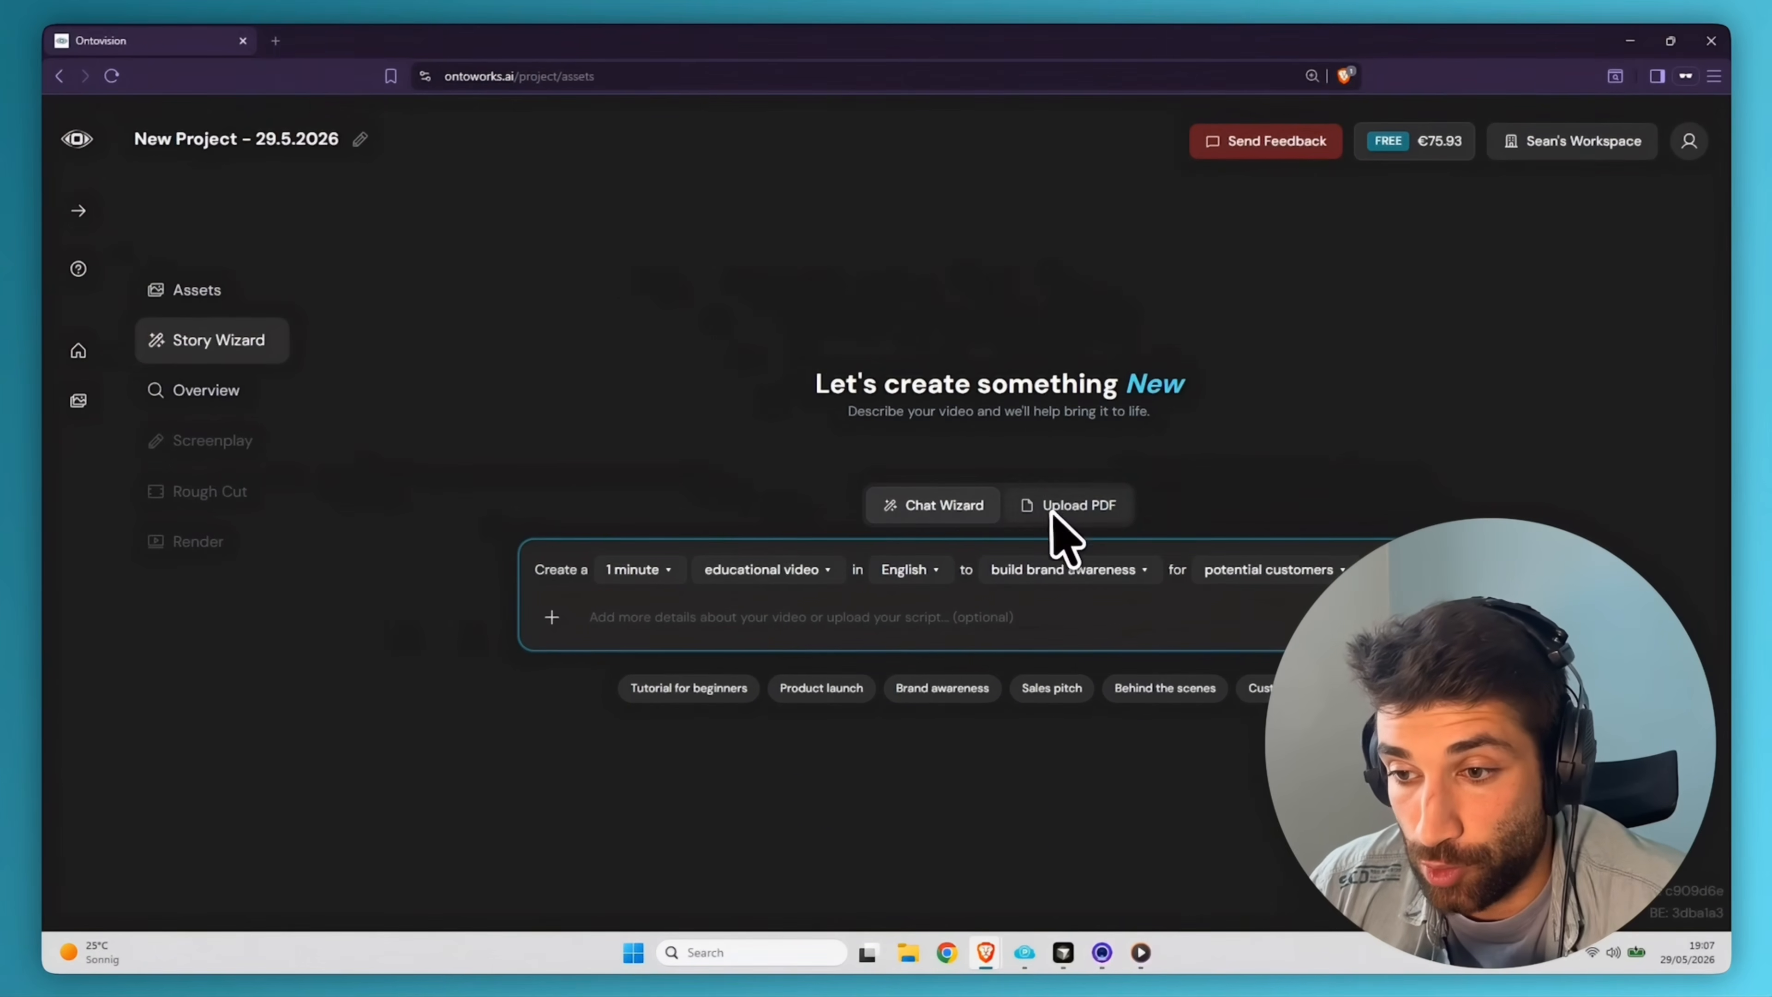
- Try entering "test test test" as additional video details and clear the text
{"action": "left_click", "coordinate": [629, 615]}
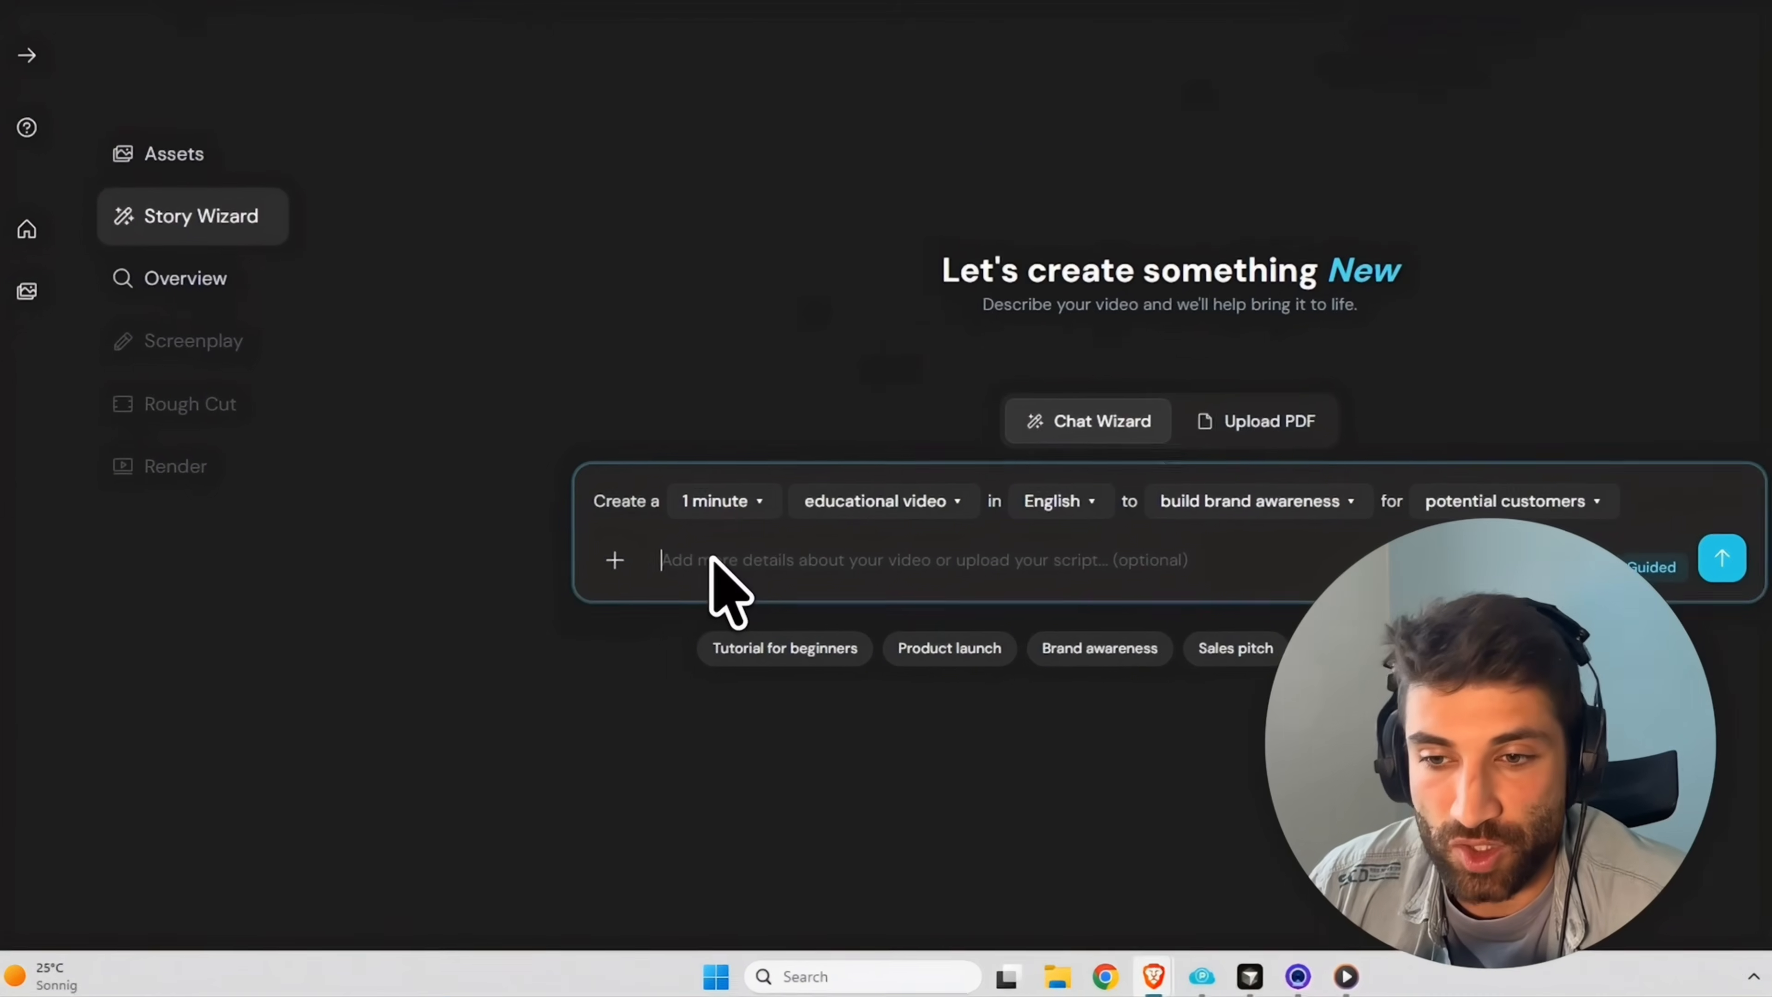
{"action": "type", "text": "test"}
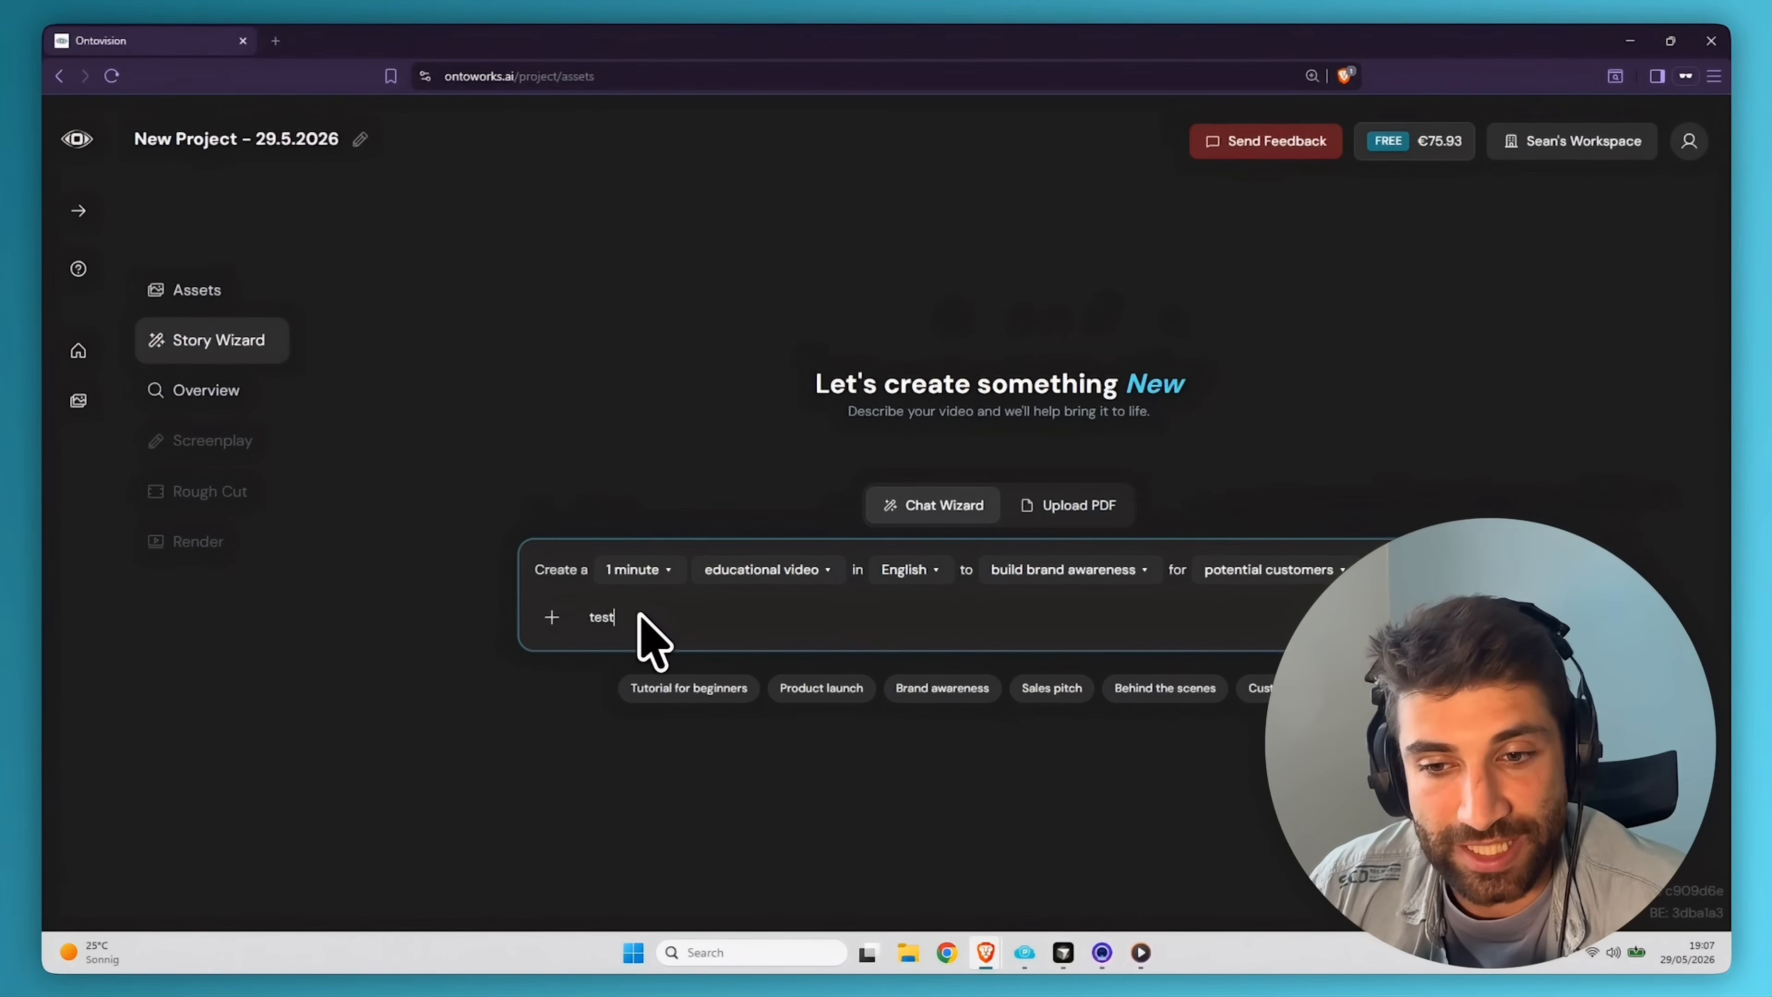
{"action": "type", "text": " test test"}
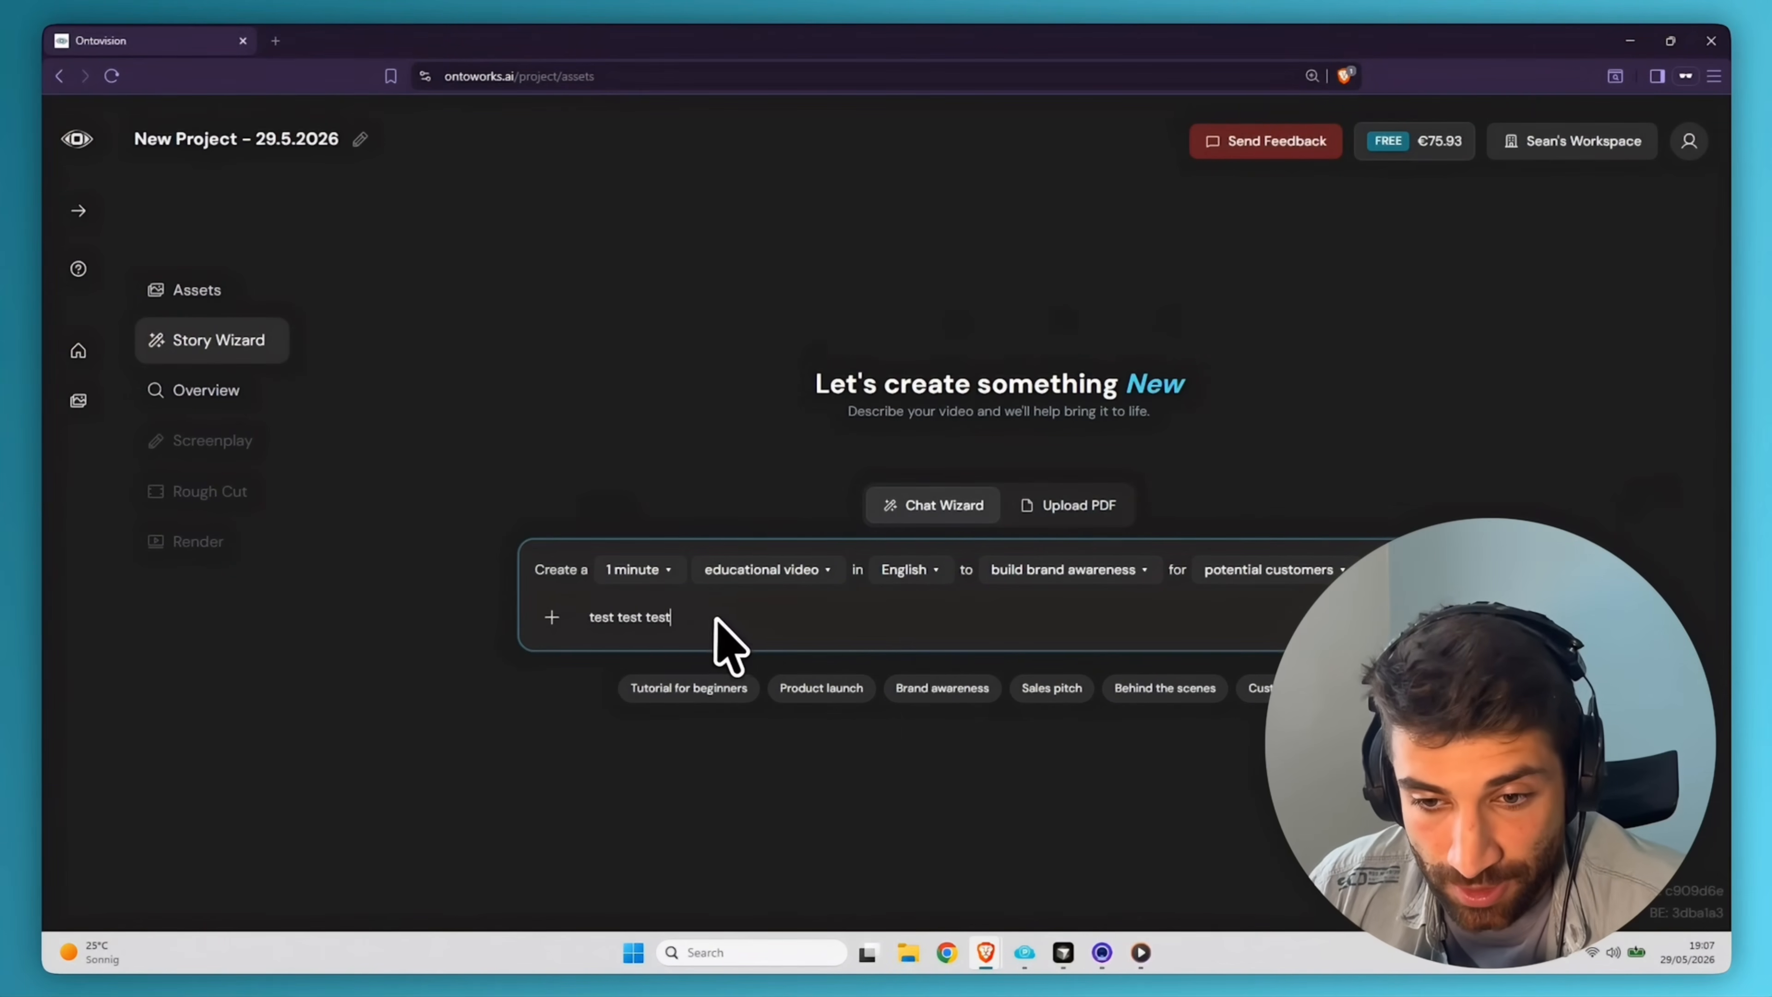
{"action": "left_click_drag", "start_coordinate": [729, 620], "coordinate": [571, 621]}
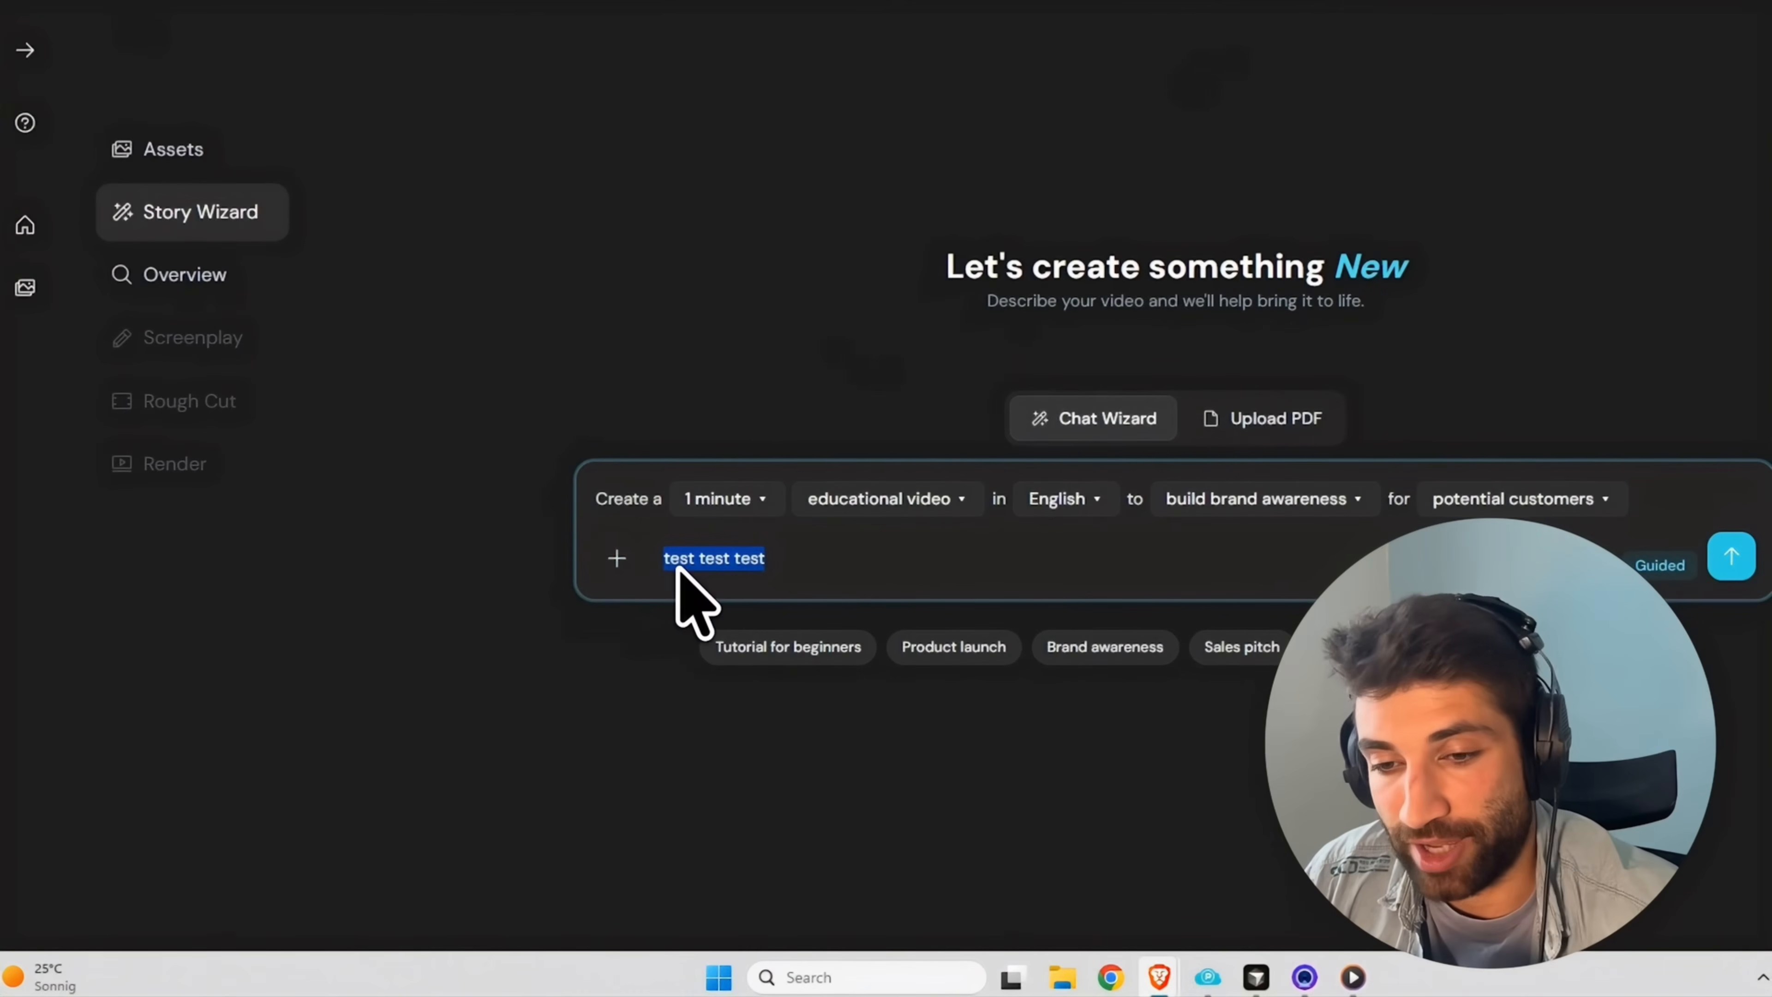
{"action": "key", "text": "BackSpace"}
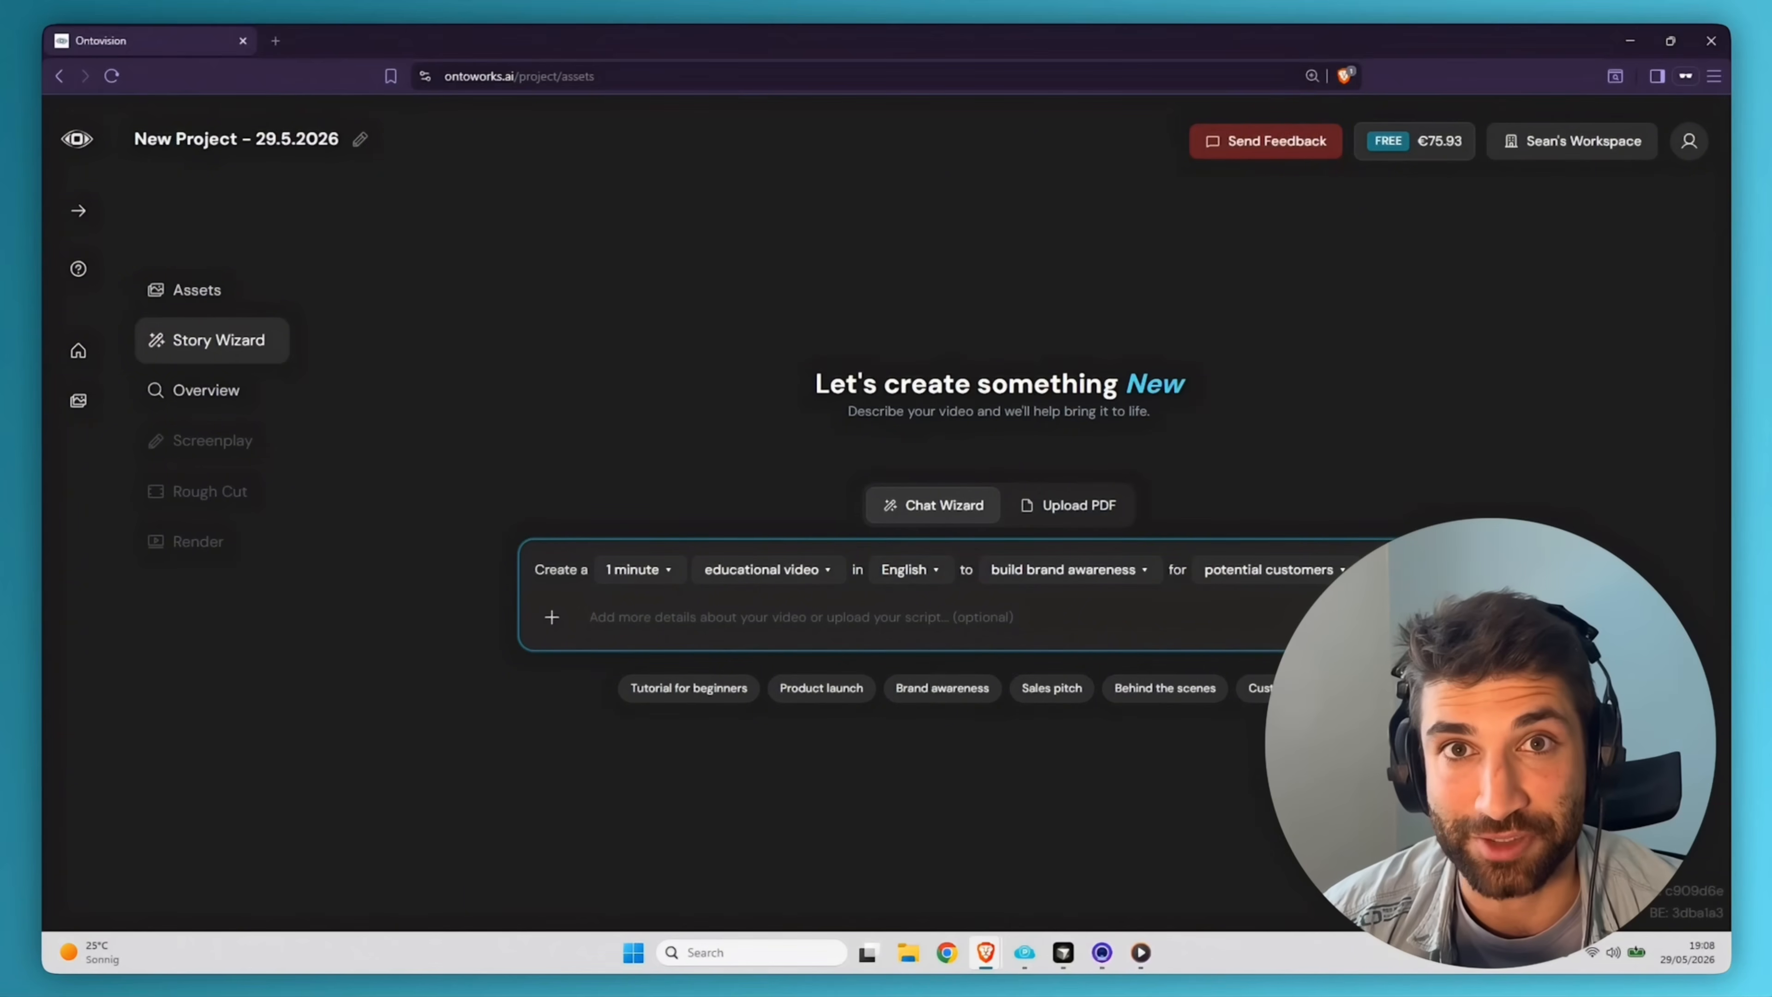
- View the Story Wizard's option for uploading a PDF script
{"action": "left_click", "coordinate": [1074, 505]}
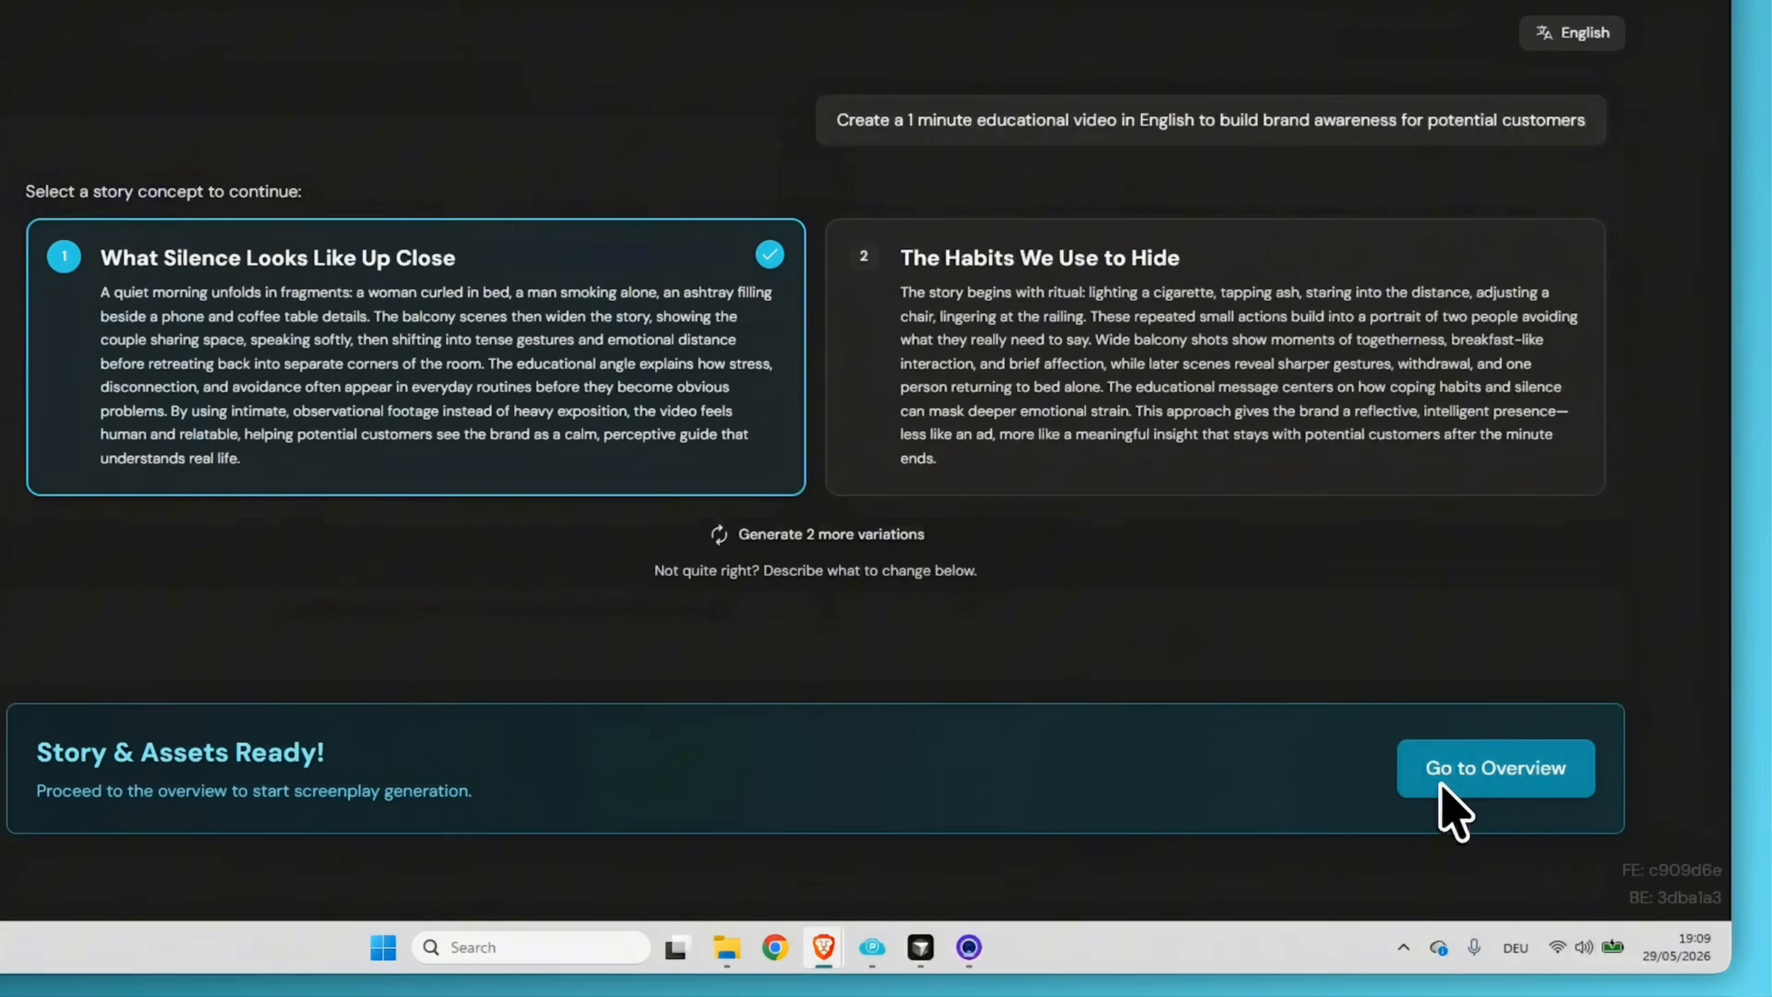
- Proceed to the overview with the concept "What Silence Looks Like Up Close" and start screenplay generation with a 60-second target duration
{"action": "left_click", "coordinate": [1441, 781]}
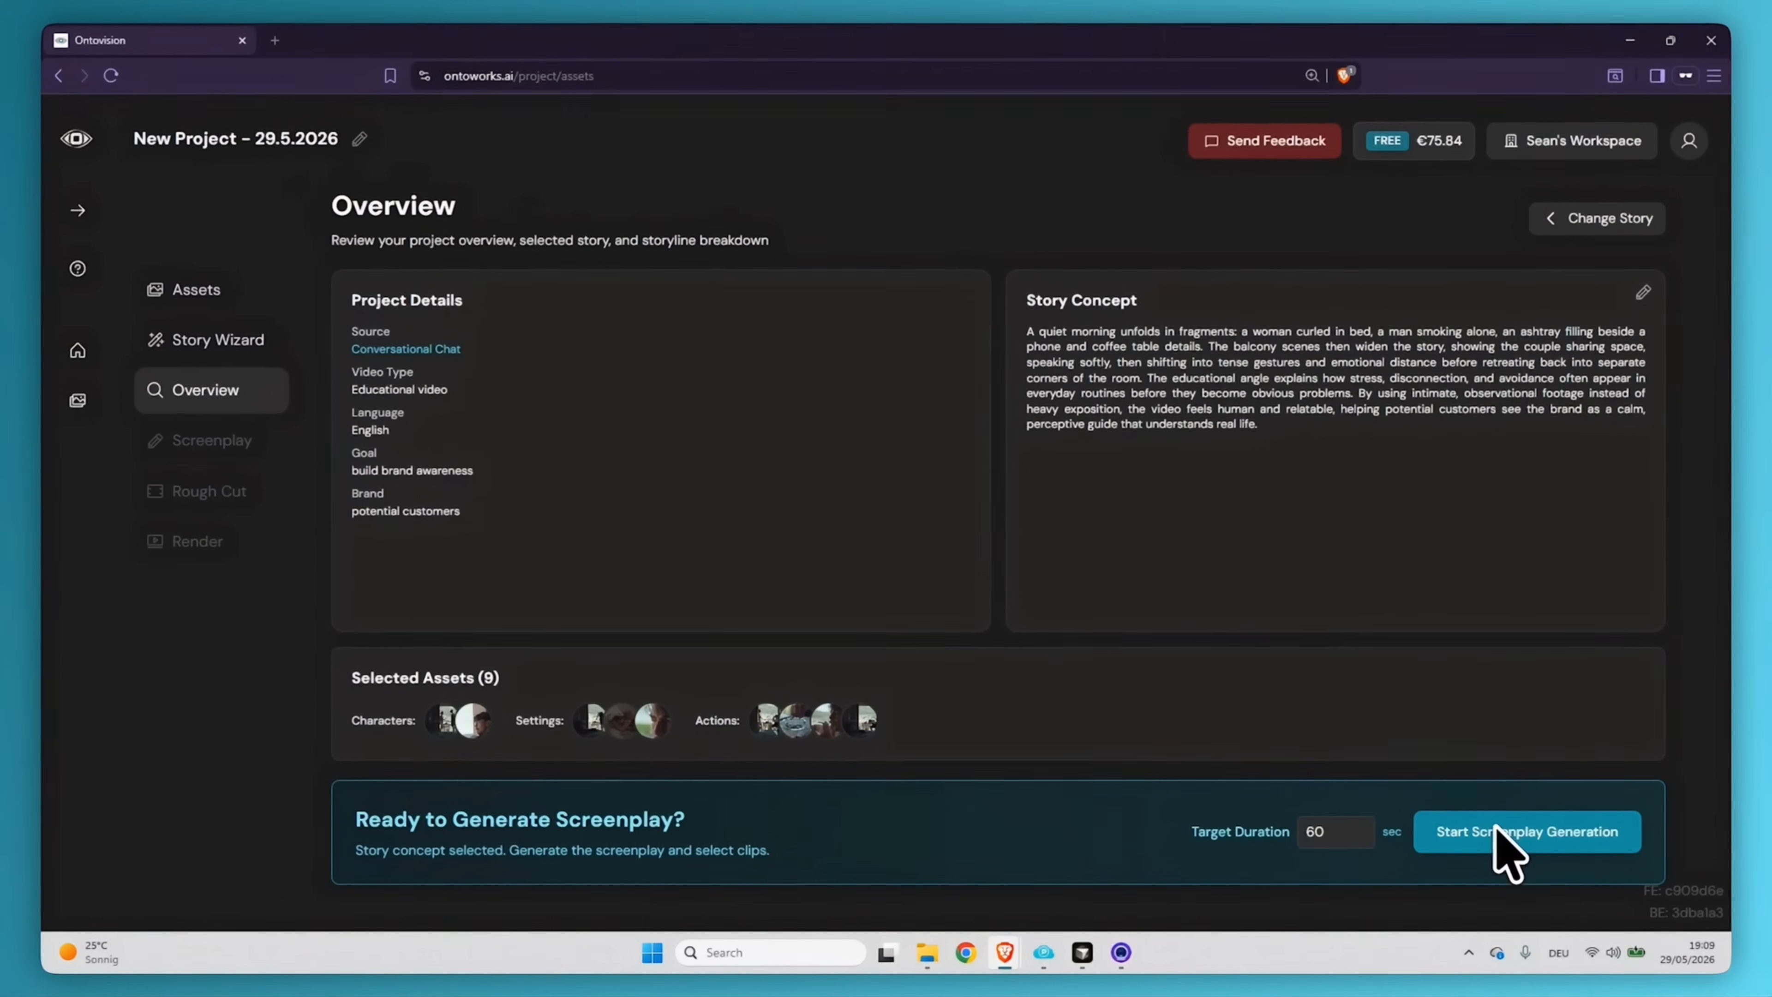
{"action": "left_click", "coordinate": [1486, 824]}
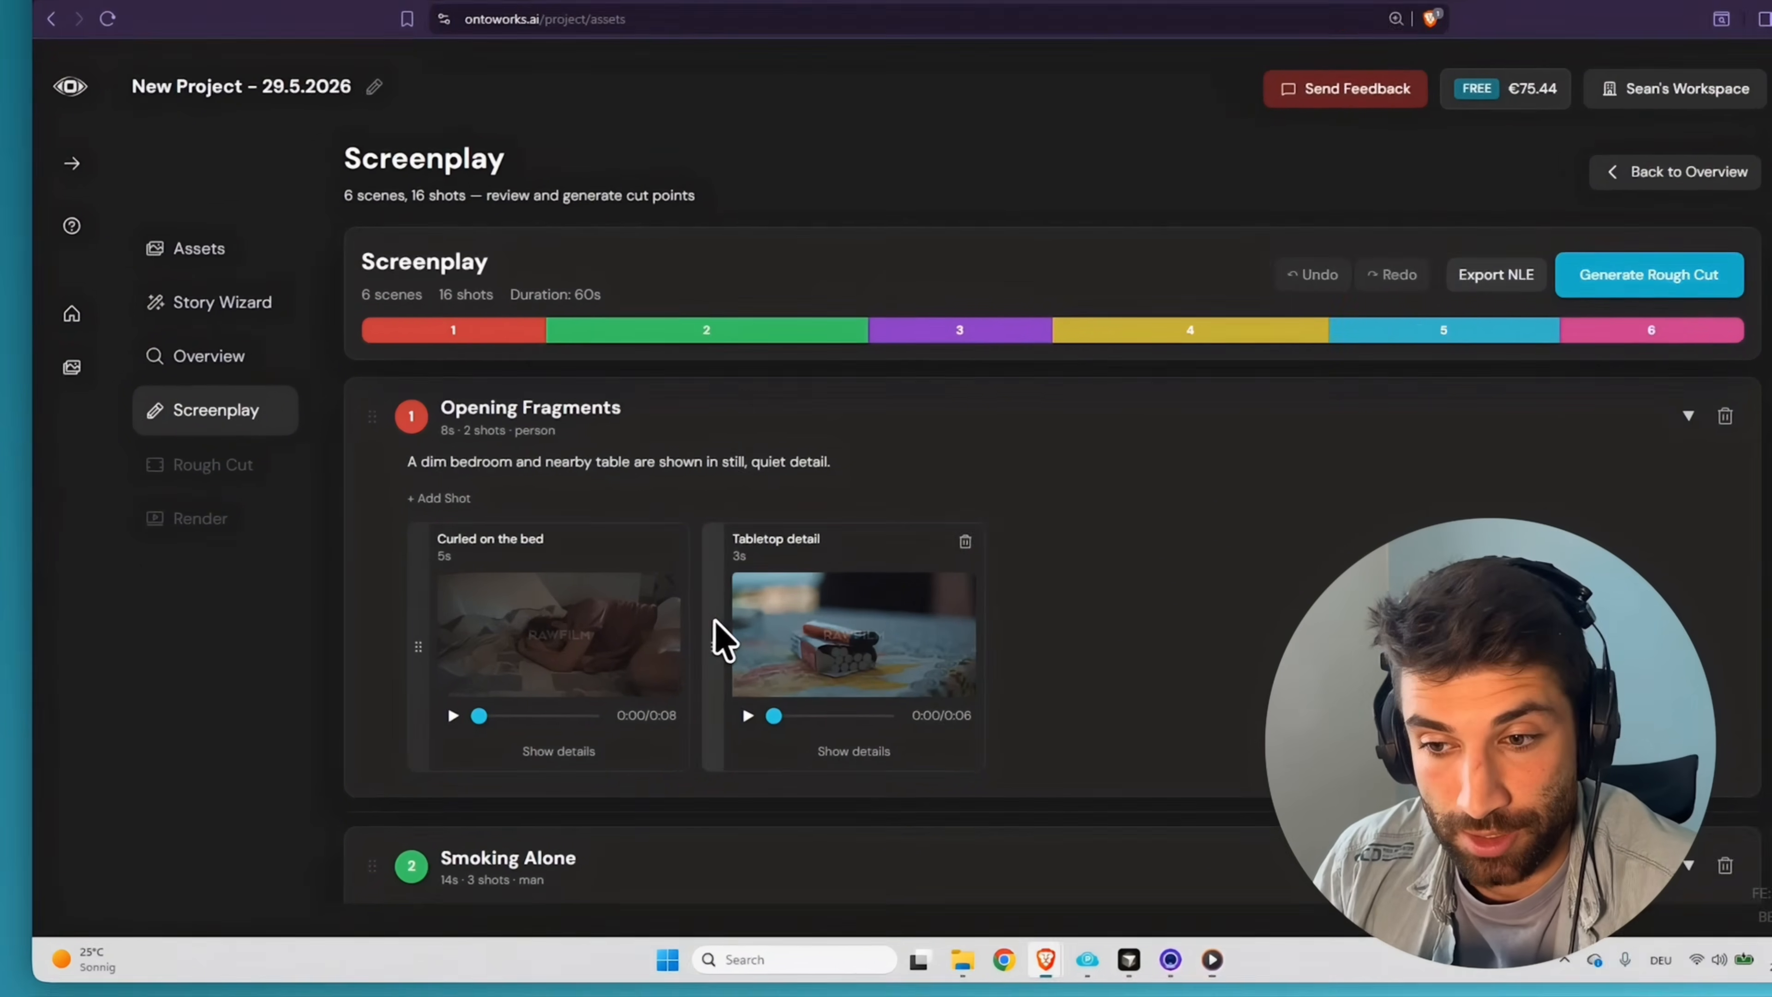
- Reorder the Opening Fragments scene so the Tabletop detail shot comes before Curled on the bed
{"action": "left_click_drag", "start_coordinate": [676, 661], "coordinate": [440, 649]}
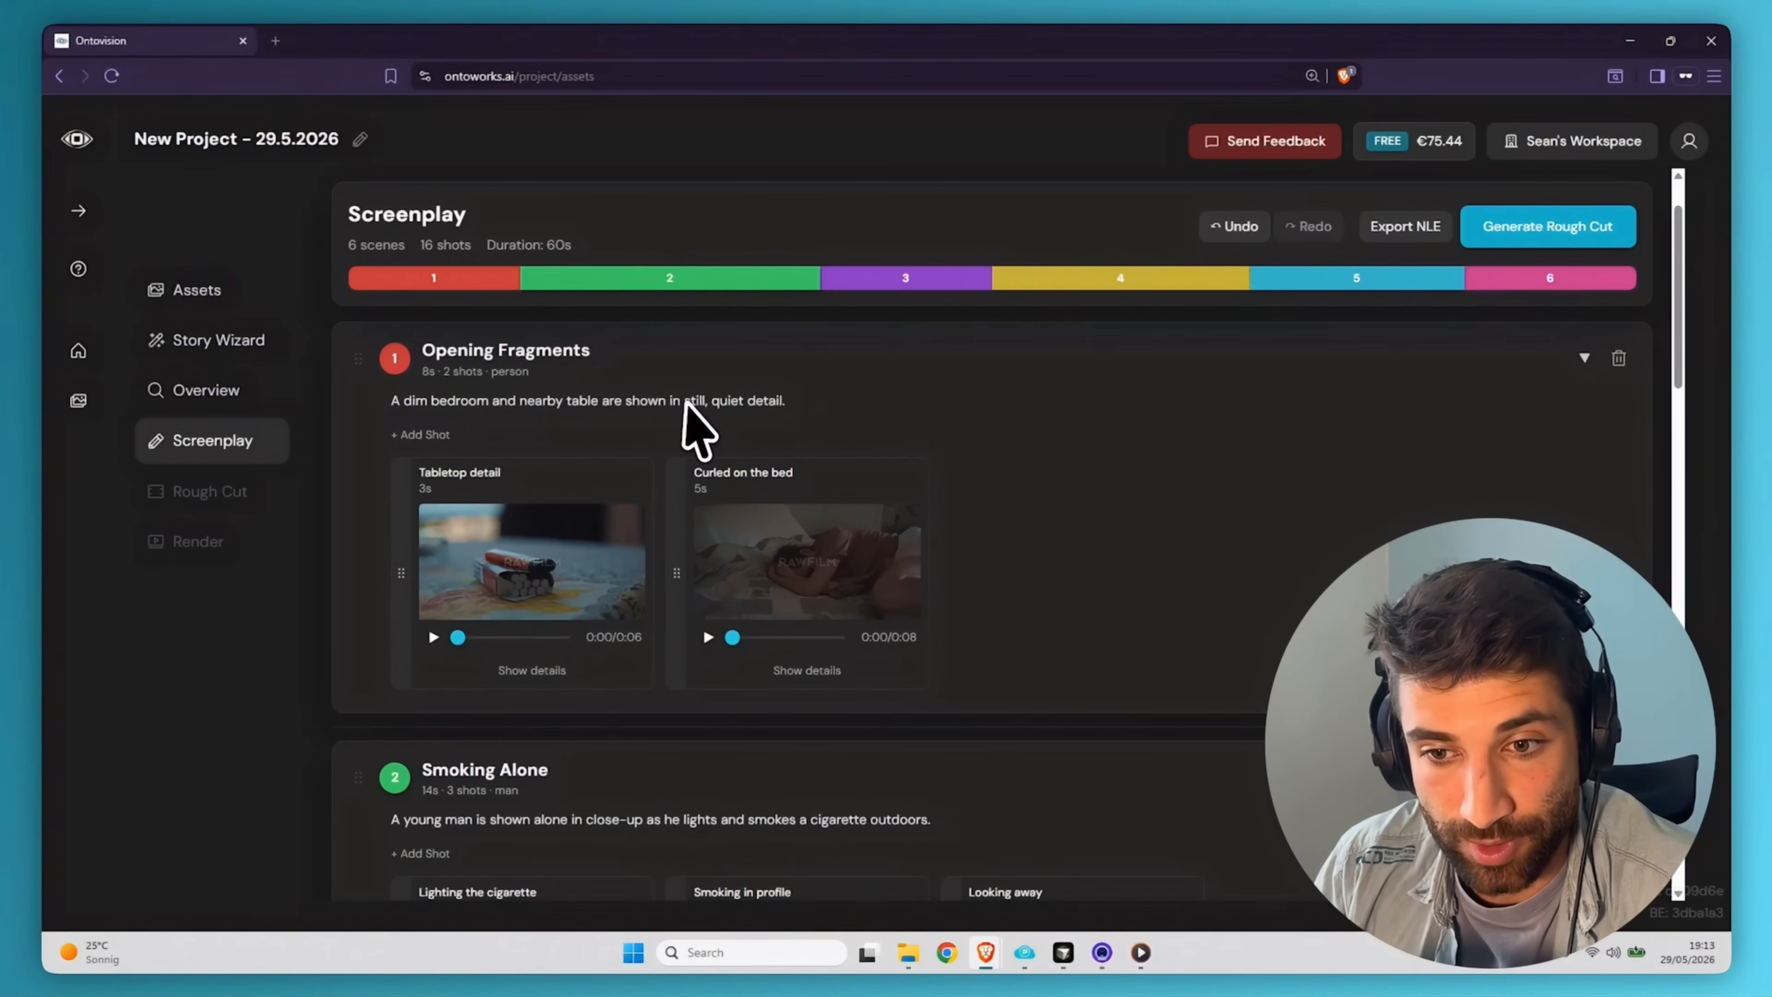
- Examine the details of the Tabletop detail shot, close them, and look at the Smoking Alone scene
{"action": "left_click_drag", "start_coordinate": [501, 476], "coordinate": [418, 476]}
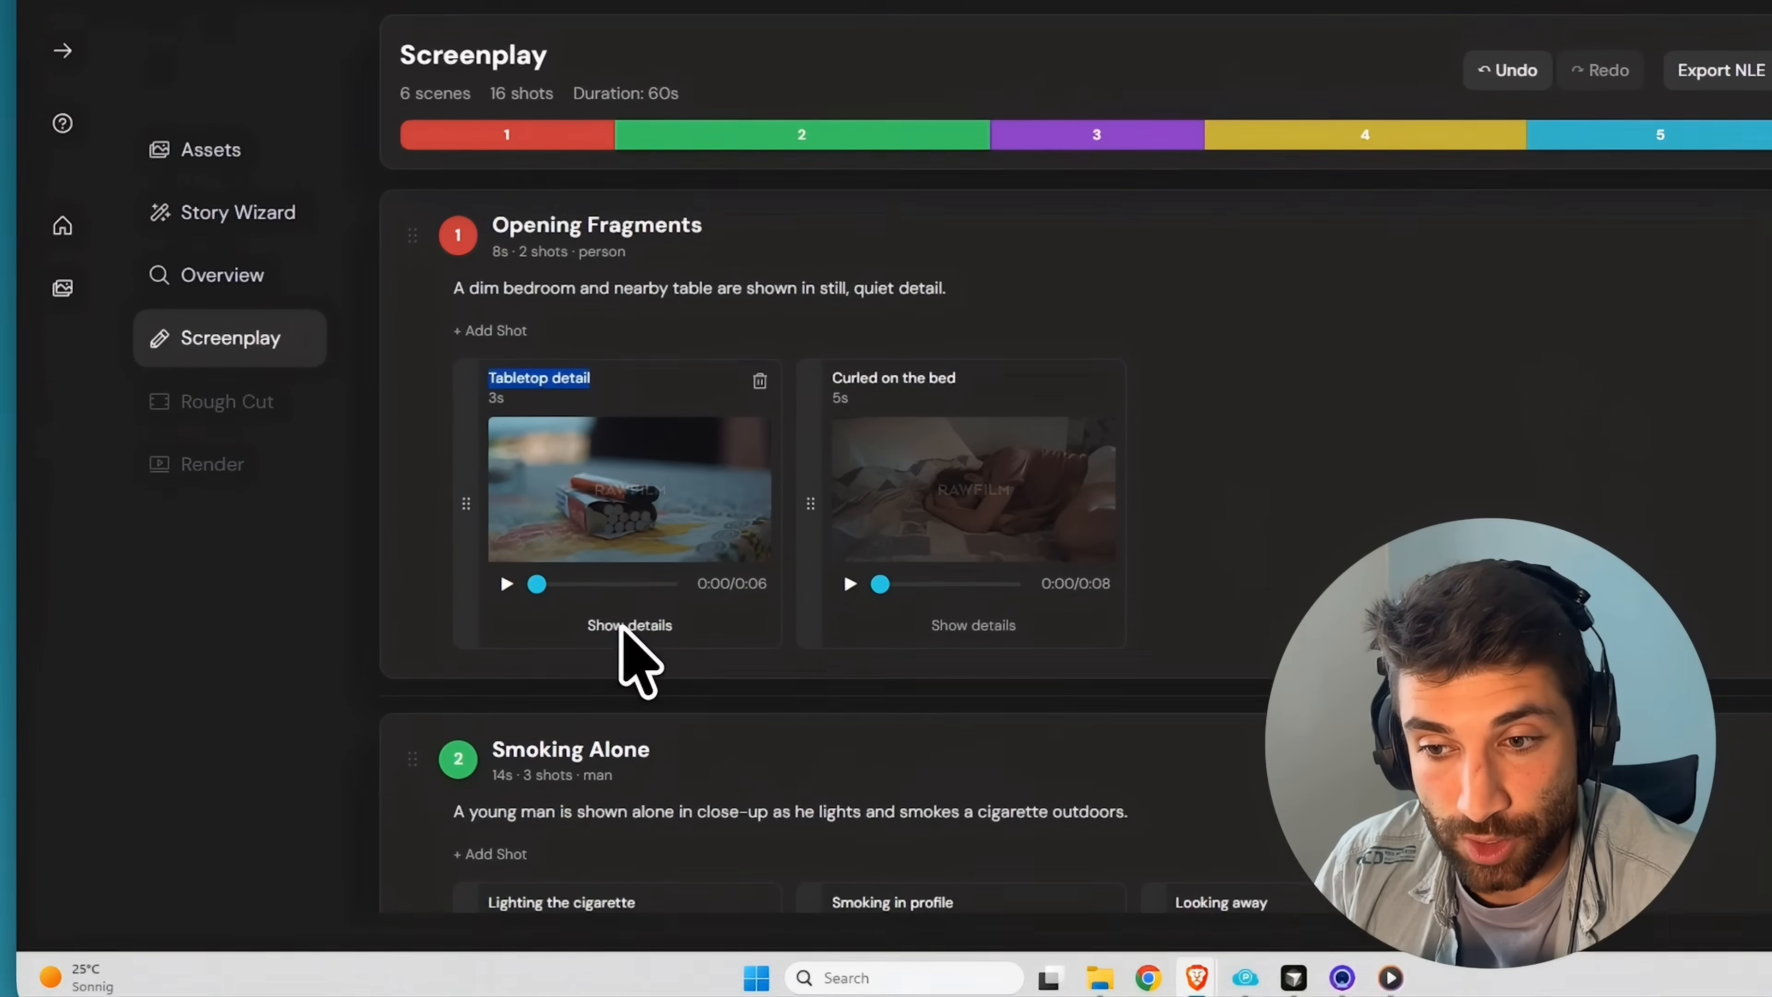
{"action": "left_click", "coordinate": [559, 692]}
{"action": "left_click", "coordinate": [633, 613]}
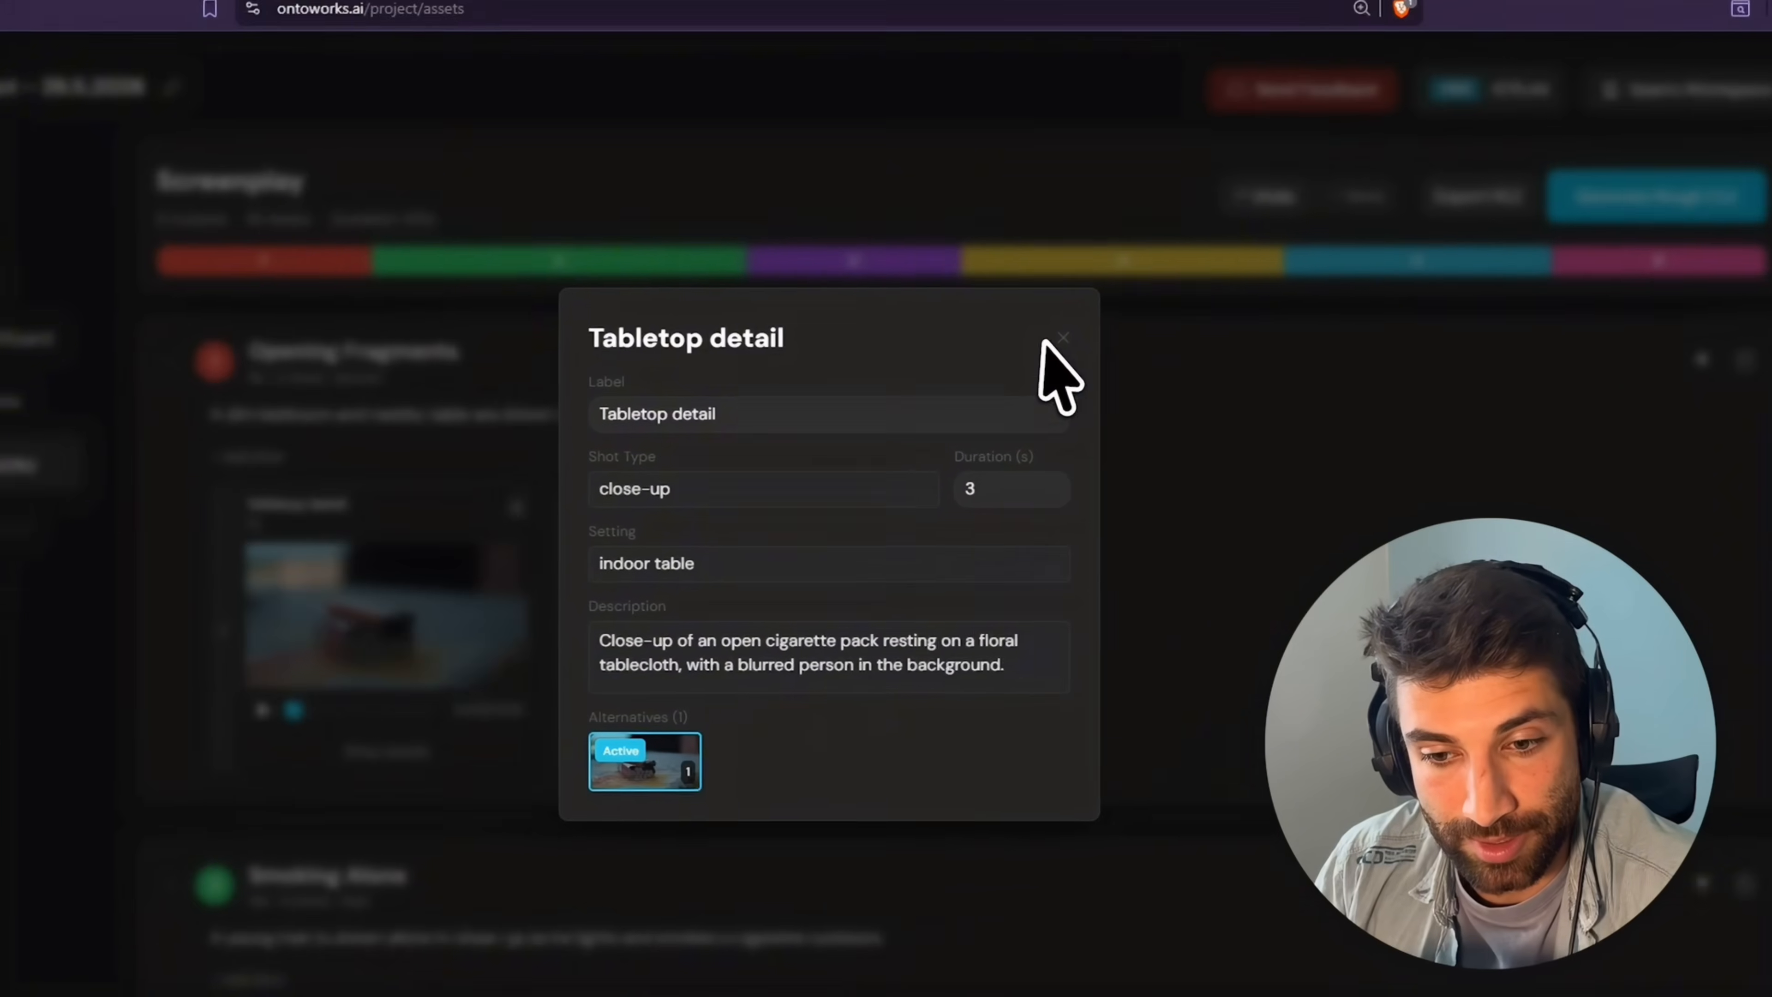
{"action": "left_click", "coordinate": [1305, 200]}
{"action": "scroll", "coordinate": [1242, 279], "scroll_direction": "down", "scroll_amount": 5}
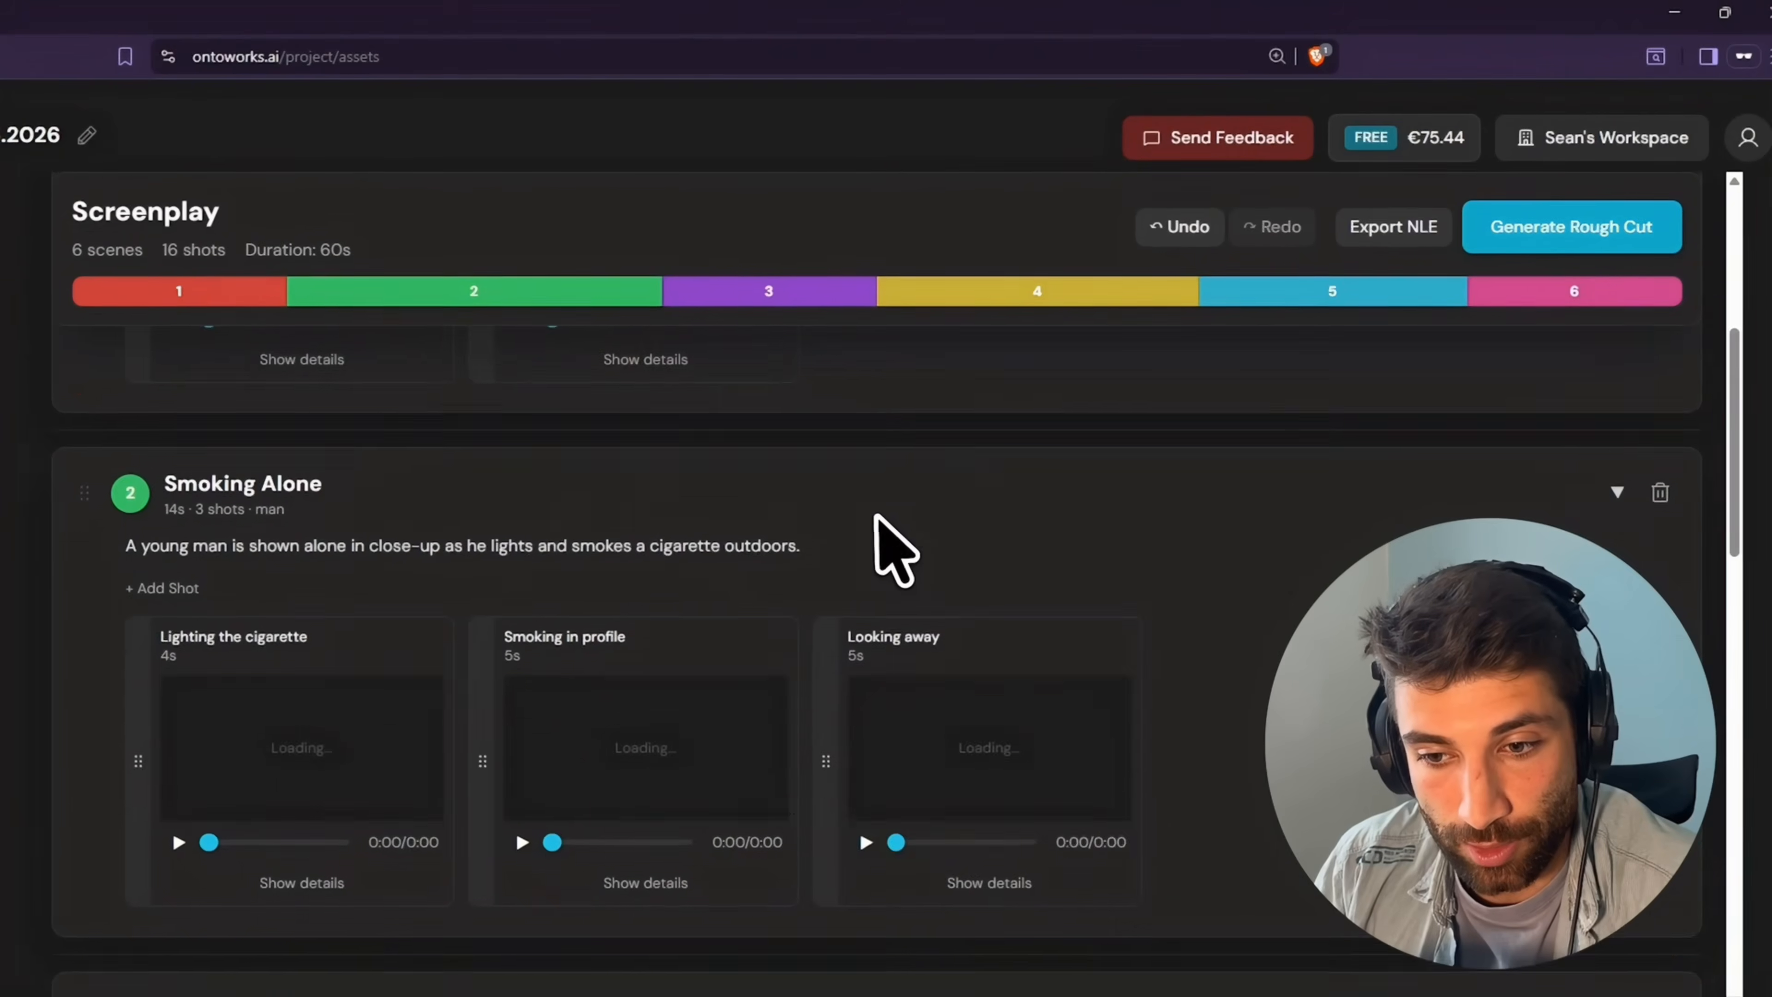
- Examine the details of the Butt dropped in and Approaching the table shots, closing each one again
{"action": "left_click", "coordinate": [579, 710]}
{"action": "left_click", "coordinate": [1272, 209]}
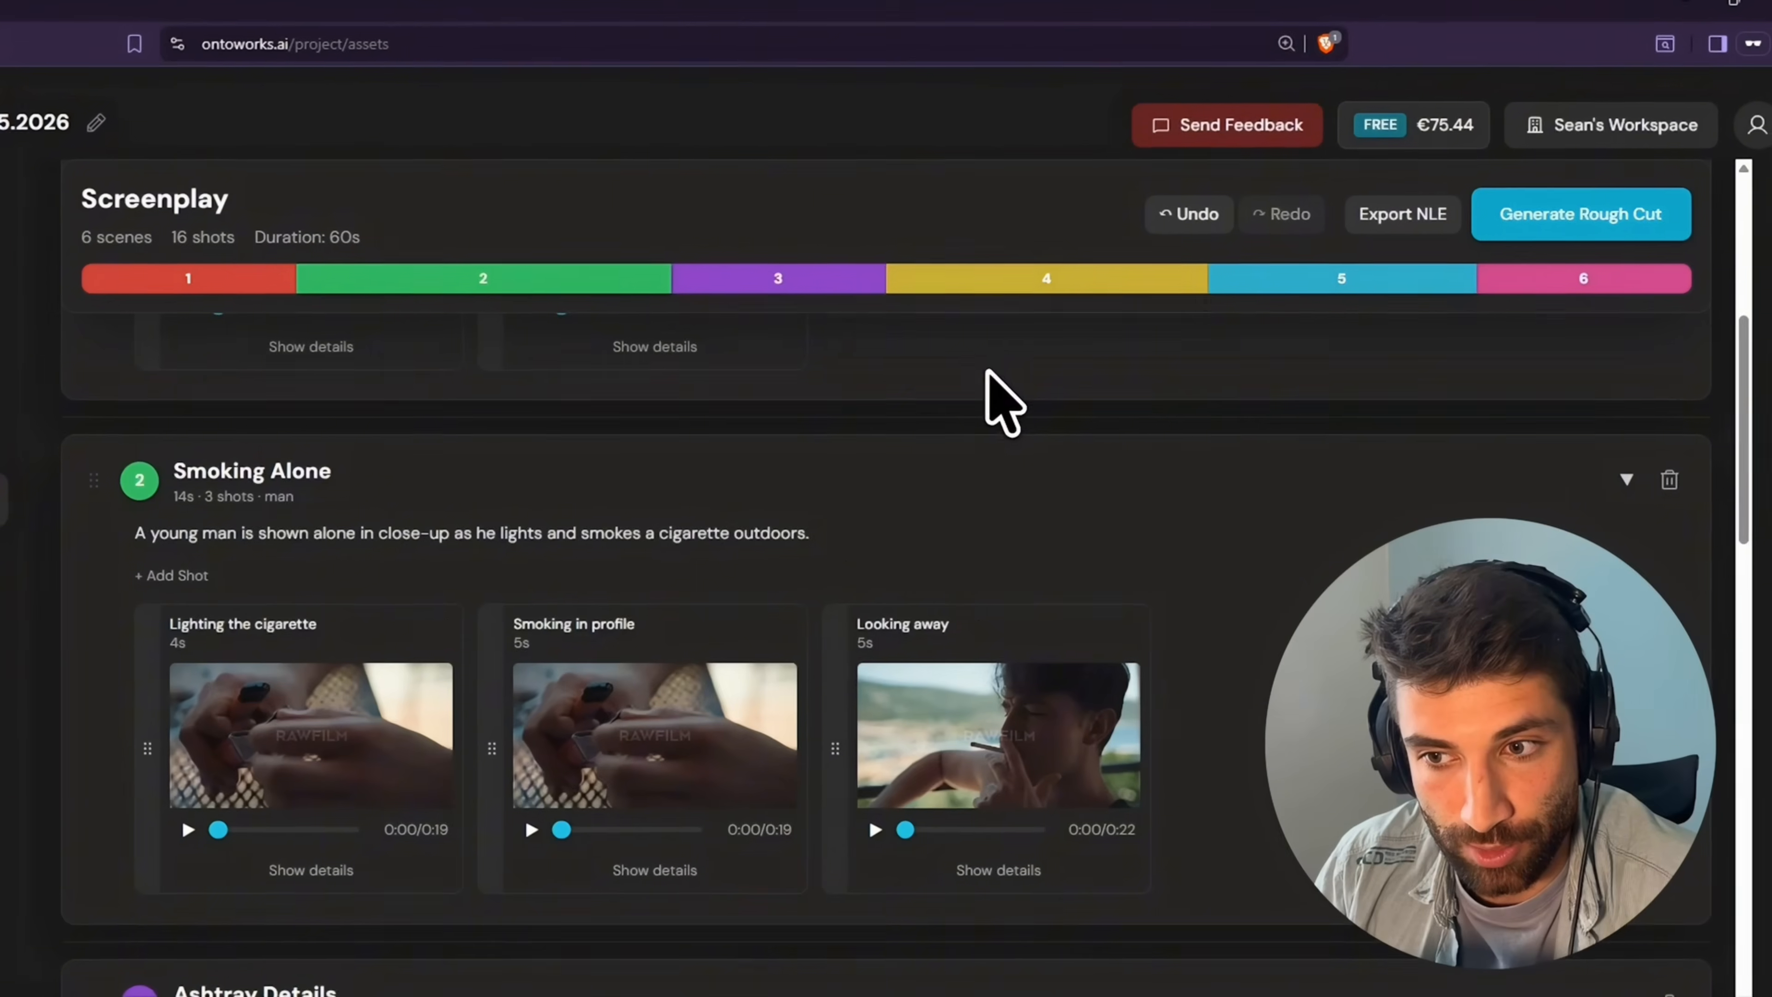
{"action": "scroll", "coordinate": [1211, 335], "scroll_direction": "down", "scroll_amount": 5}
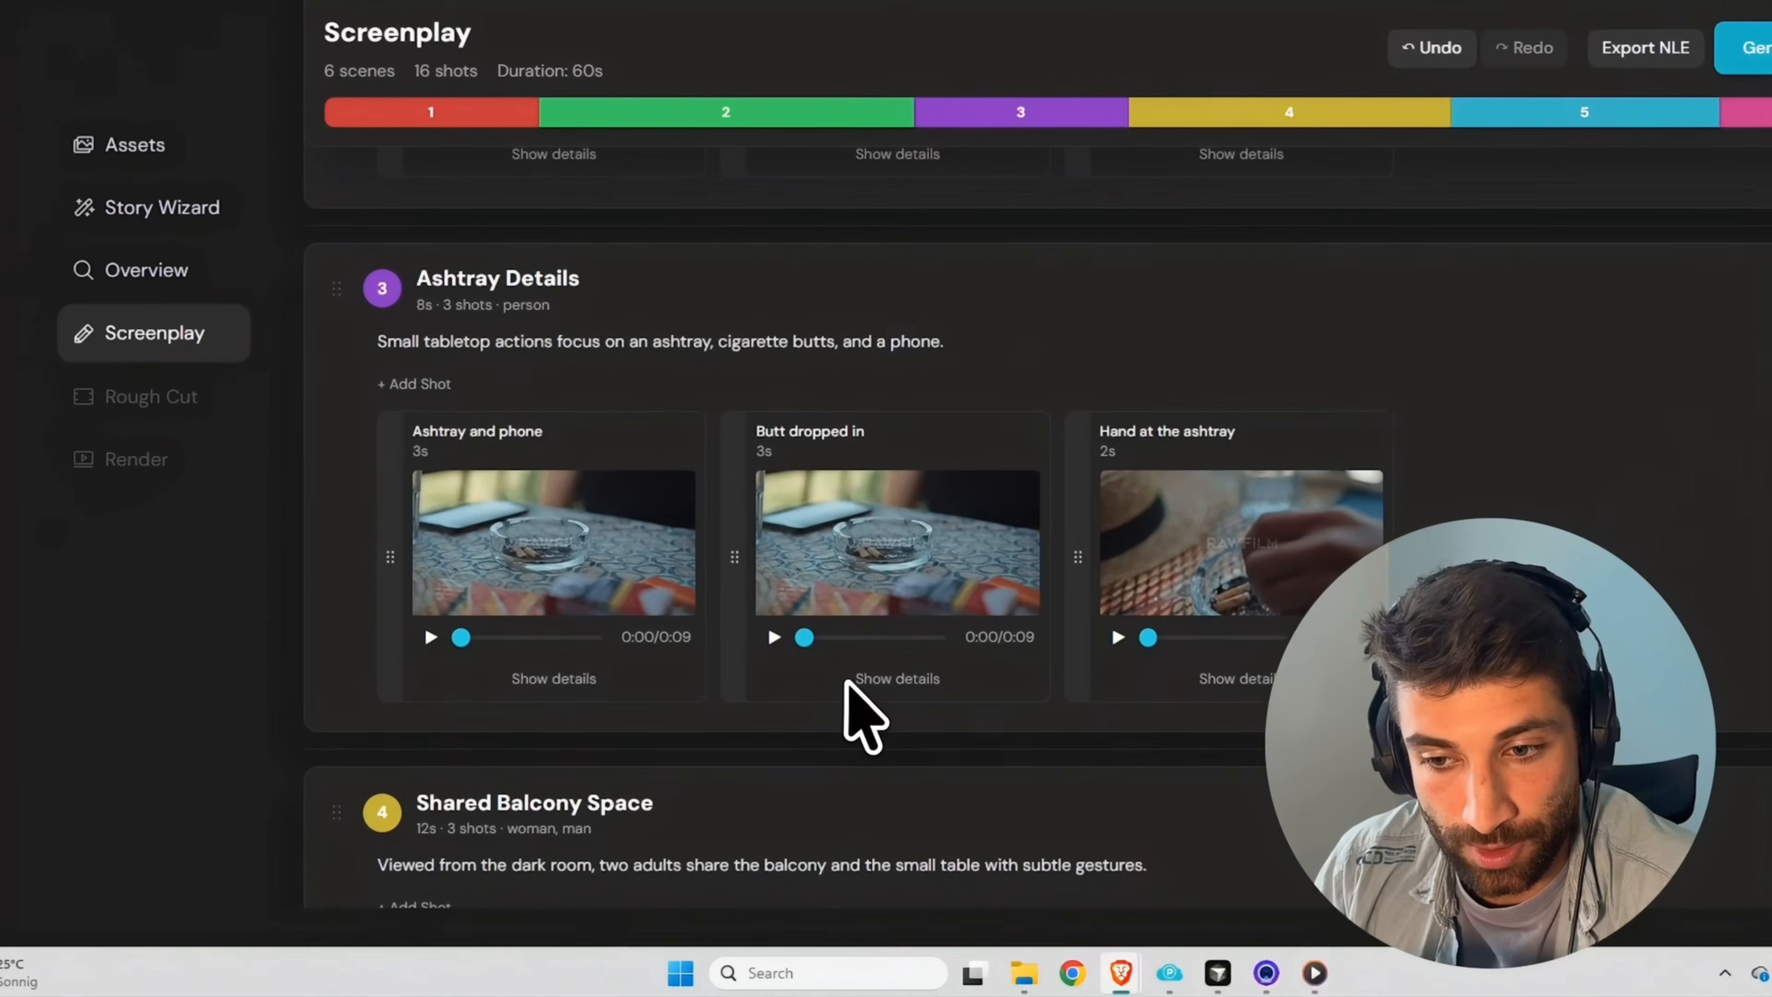
{"action": "left_click", "coordinate": [652, 846]}
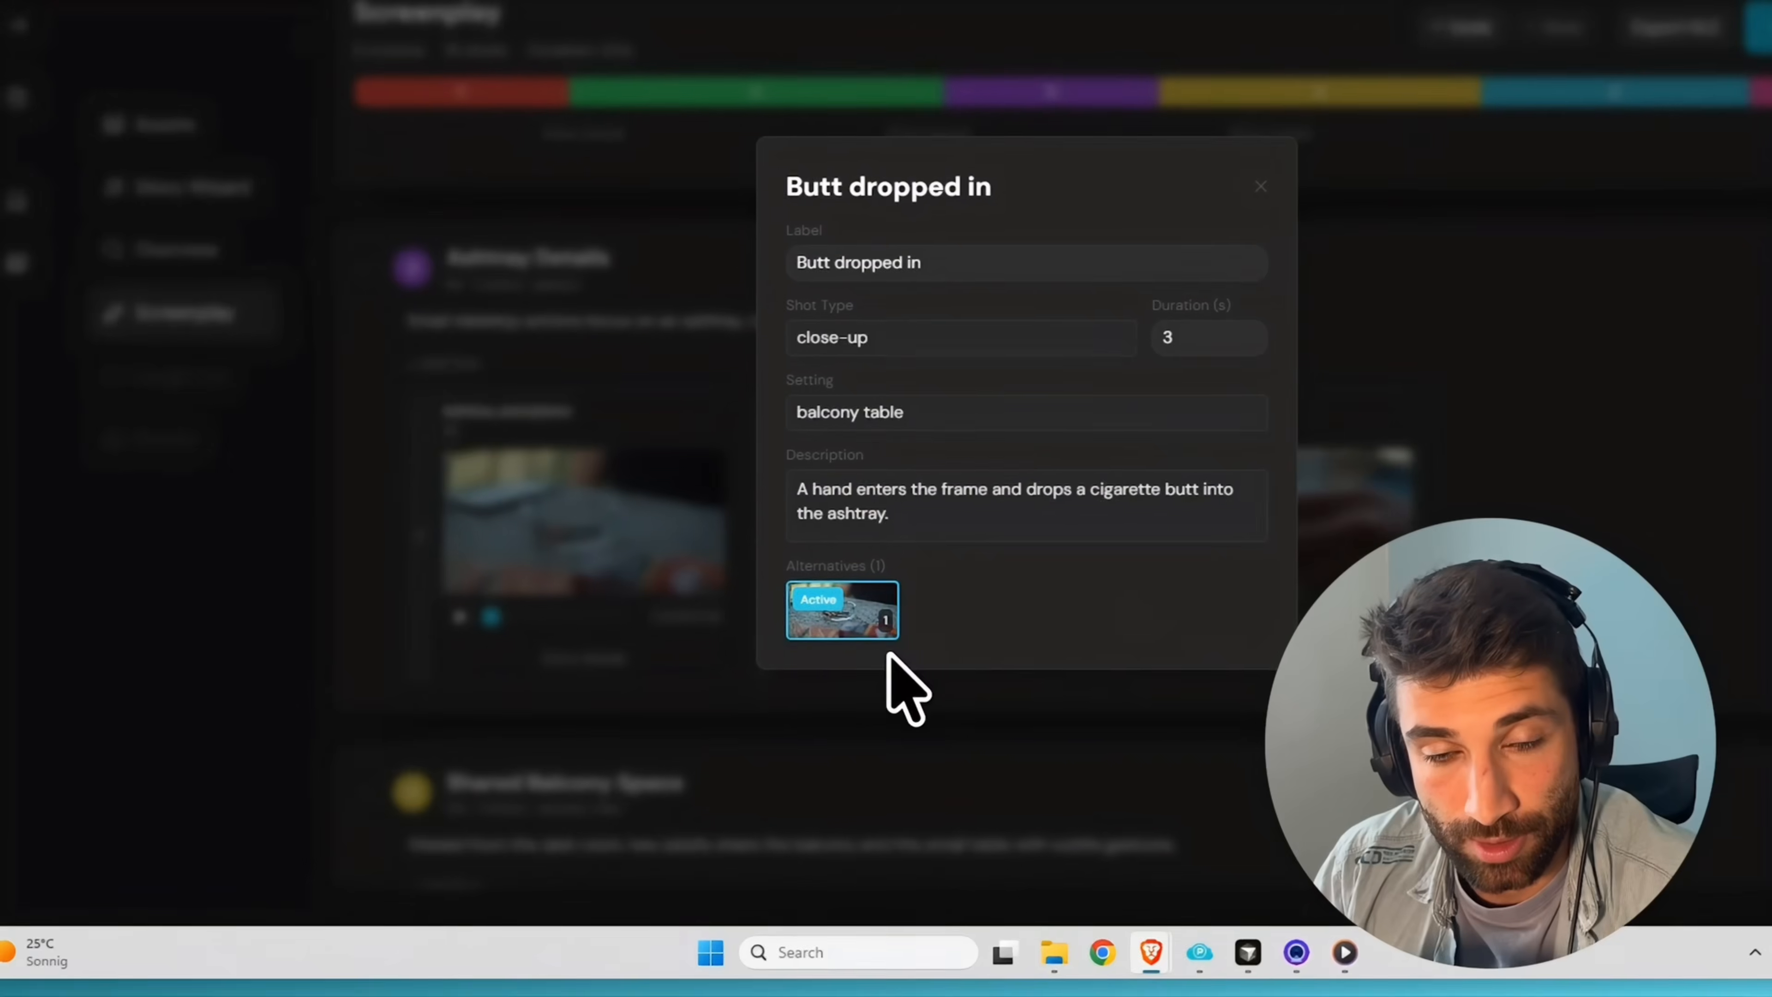
{"action": "left_click", "coordinate": [1030, 349]}
{"action": "scroll", "coordinate": [977, 419], "scroll_direction": "down", "scroll_amount": 5}
{"action": "left_click", "coordinate": [803, 711]}
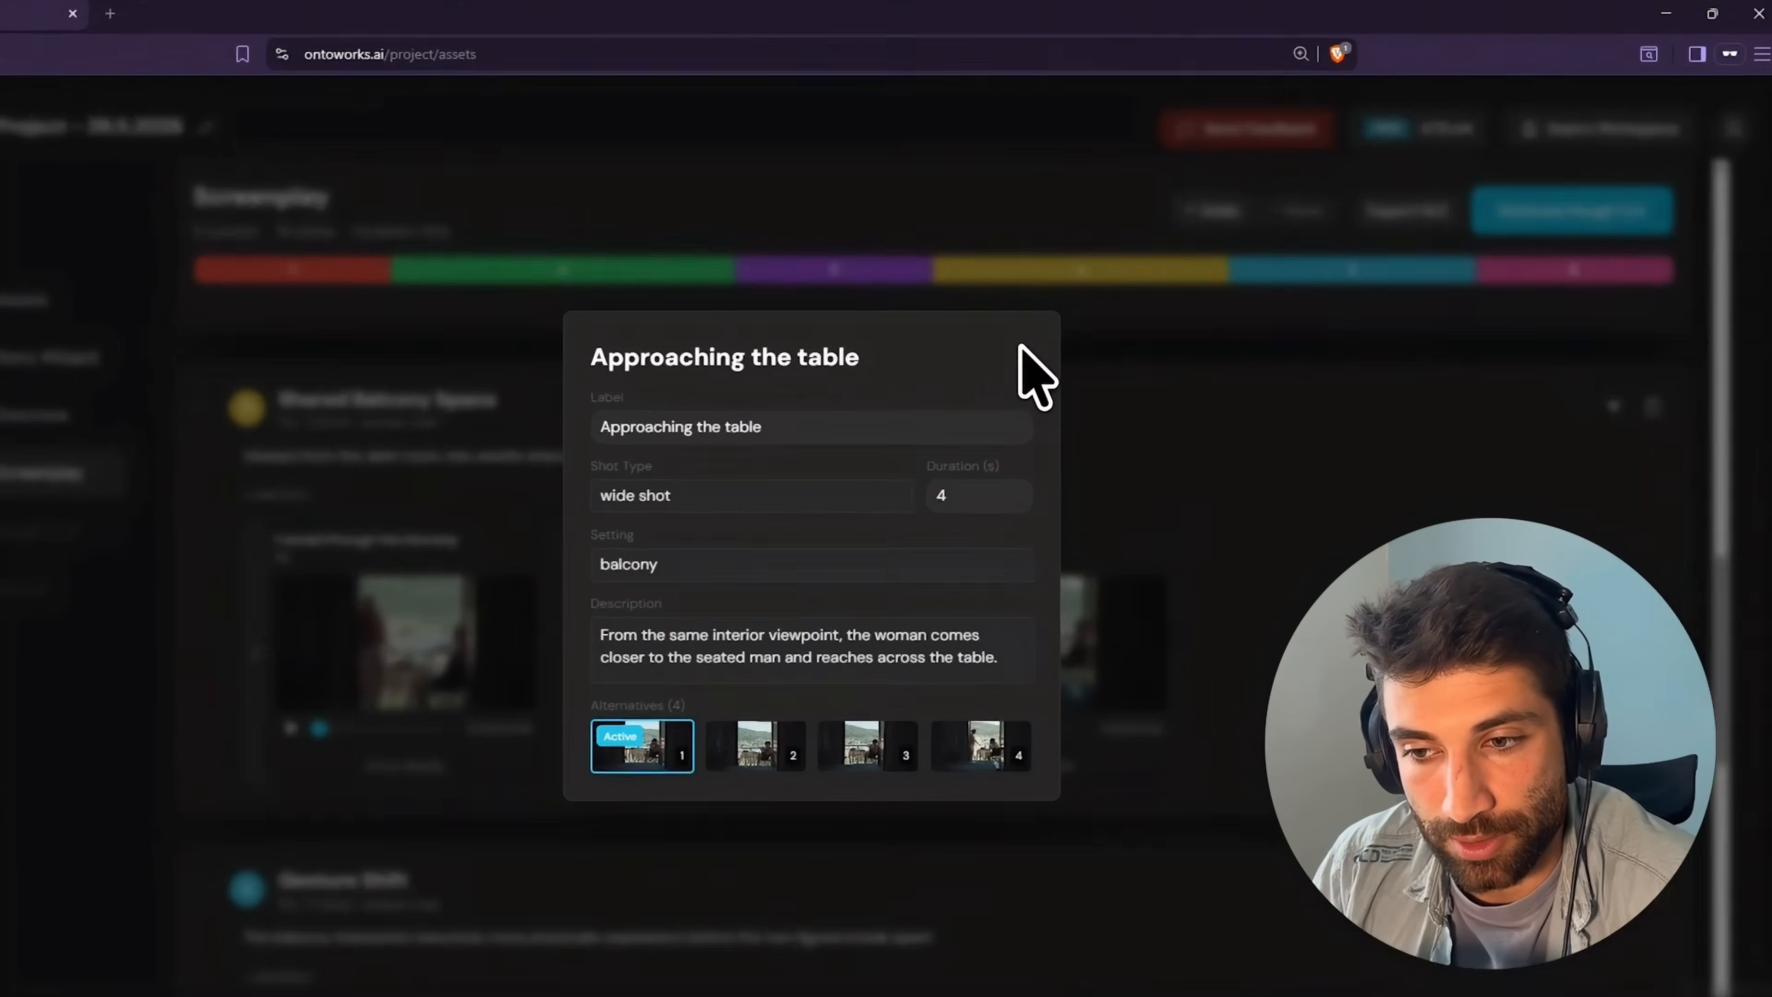
{"action": "left_click", "coordinate": [1073, 341]}
- Delete the "Quiet gestures" shot from the Shared Balcony Space scene
{"action": "left_click", "coordinate": [1185, 499]}
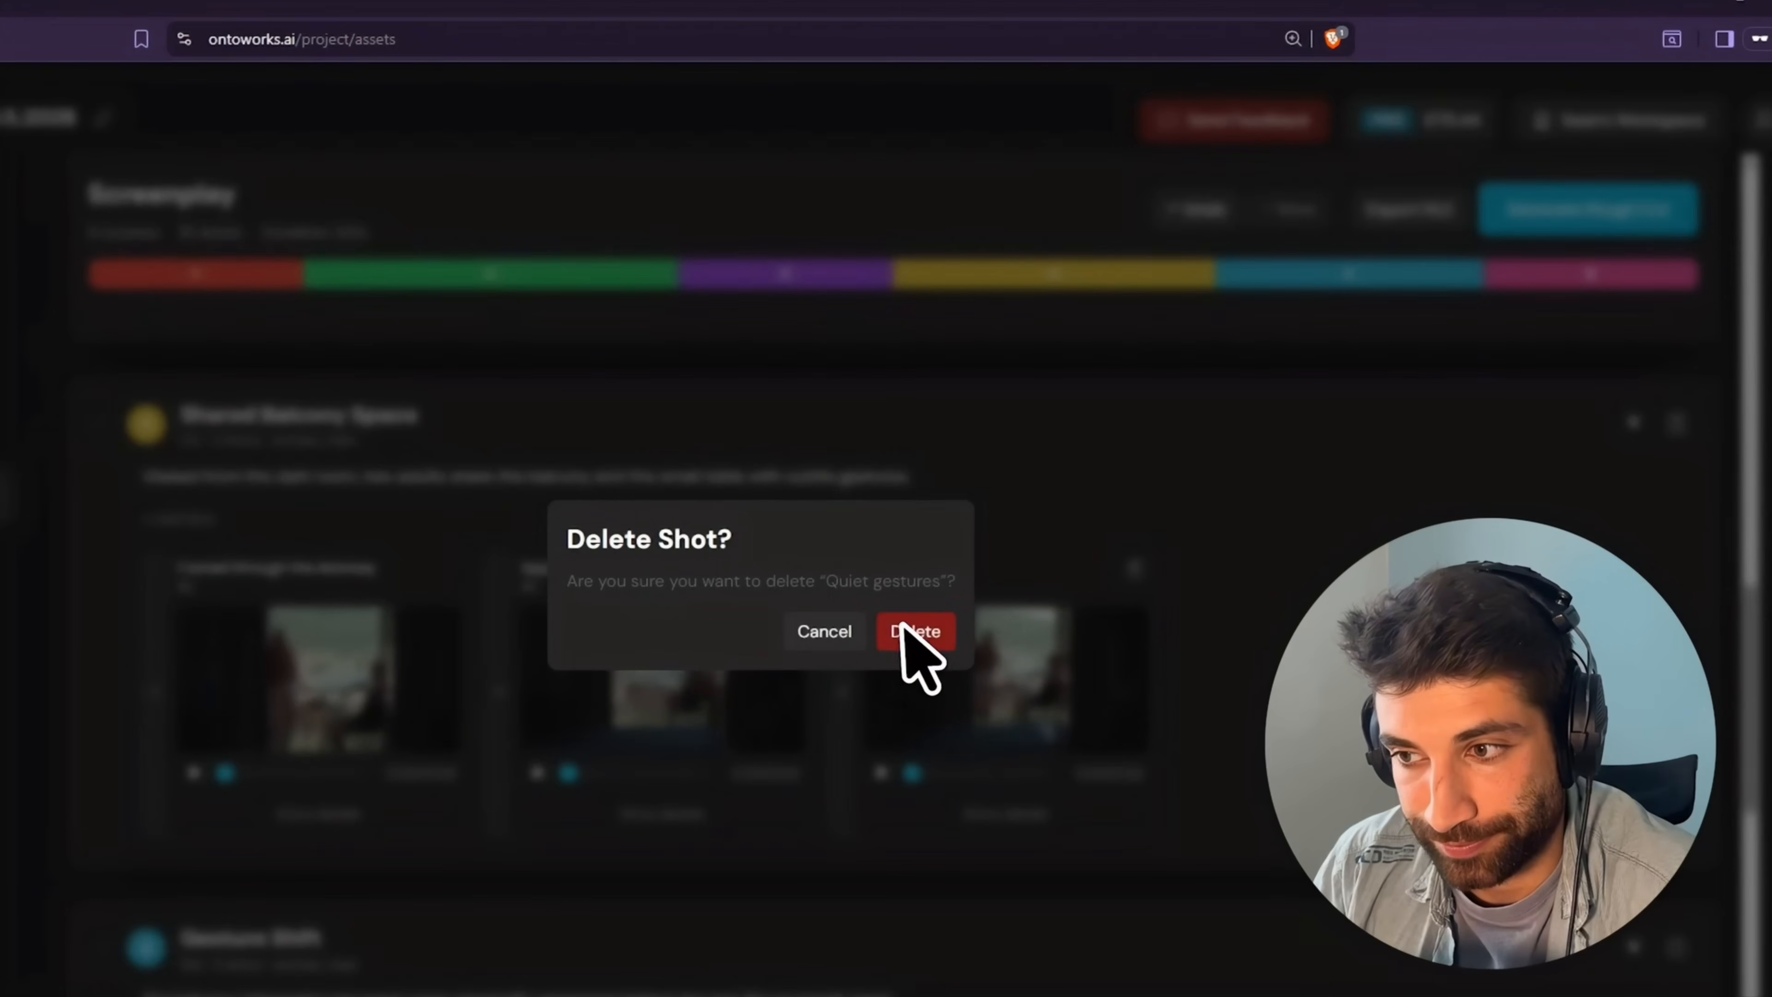
{"action": "left_click", "coordinate": [912, 630]}
- Add a third shot to the Opening Fragments scene using the clip of hands holding a lighter and cigarette
{"action": "scroll", "coordinate": [1316, 501], "scroll_direction": "down", "scroll_amount": 5}
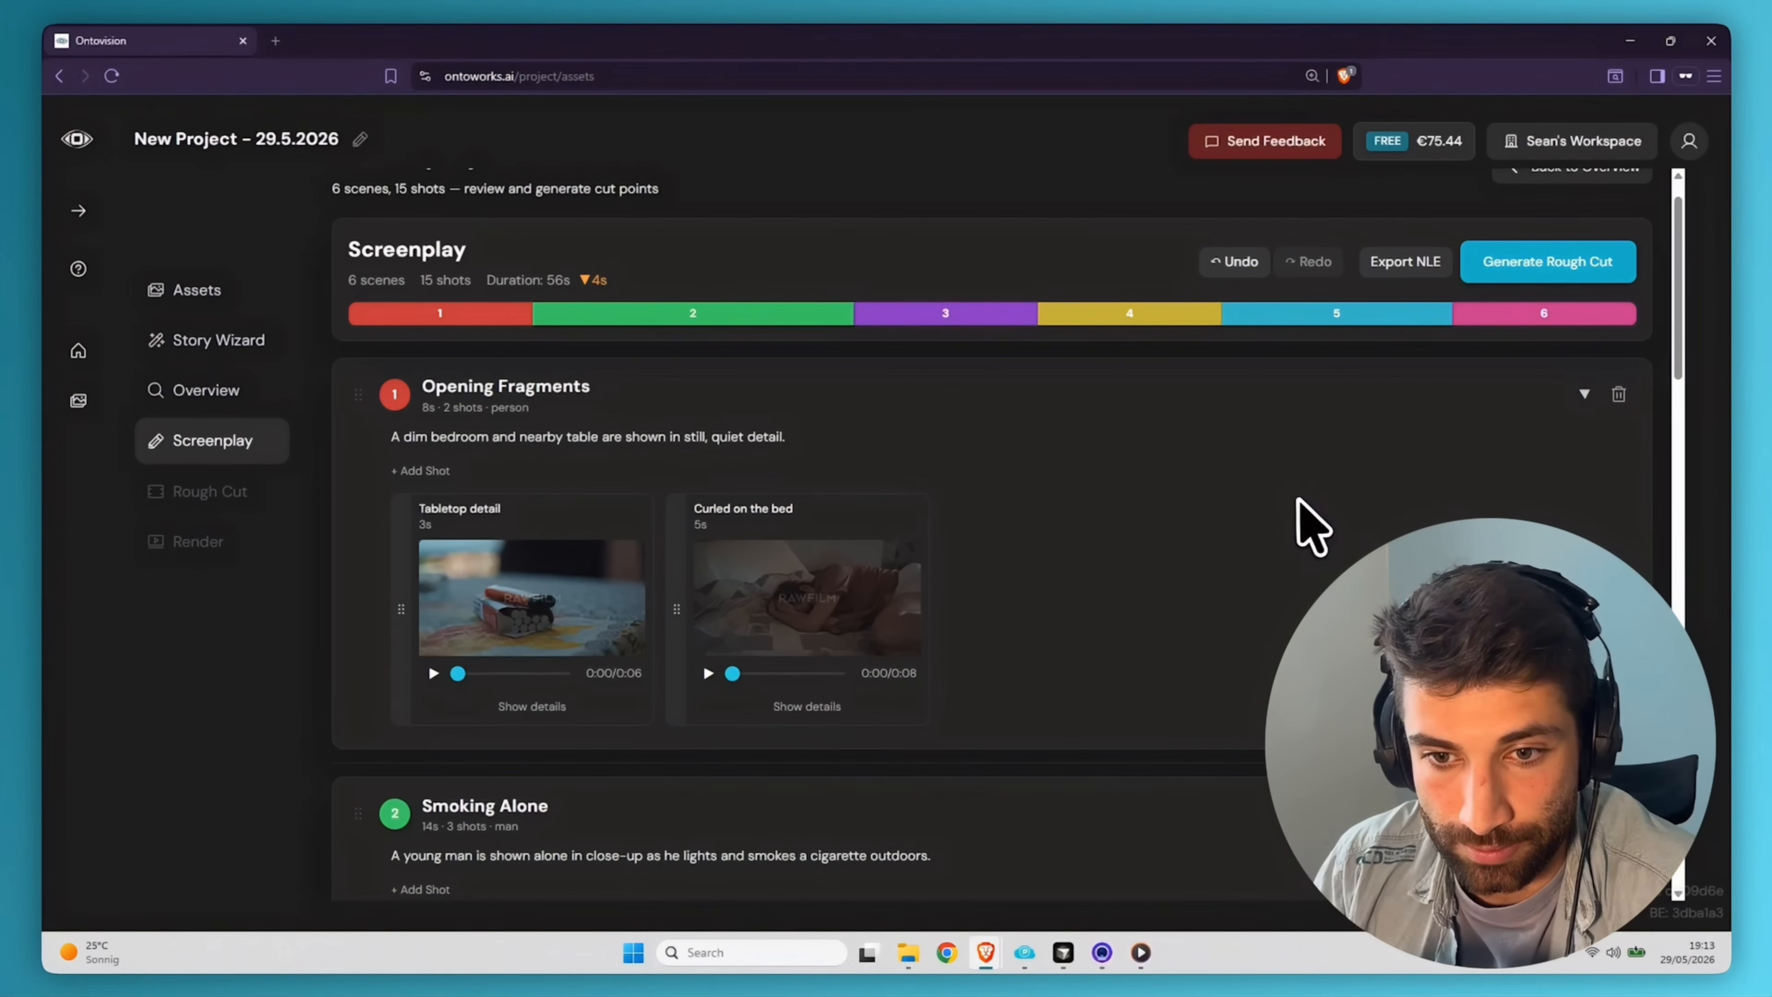
{"action": "left_click", "coordinate": [421, 470]}
{"action": "scroll", "coordinate": [1005, 628], "scroll_direction": "down", "scroll_amount": 5}
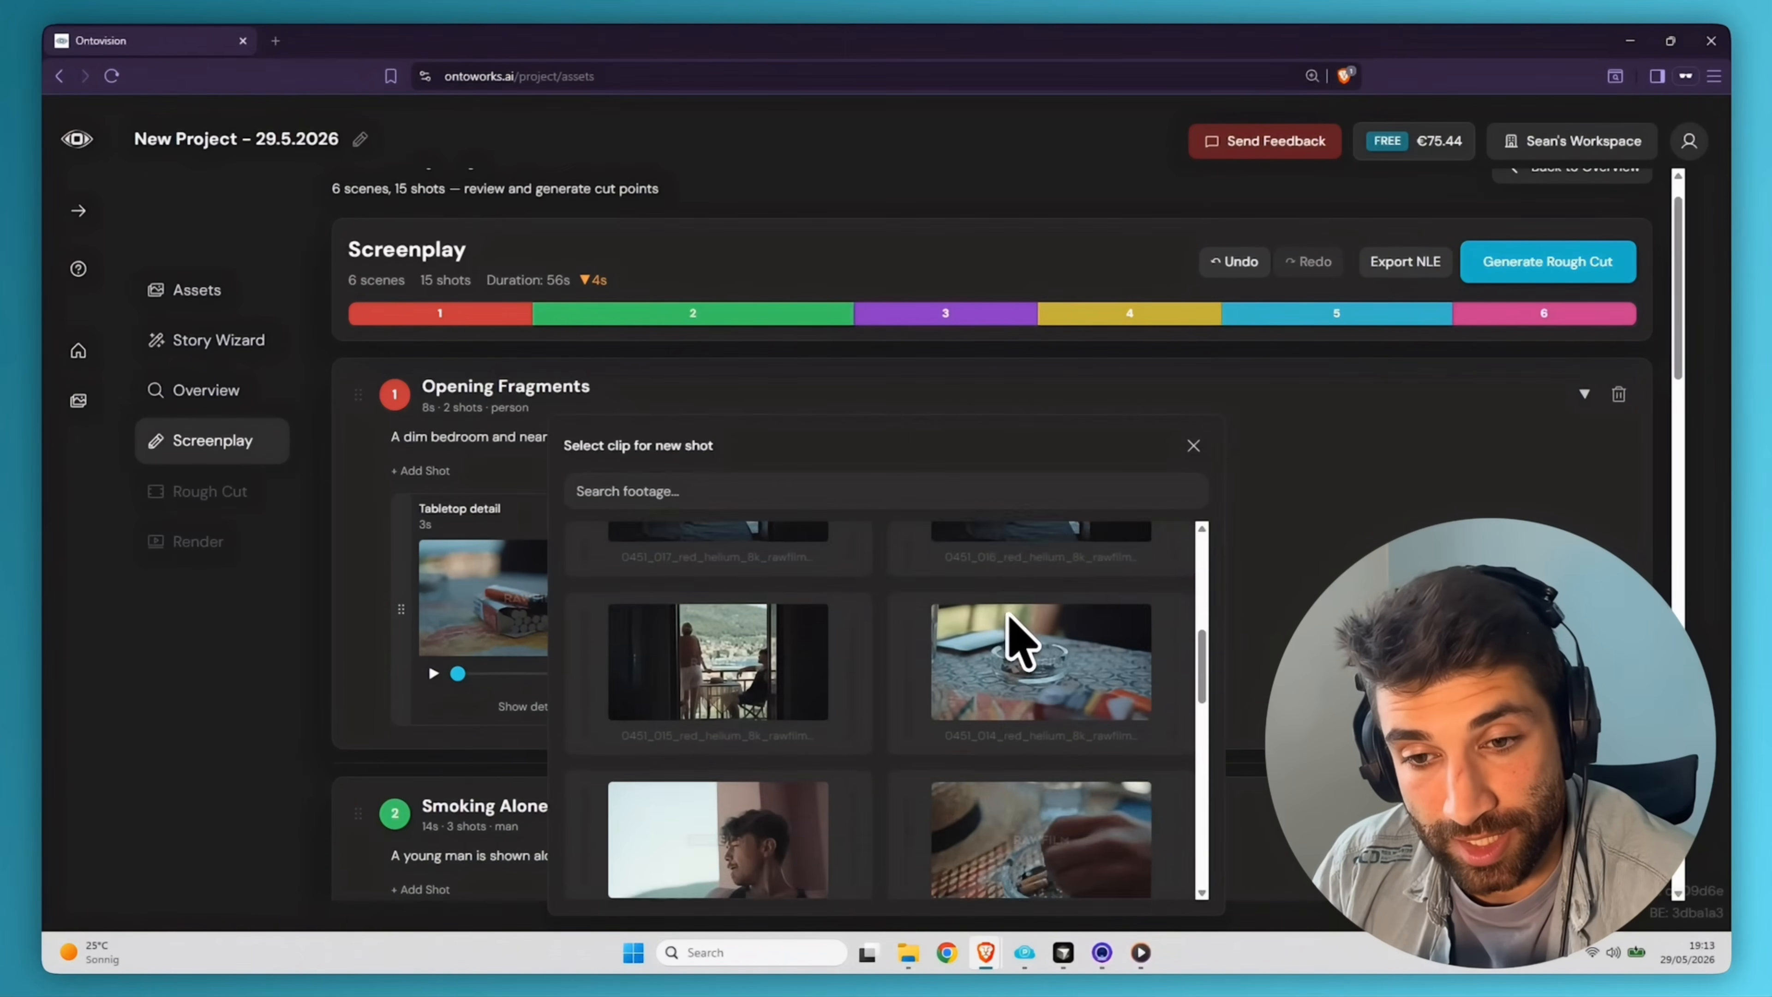
{"action": "left_click", "coordinate": [776, 633]}
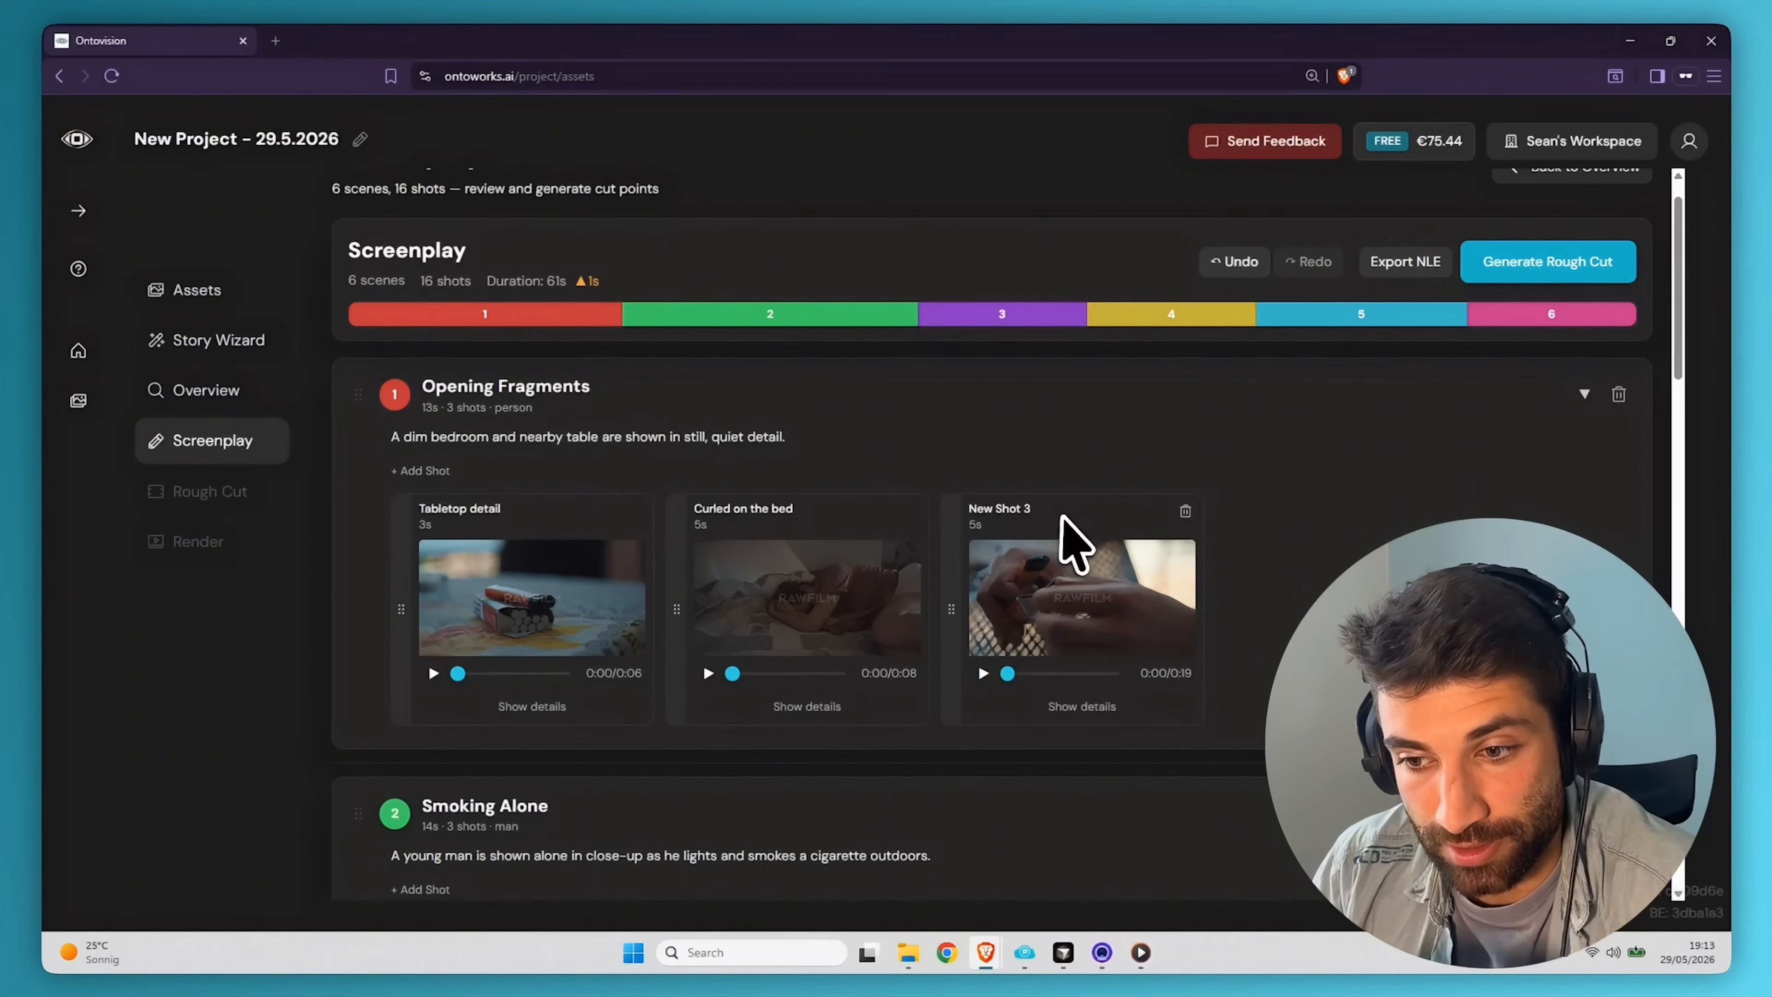
- Start deleting the Opening Fragments scene and cancel the deletion
{"action": "left_click", "coordinate": [1620, 394]}
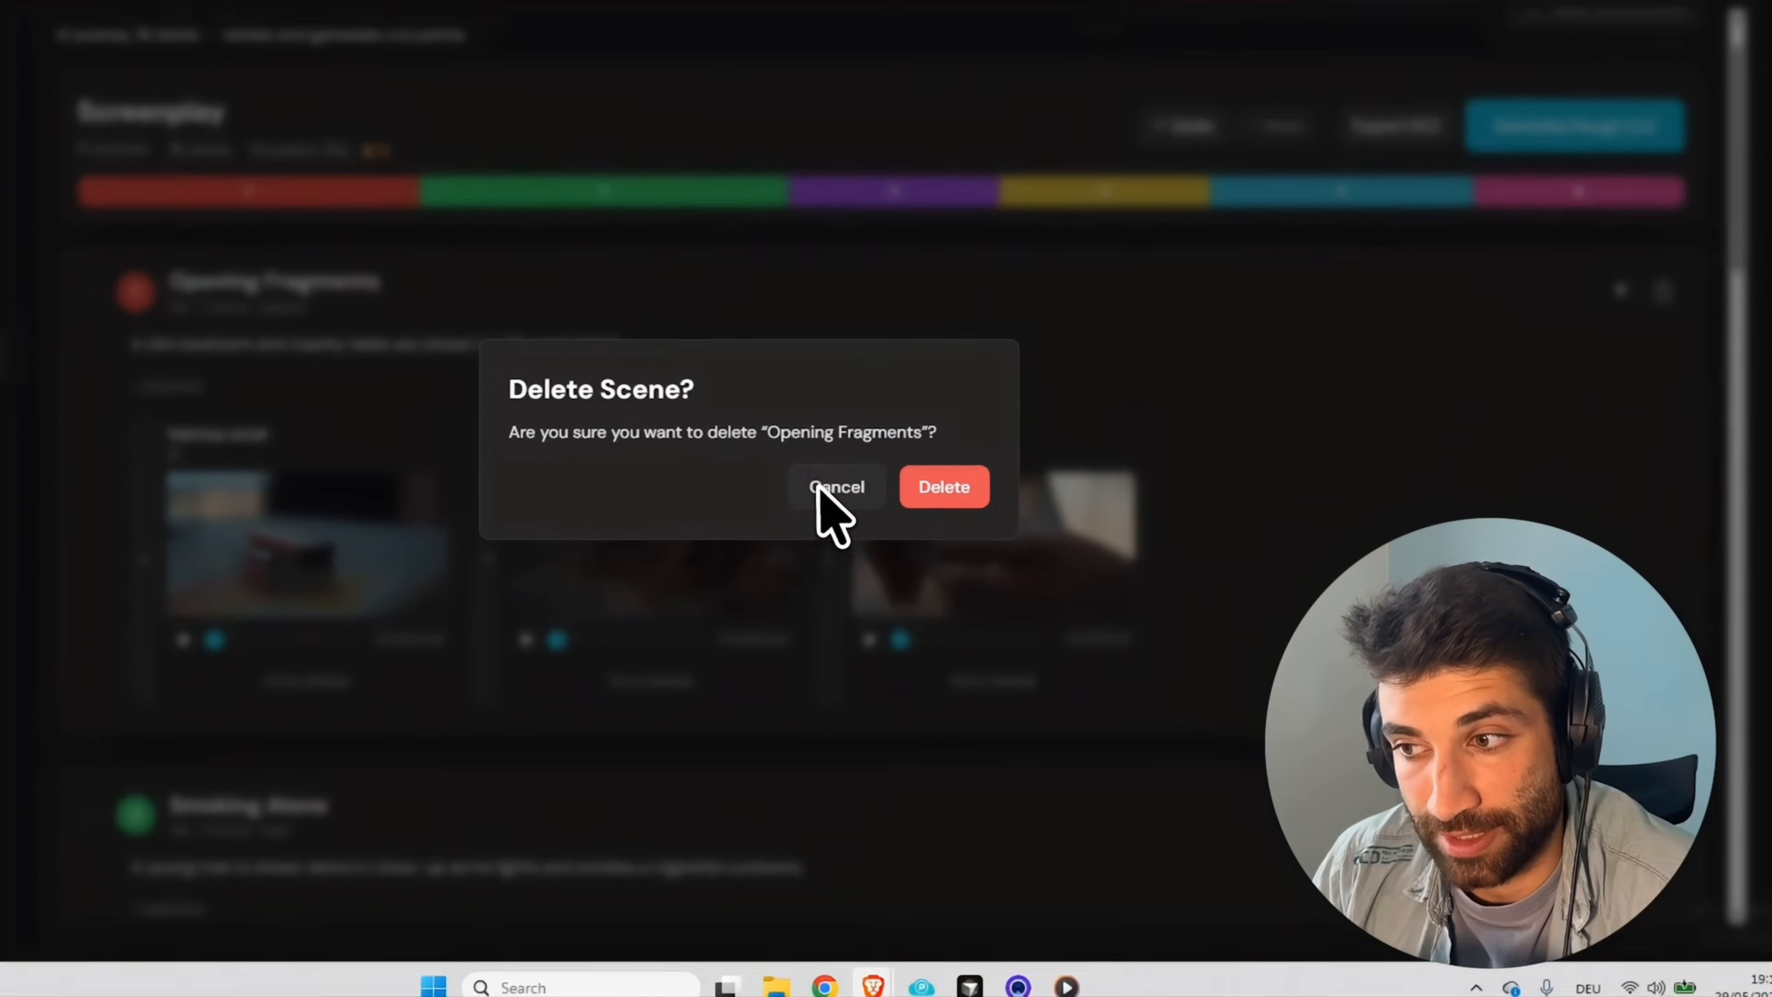
{"action": "left_click", "coordinate": [935, 555]}
- Add an empty scene at the end of the screenplay and delete it again
{"action": "scroll", "coordinate": [1061, 558], "scroll_direction": "down", "scroll_amount": 10}
{"action": "scroll", "coordinate": [907, 628], "scroll_direction": "down", "scroll_amount": 10}
{"action": "left_click", "coordinate": [862, 855]}
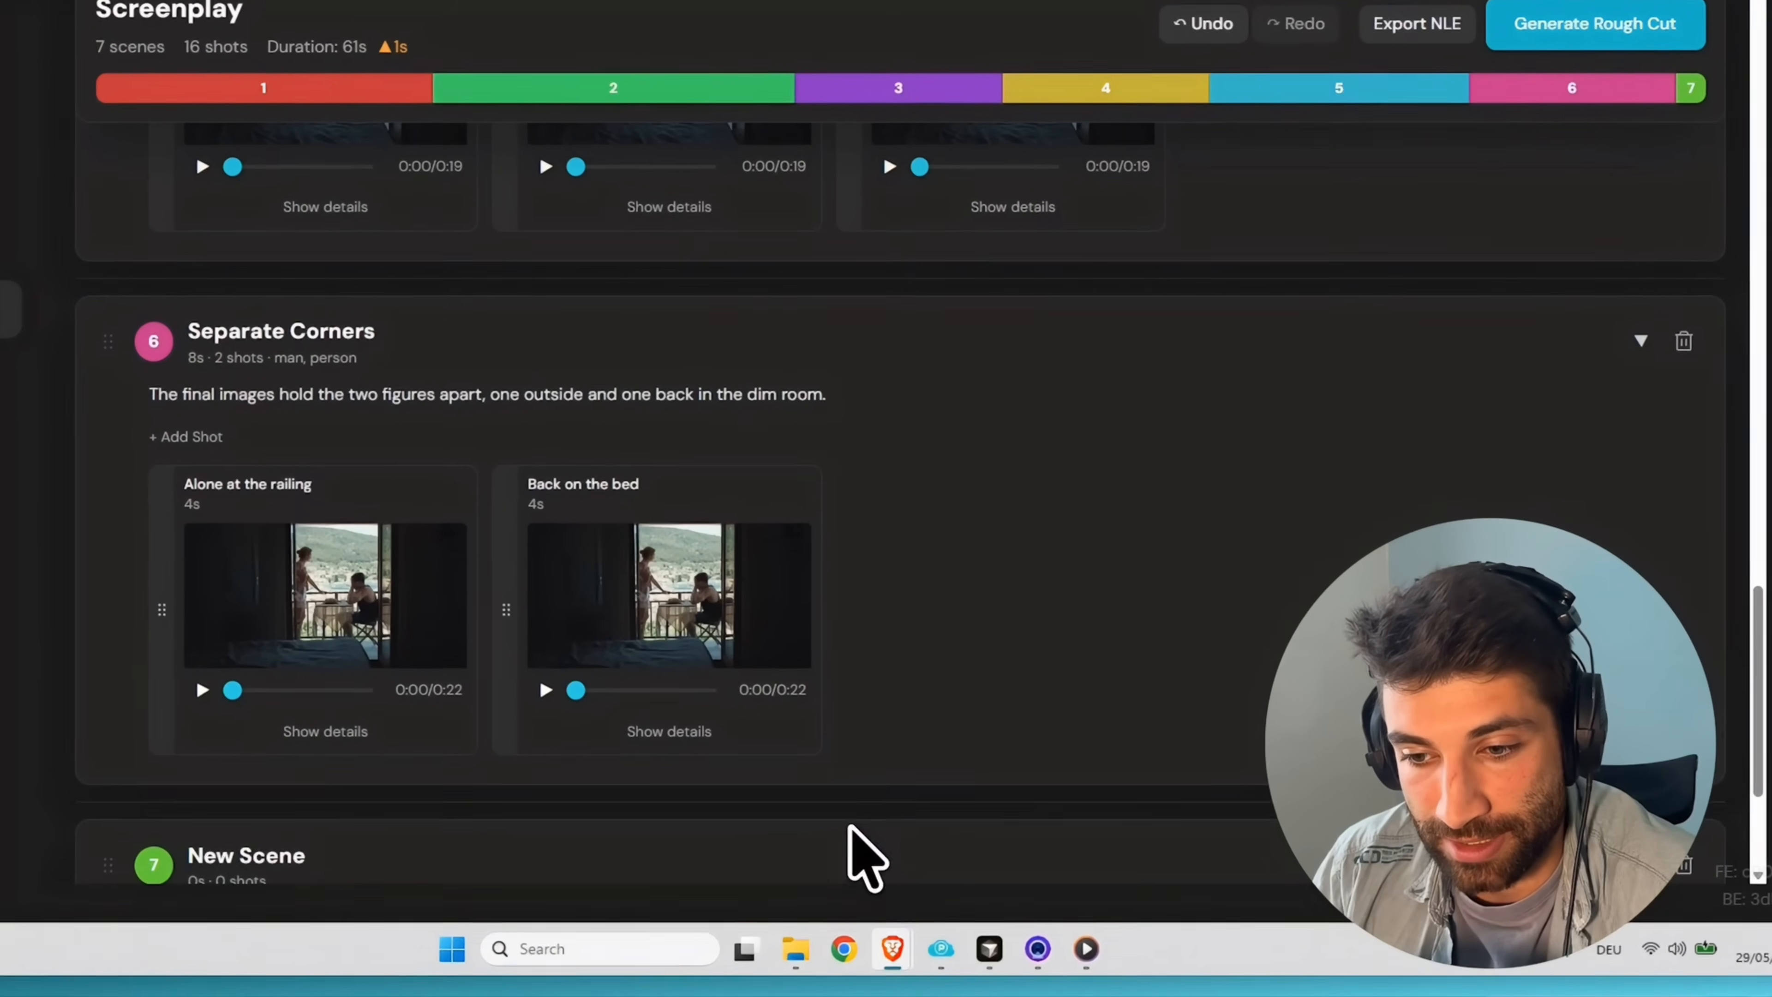
{"action": "scroll", "coordinate": [866, 802], "scroll_direction": "down", "scroll_amount": 4}
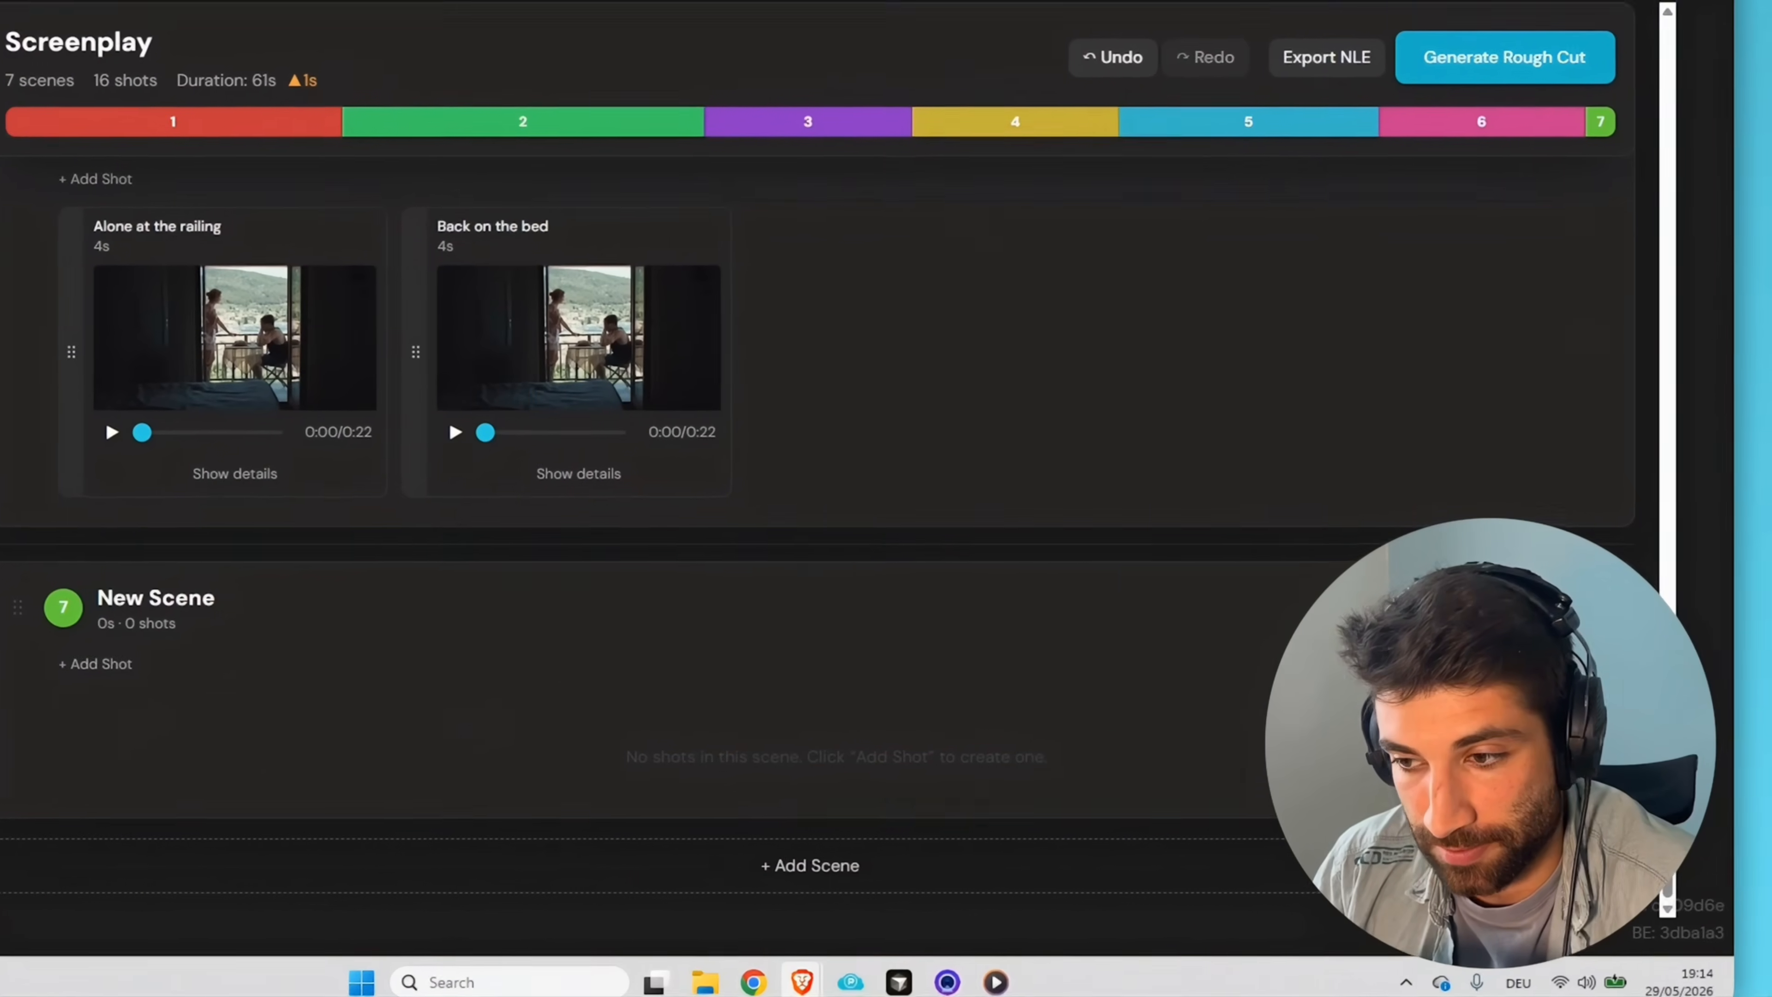
{"action": "left_click", "coordinate": [1660, 580]}
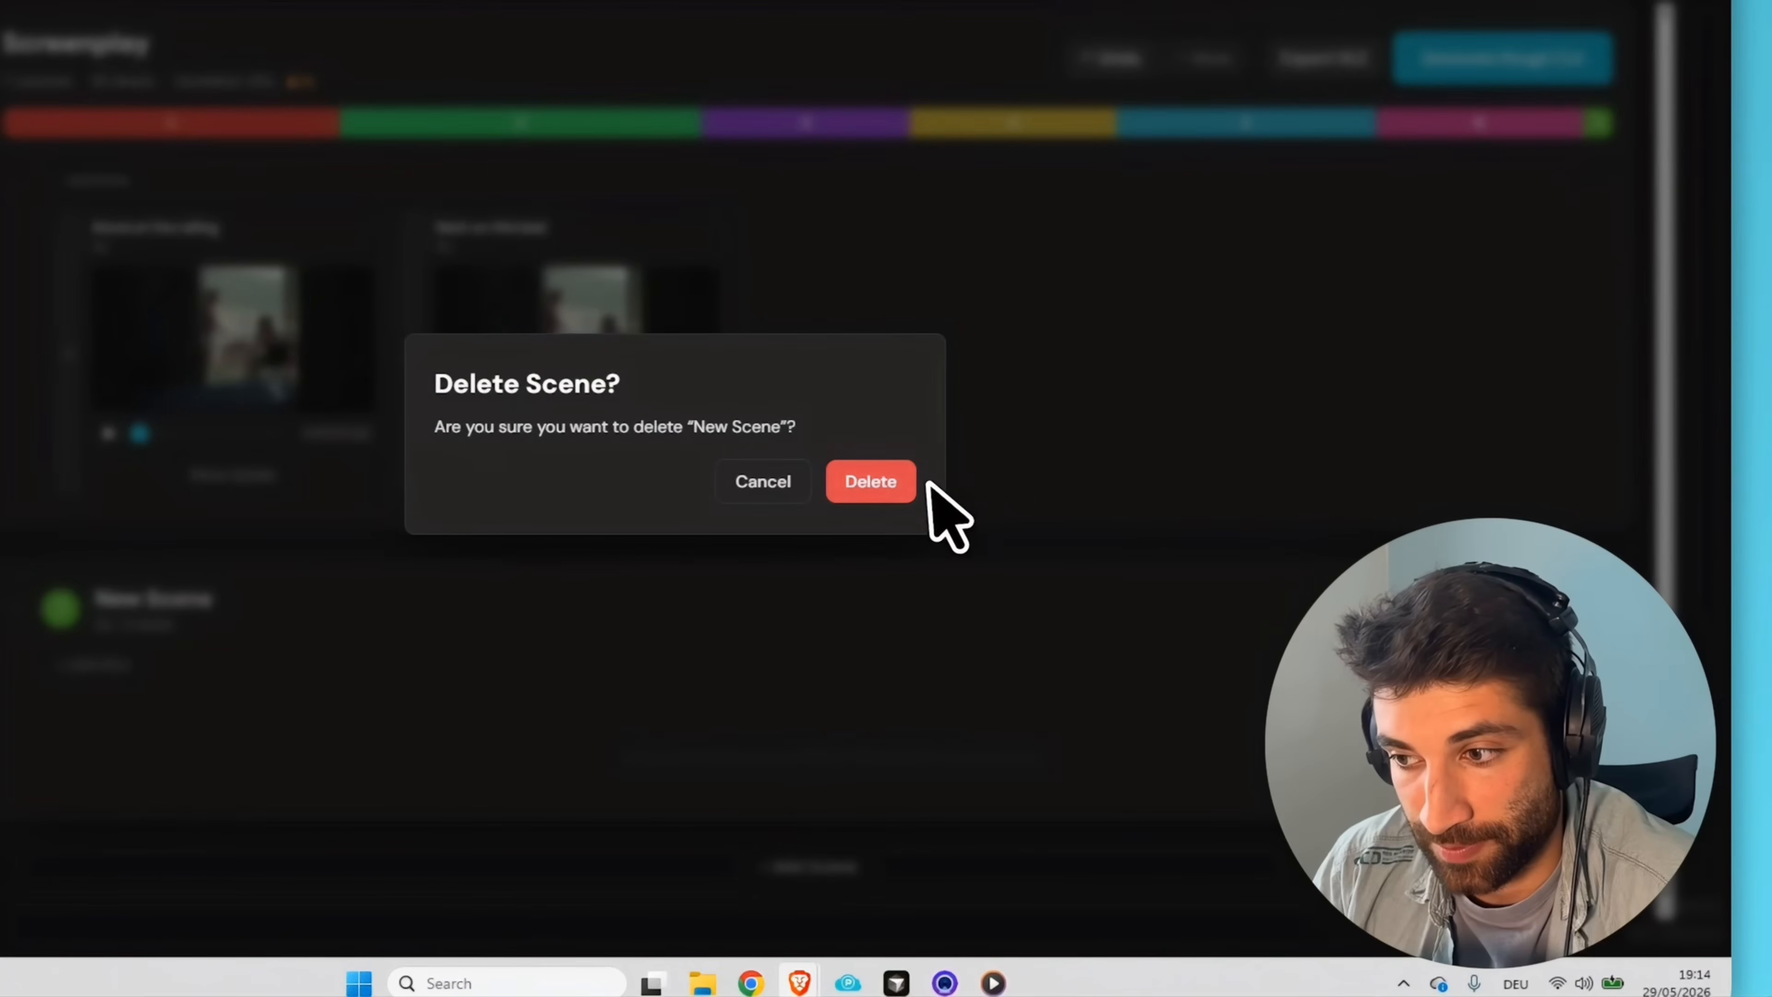
{"action": "left_click", "coordinate": [925, 455]}
- Start exporting the screenplay as FCP 7 XML and cancel saving the file
{"action": "scroll", "coordinate": [1072, 498], "scroll_direction": "up", "scroll_amount": 20}
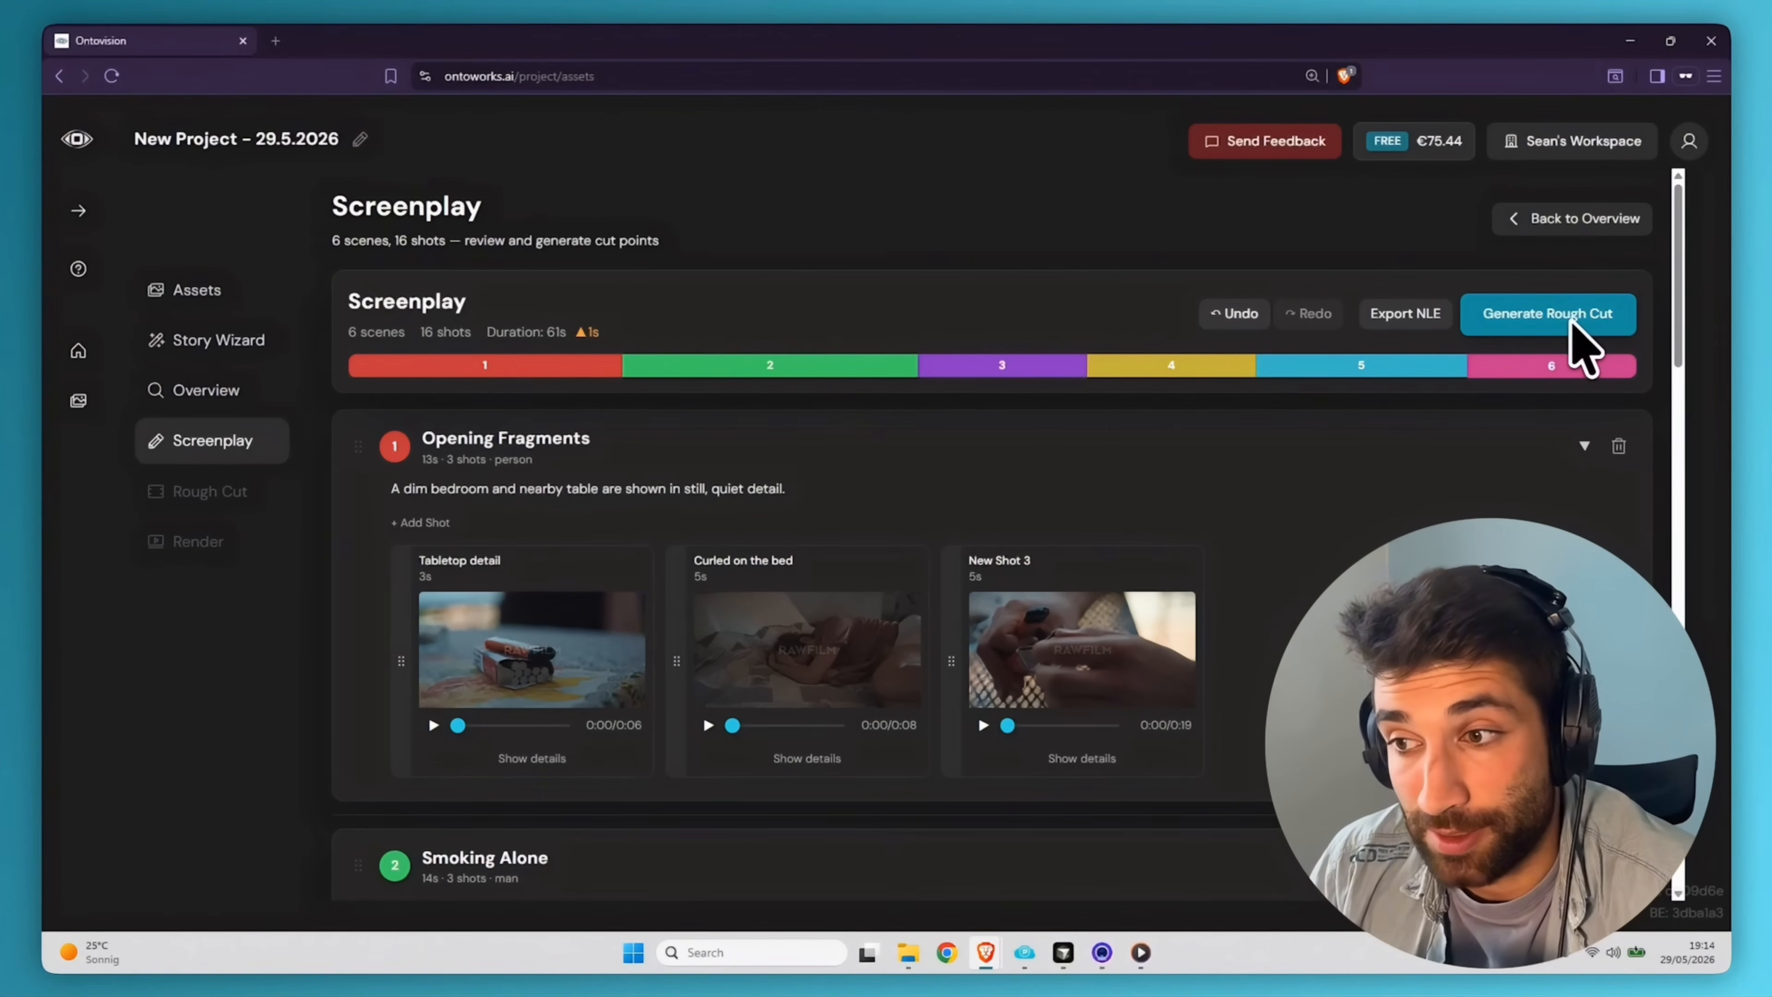
{"action": "left_click", "coordinate": [1409, 316]}
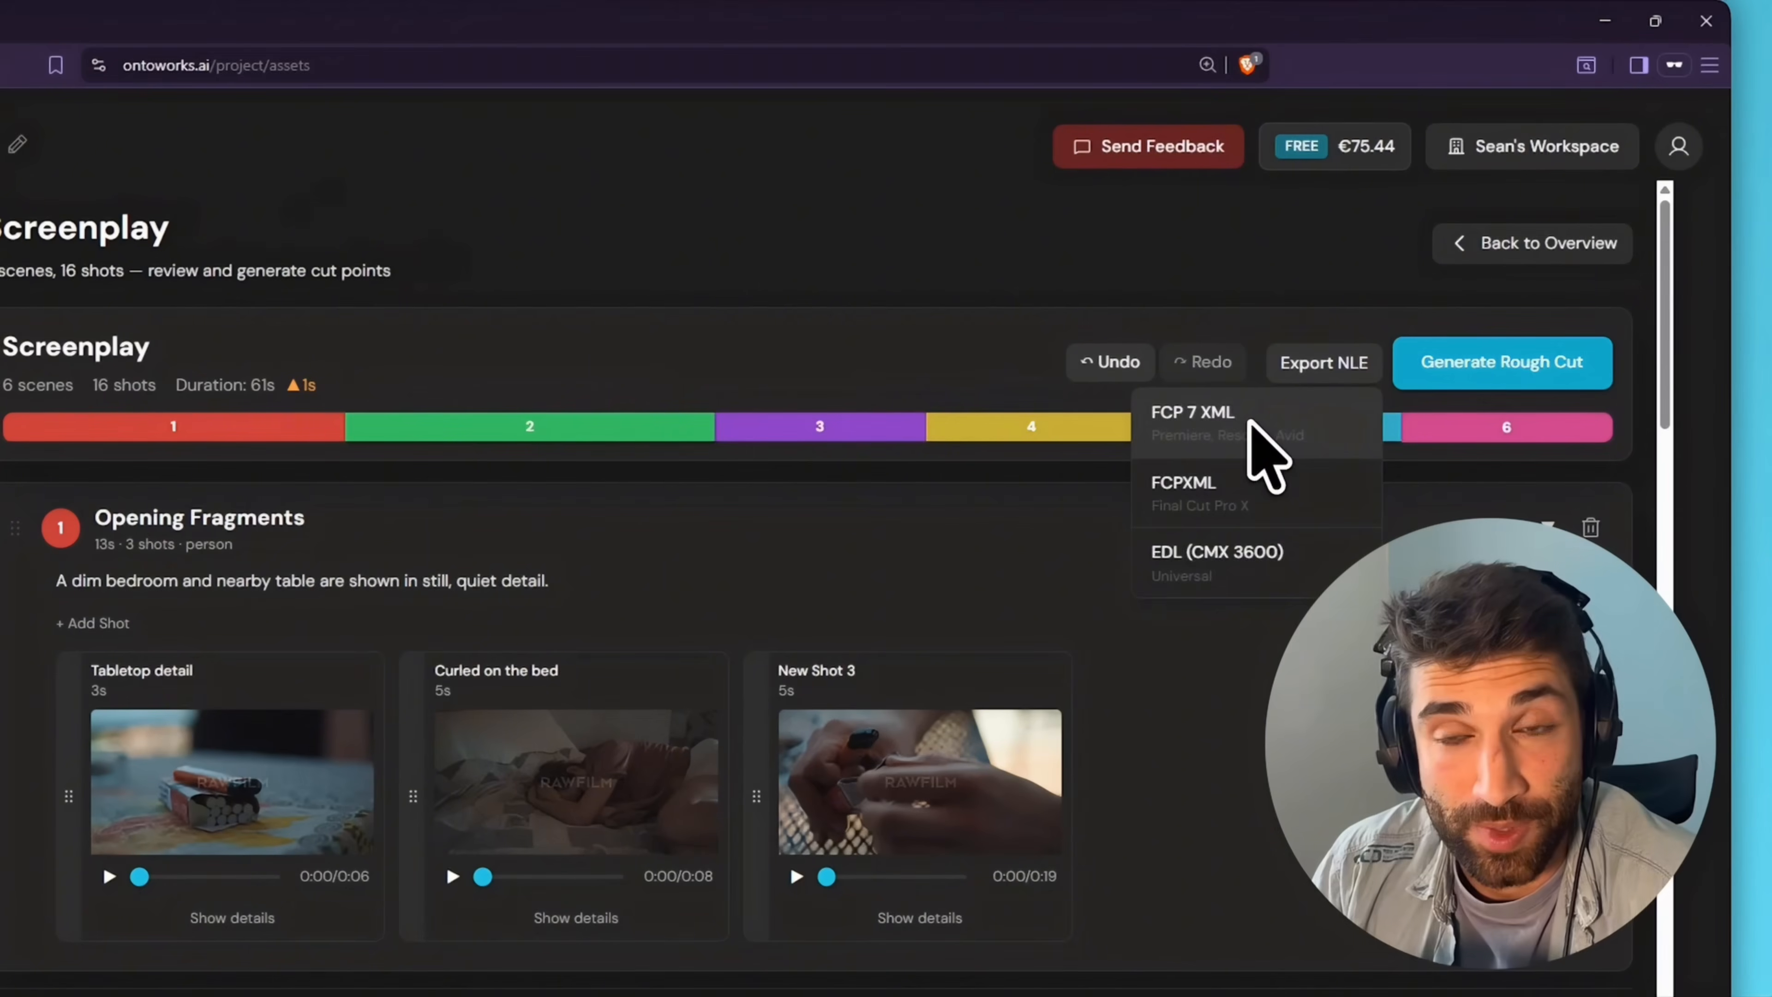
{"action": "left_click", "coordinate": [1248, 422]}
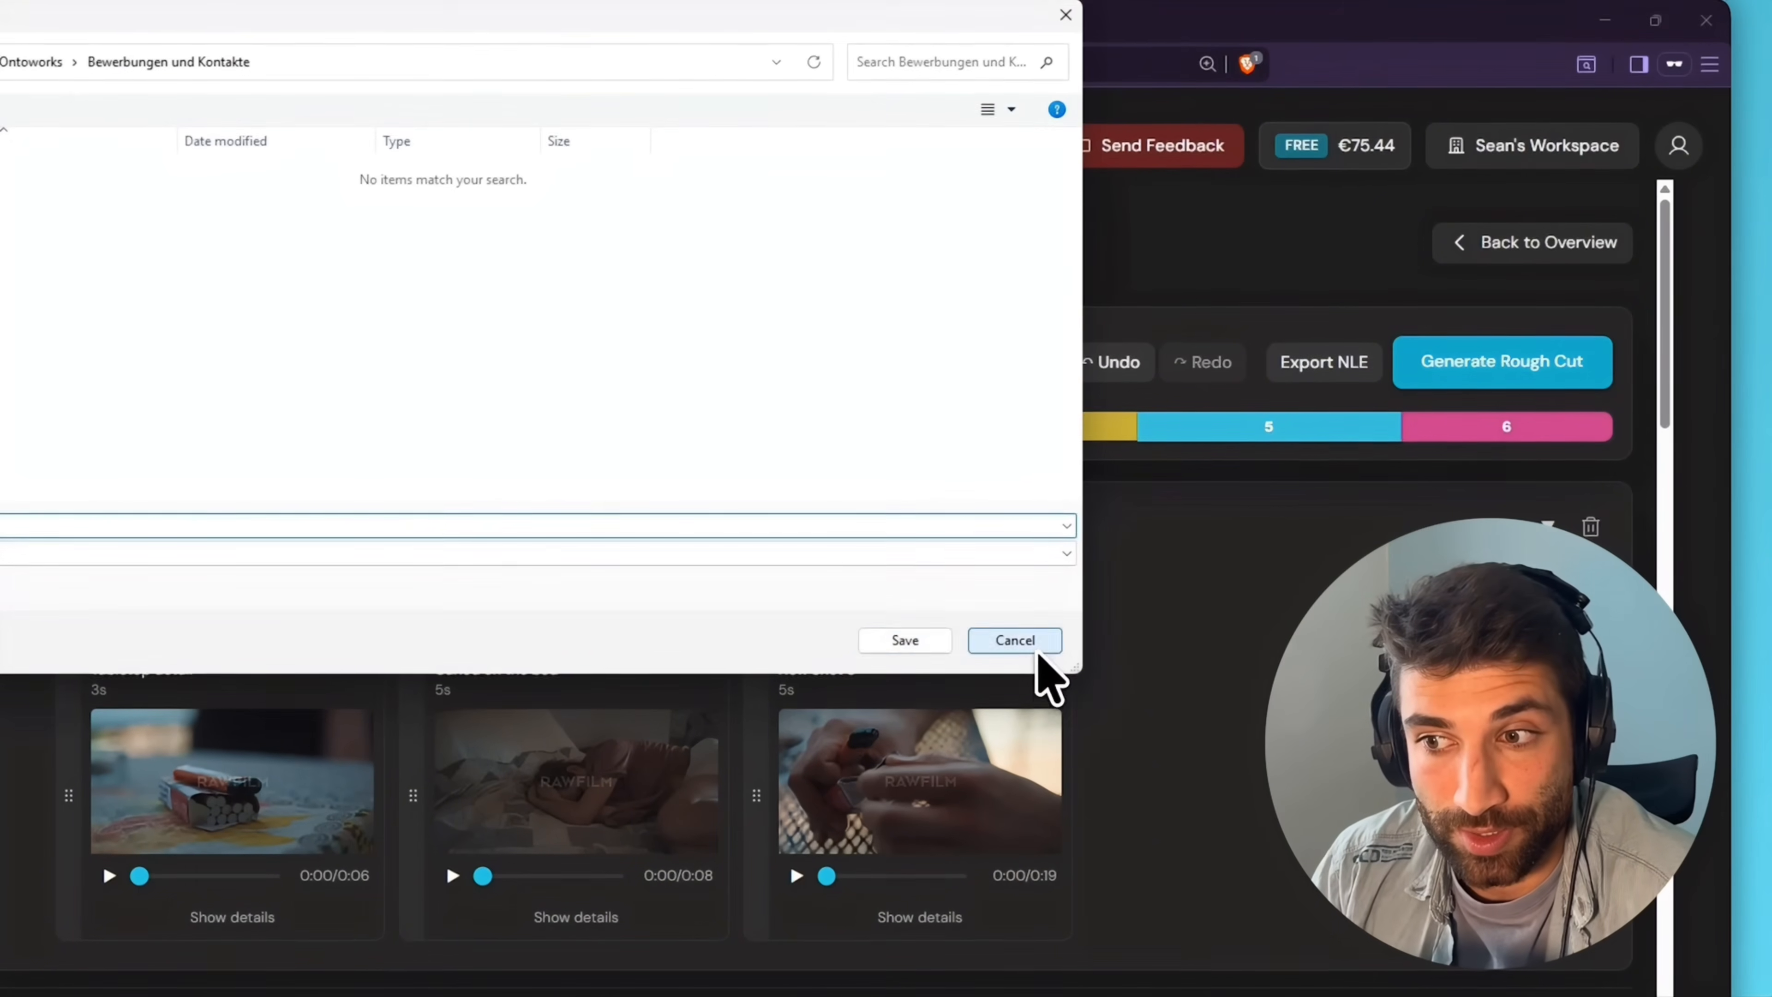
{"action": "left_click", "coordinate": [1032, 645]}
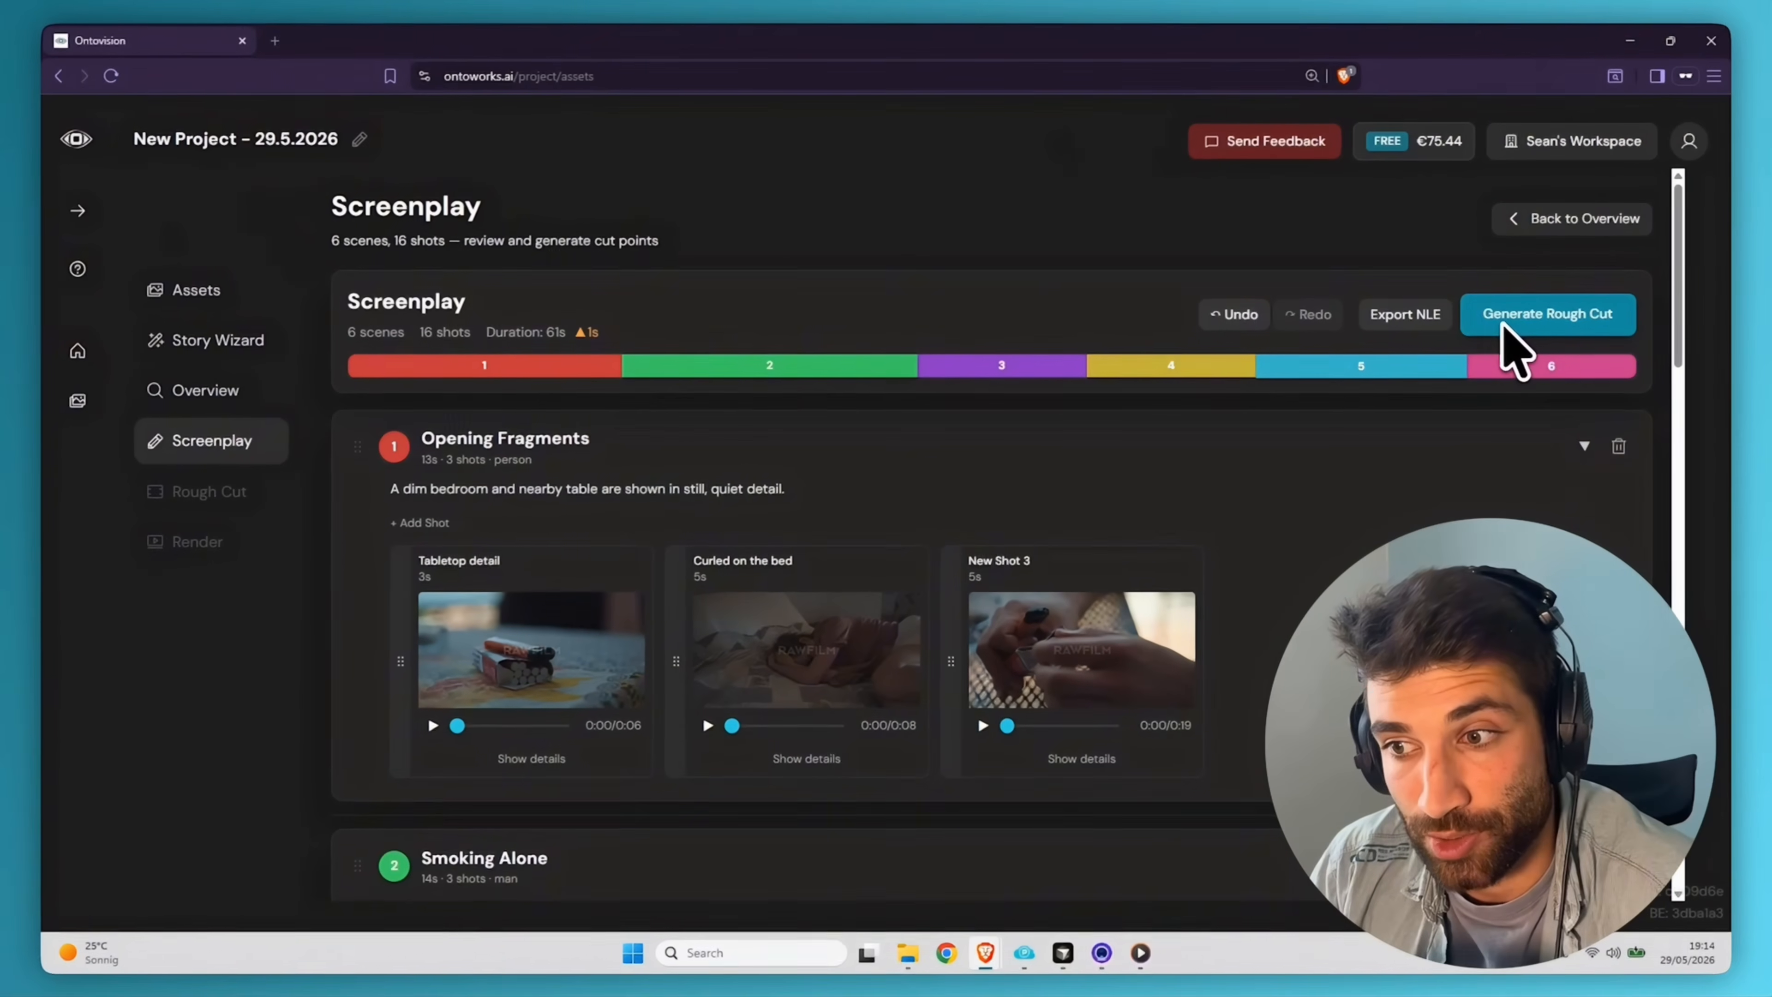
- View the screenplay's NLE export formats and generate the rough cut
{"action": "left_click", "coordinate": [1416, 318]}
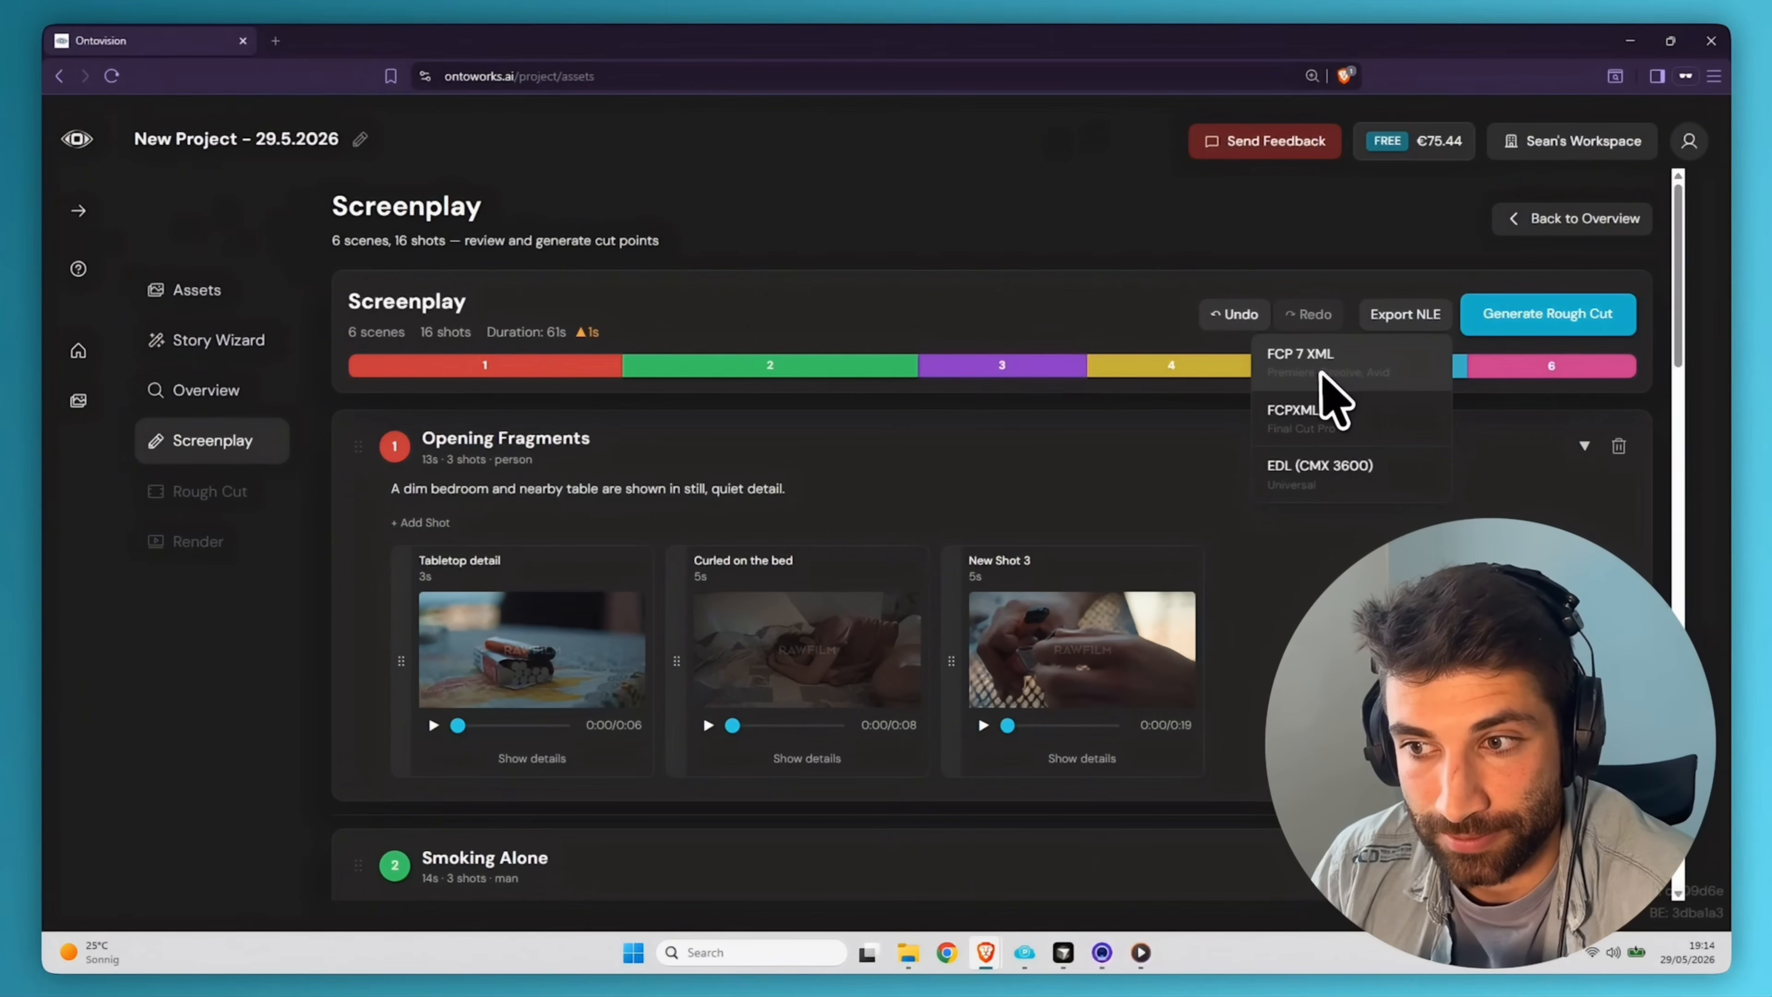
{"action": "left_click", "coordinate": [1419, 318]}
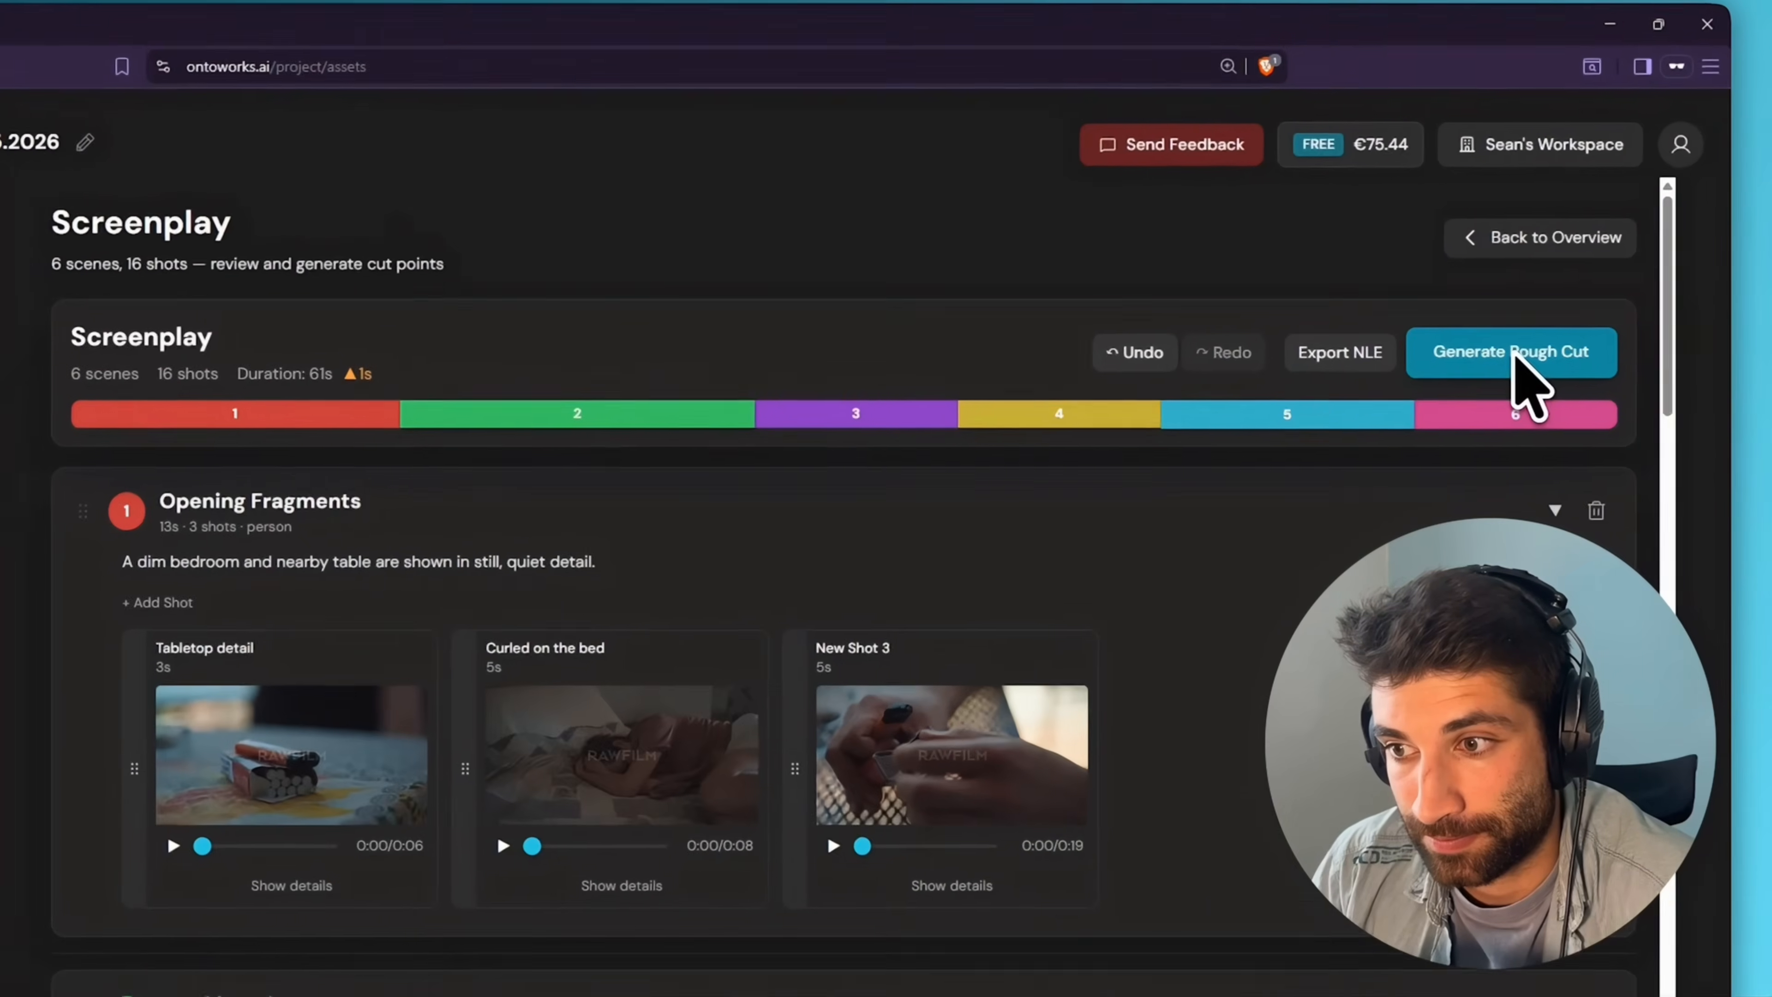
{"action": "left_click", "coordinate": [1552, 318]}
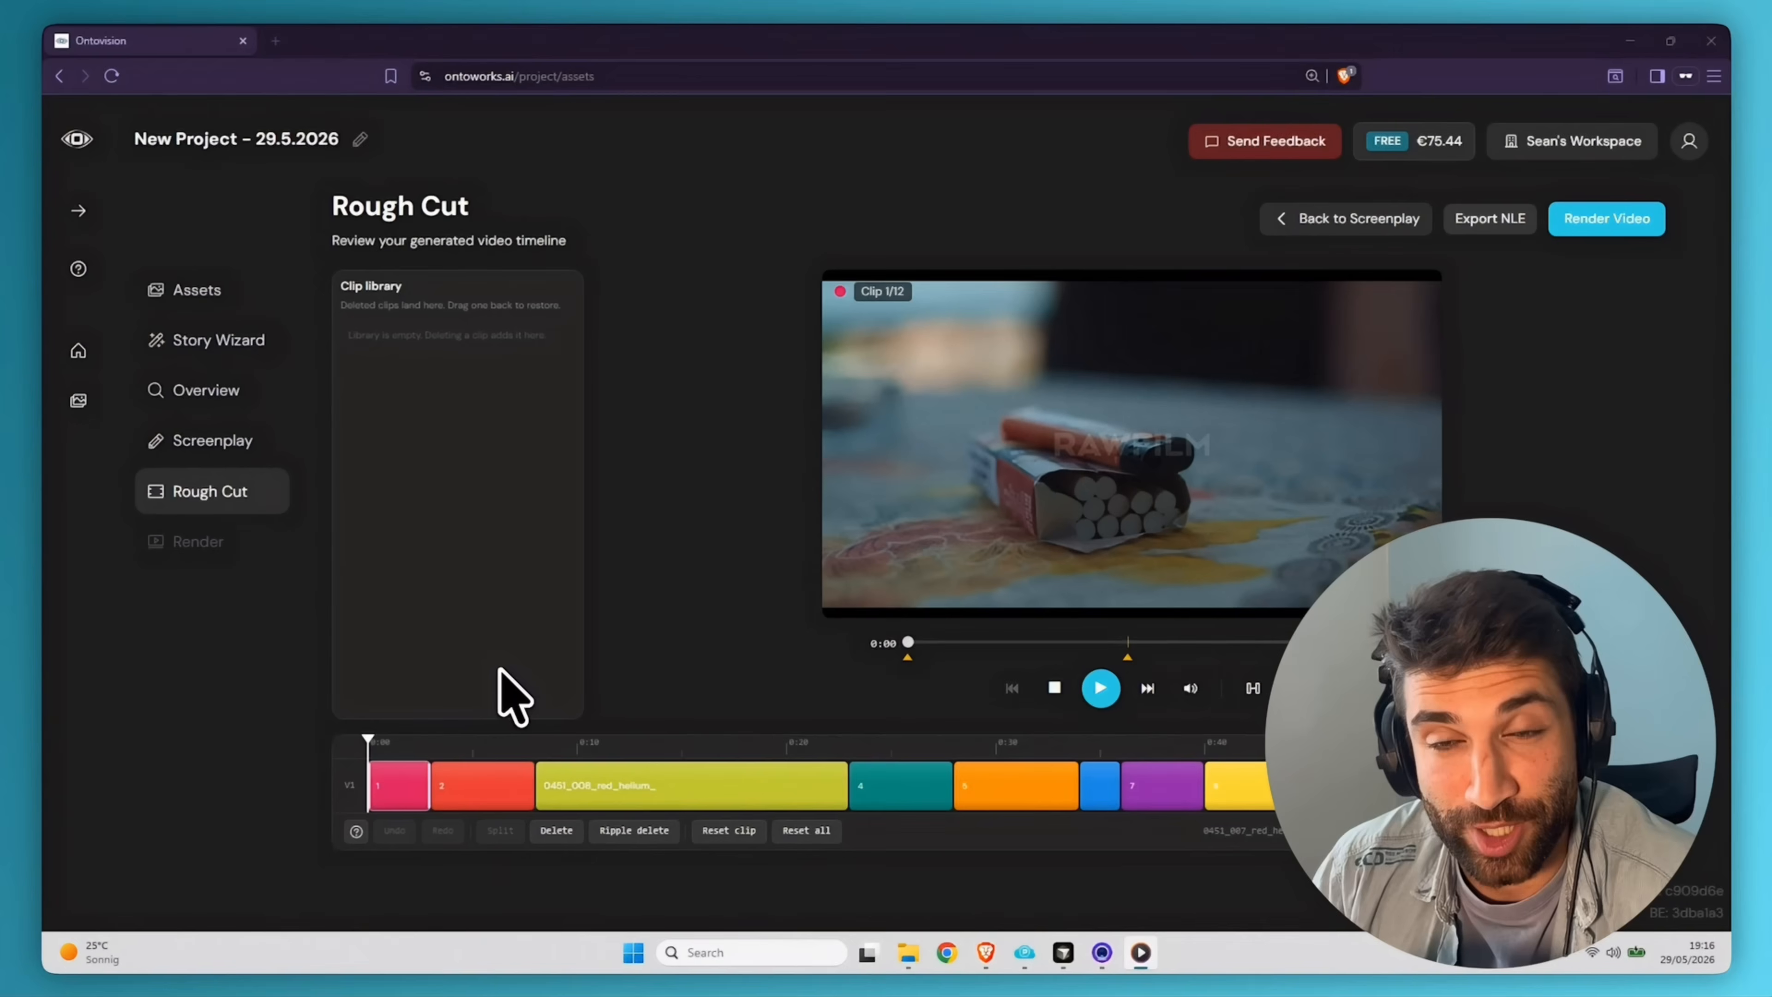
- Ripple delete the fourth clip from the rough cut timeline
{"action": "left_click", "coordinate": [931, 795]}
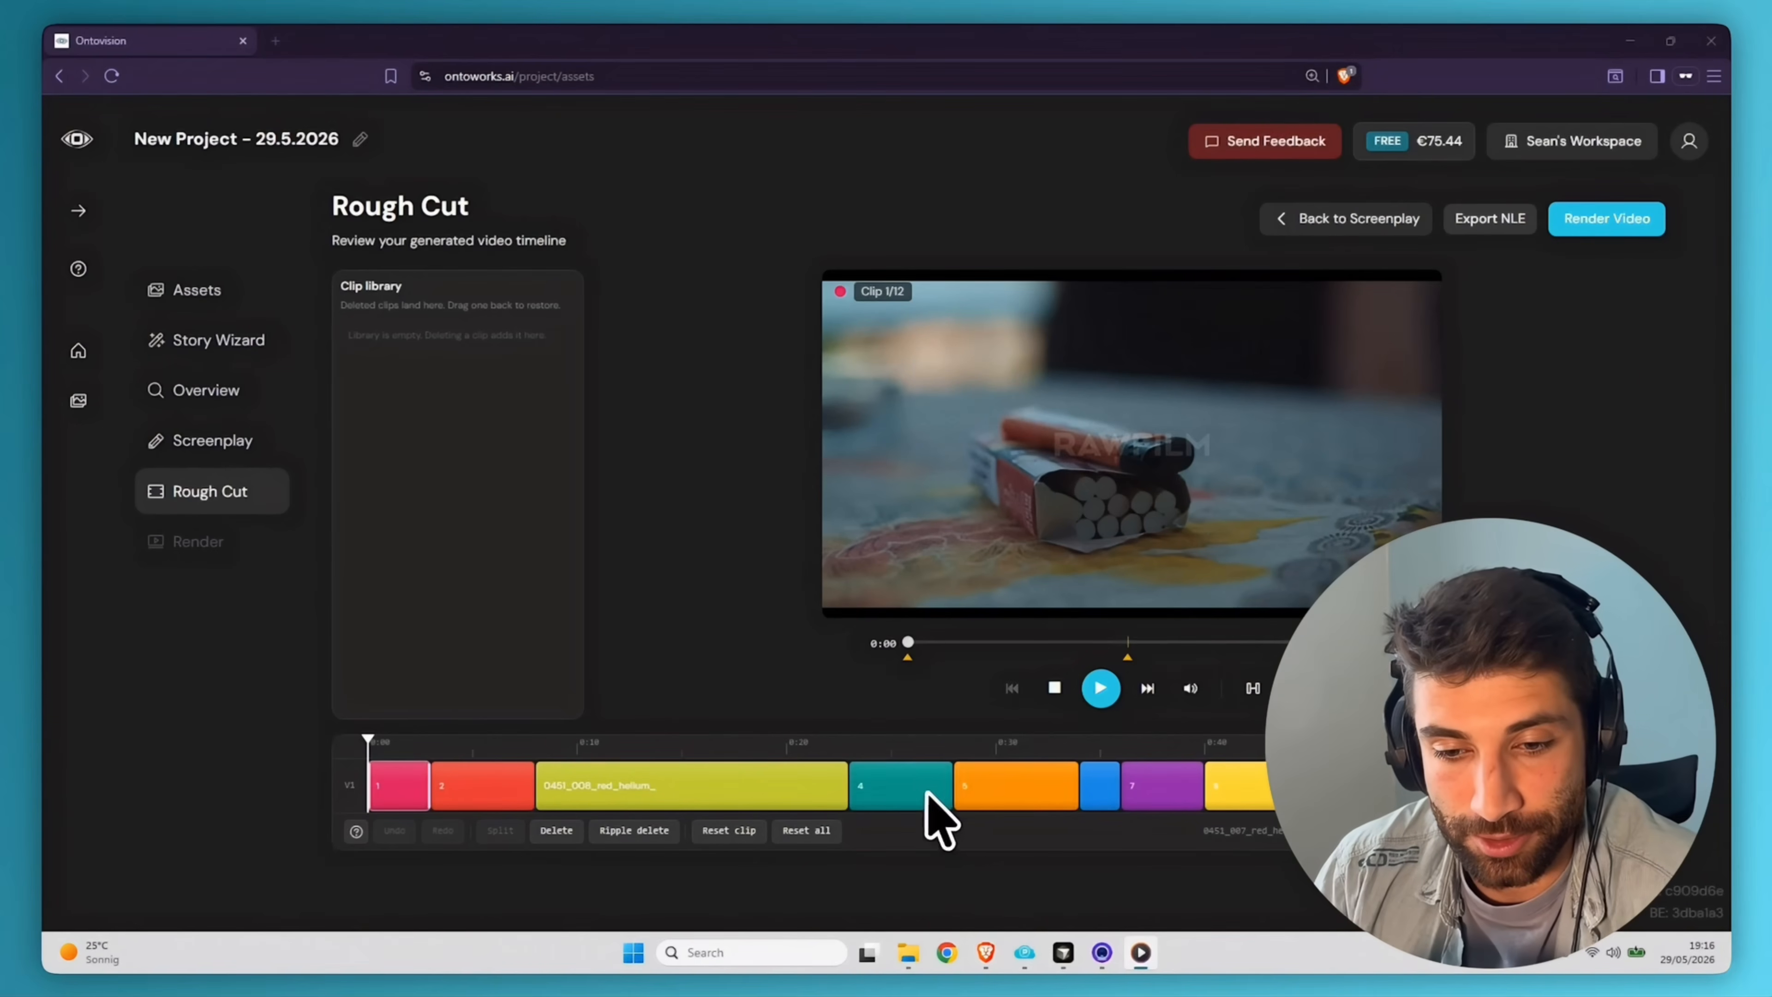
{"action": "left_click", "coordinate": [611, 830]}
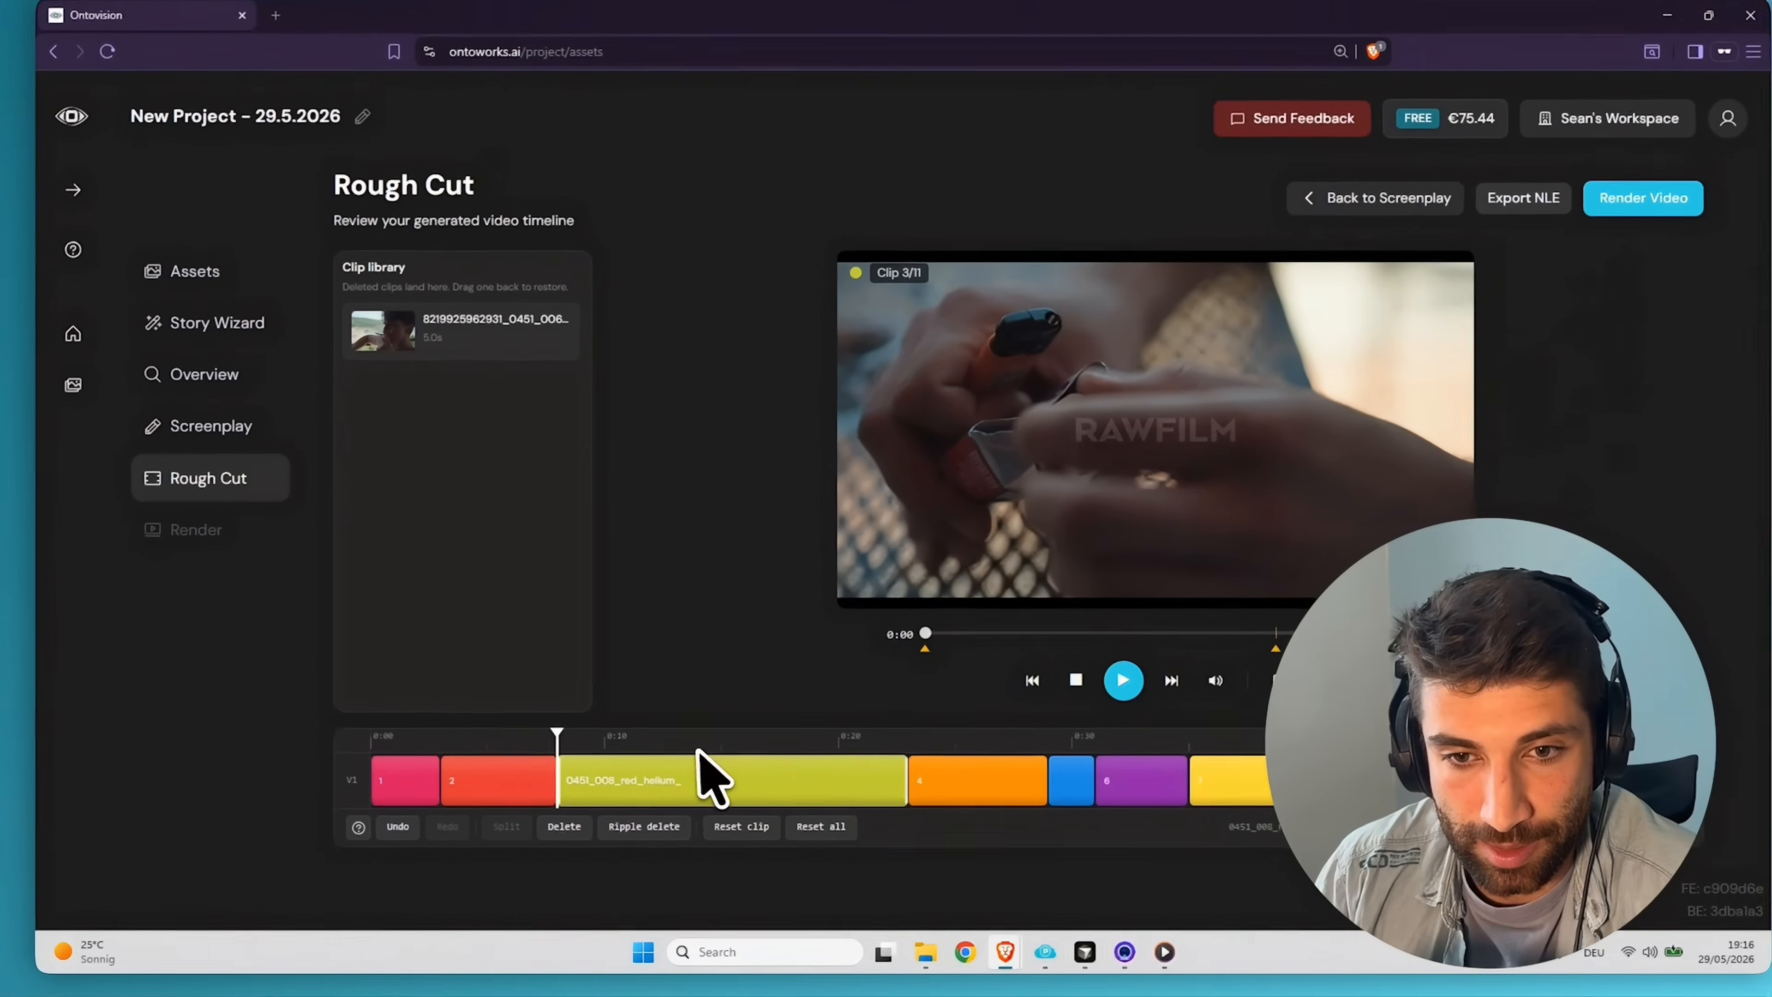
- Split the third clip about 5 seconds after its start and ripple delete the second part
{"action": "left_click_drag", "start_coordinate": [789, 700], "coordinate": [692, 732]}
{"action": "left_click", "coordinate": [513, 822]}
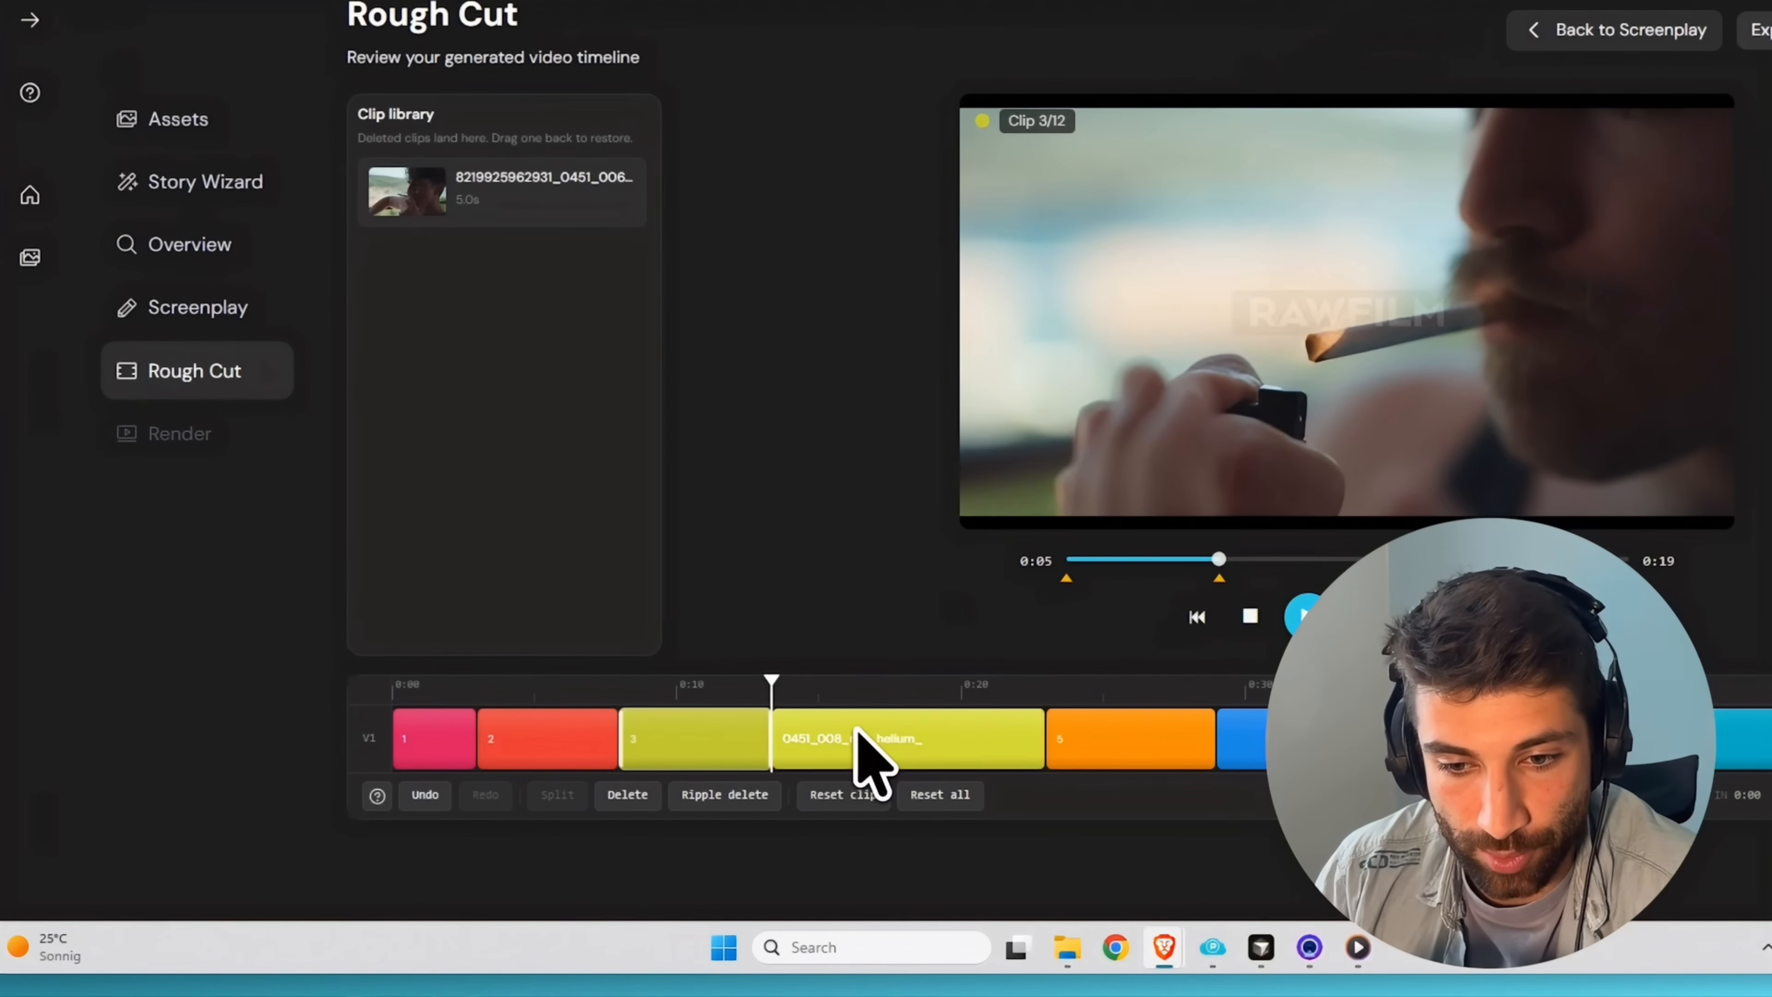
{"action": "left_click", "coordinate": [860, 732]}
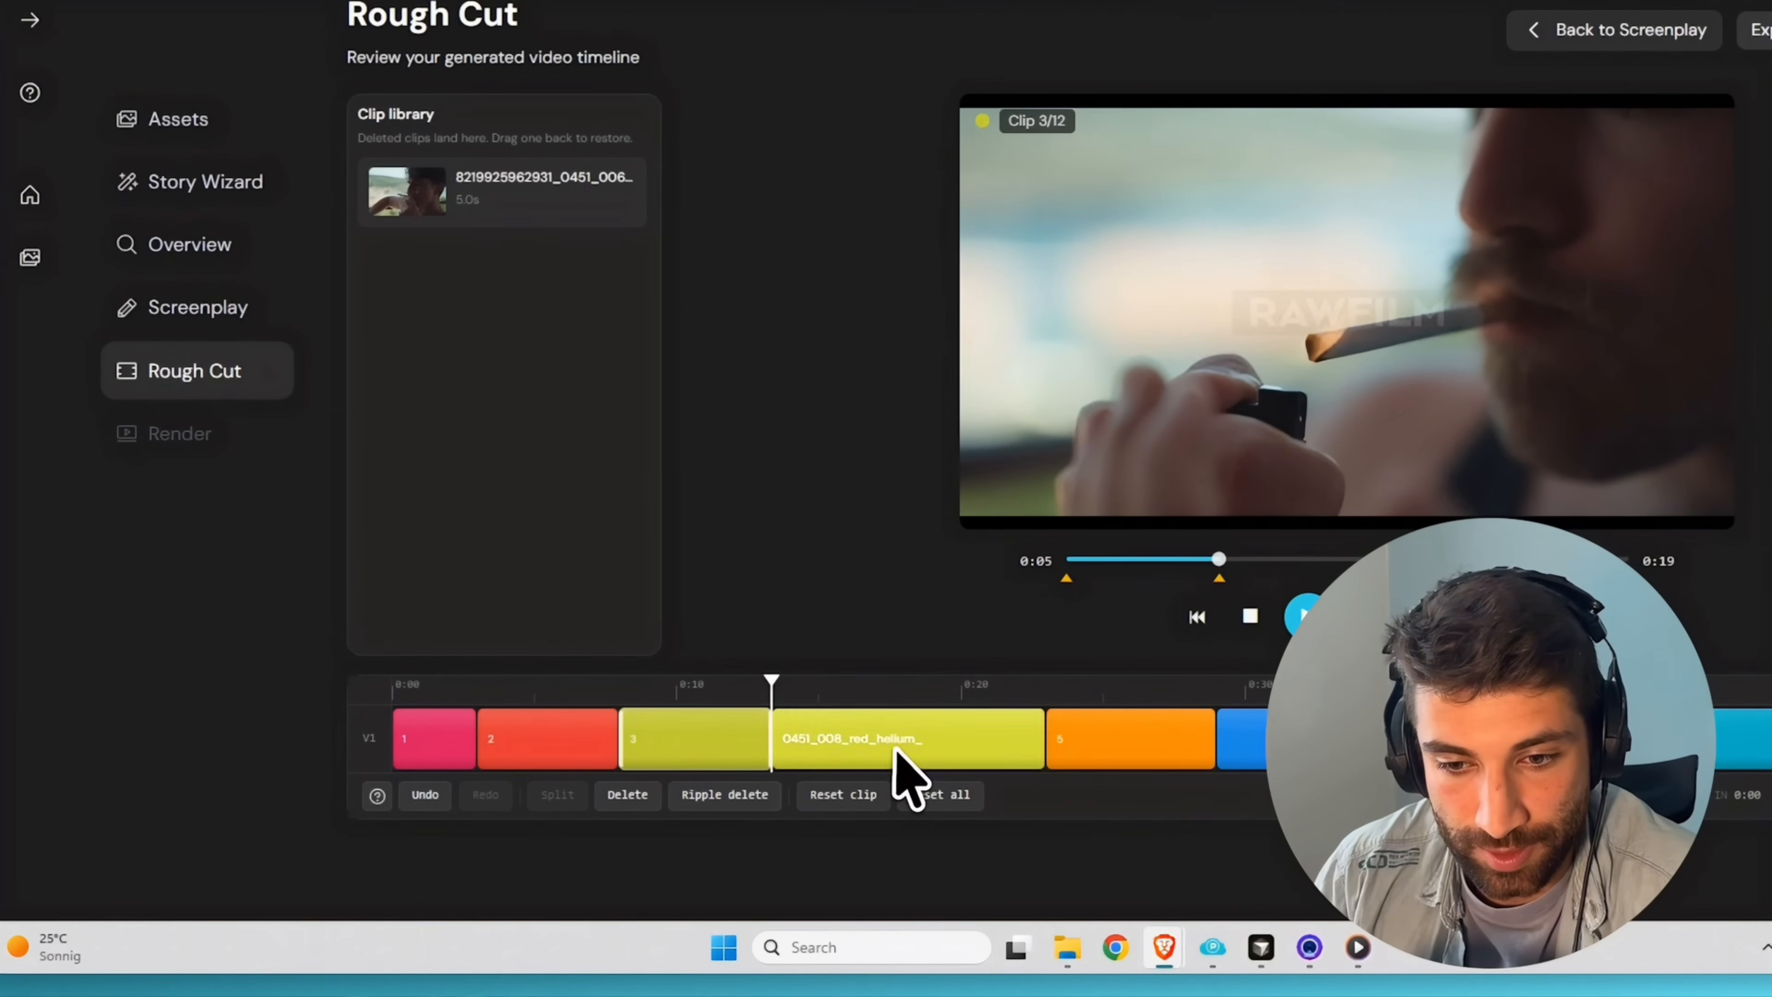
{"action": "left_click", "coordinate": [706, 795]}
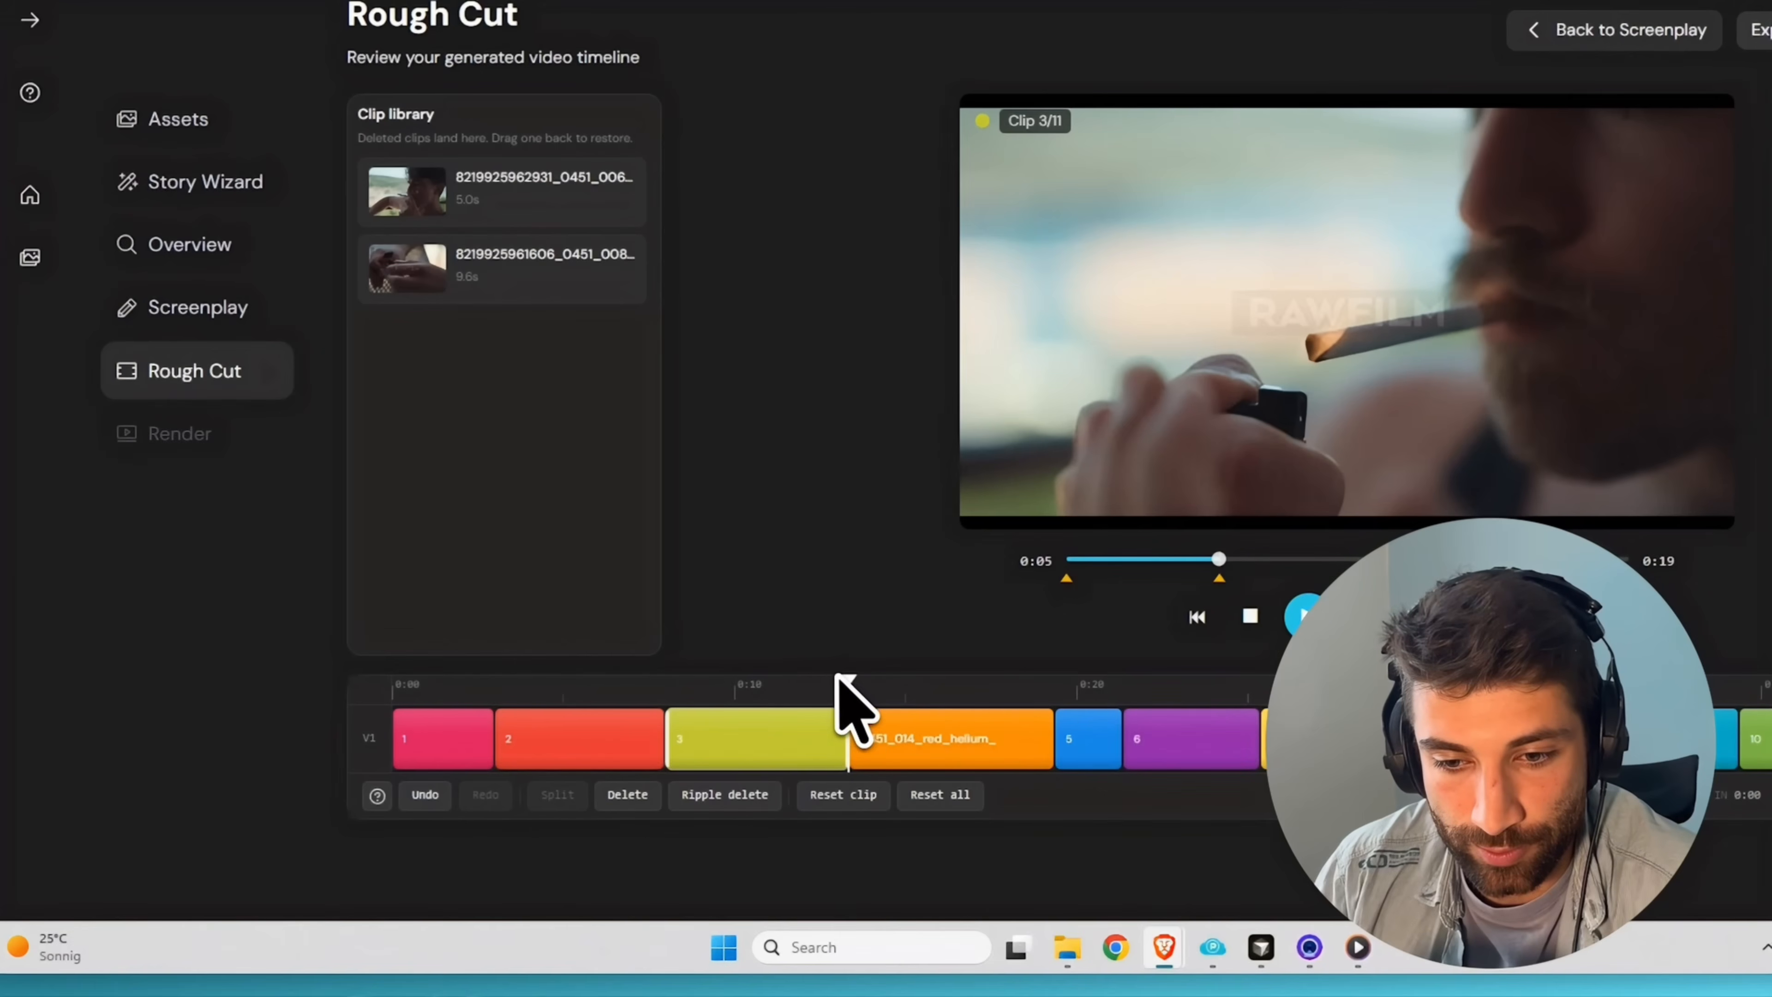
- Trim the end of the fourth clip slightly and ripple delete the gap before the fifth clip
{"action": "left_click_drag", "start_coordinate": [837, 675], "coordinate": [977, 679]}
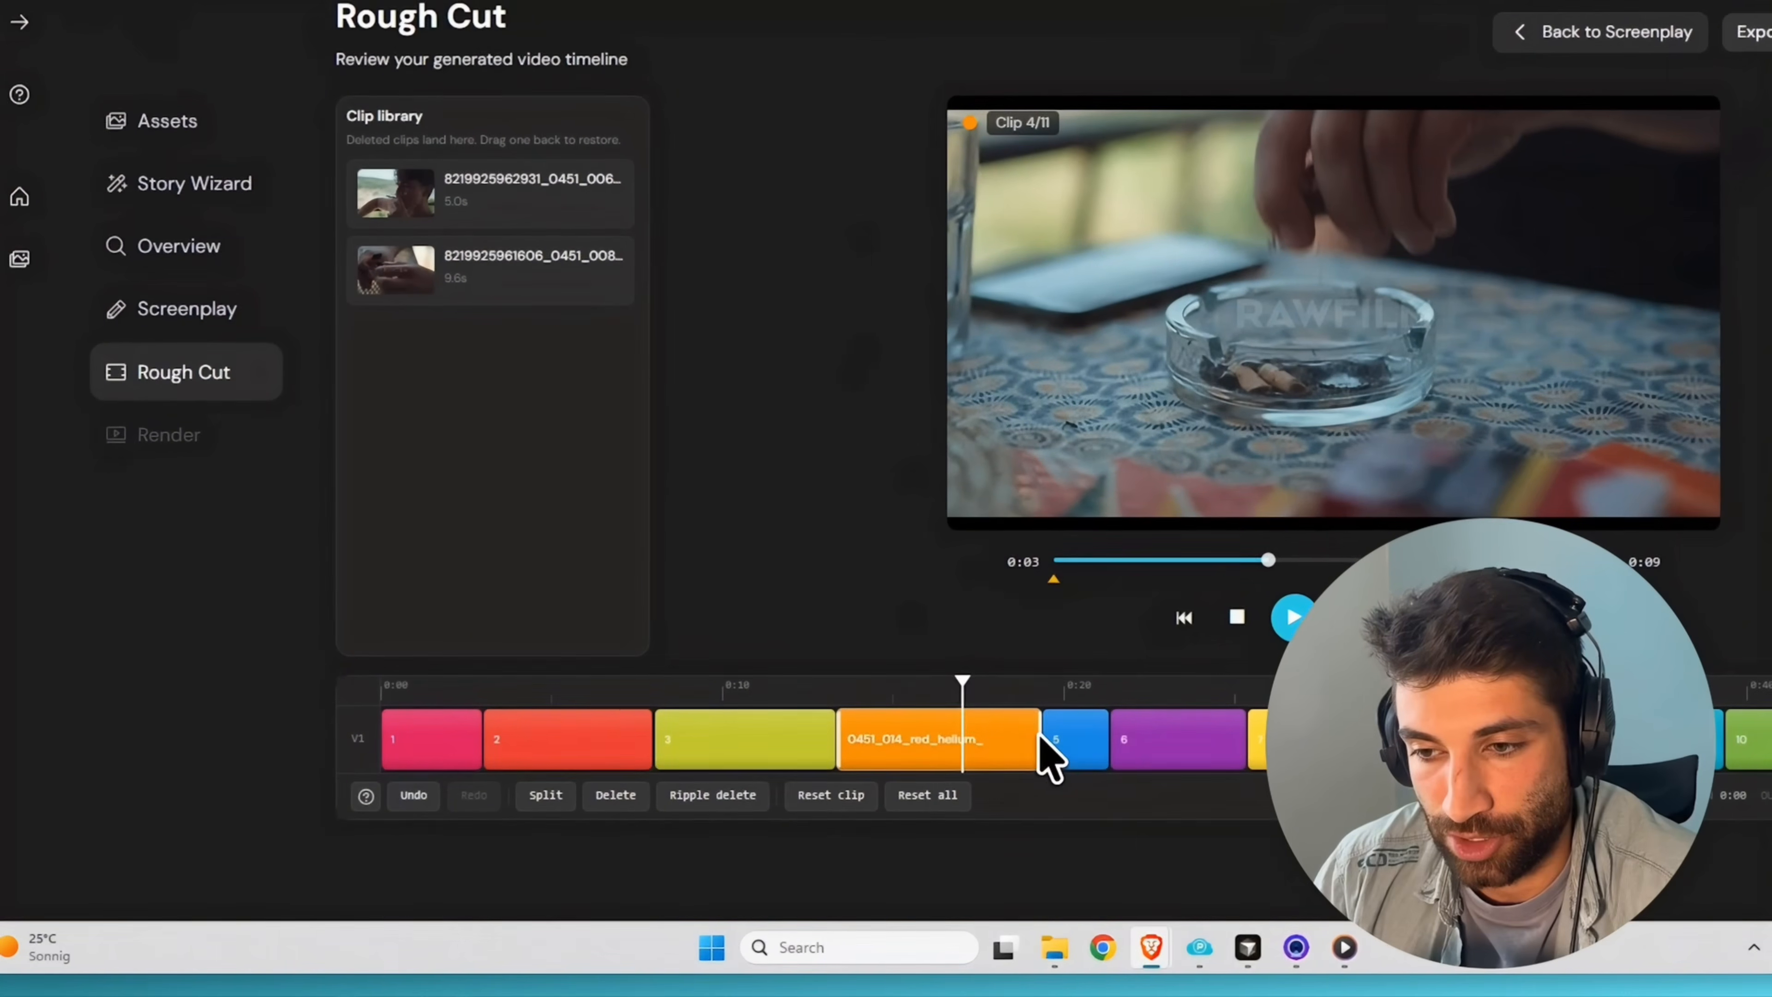
{"action": "left_click_drag", "start_coordinate": [896, 784], "coordinate": [883, 784]}
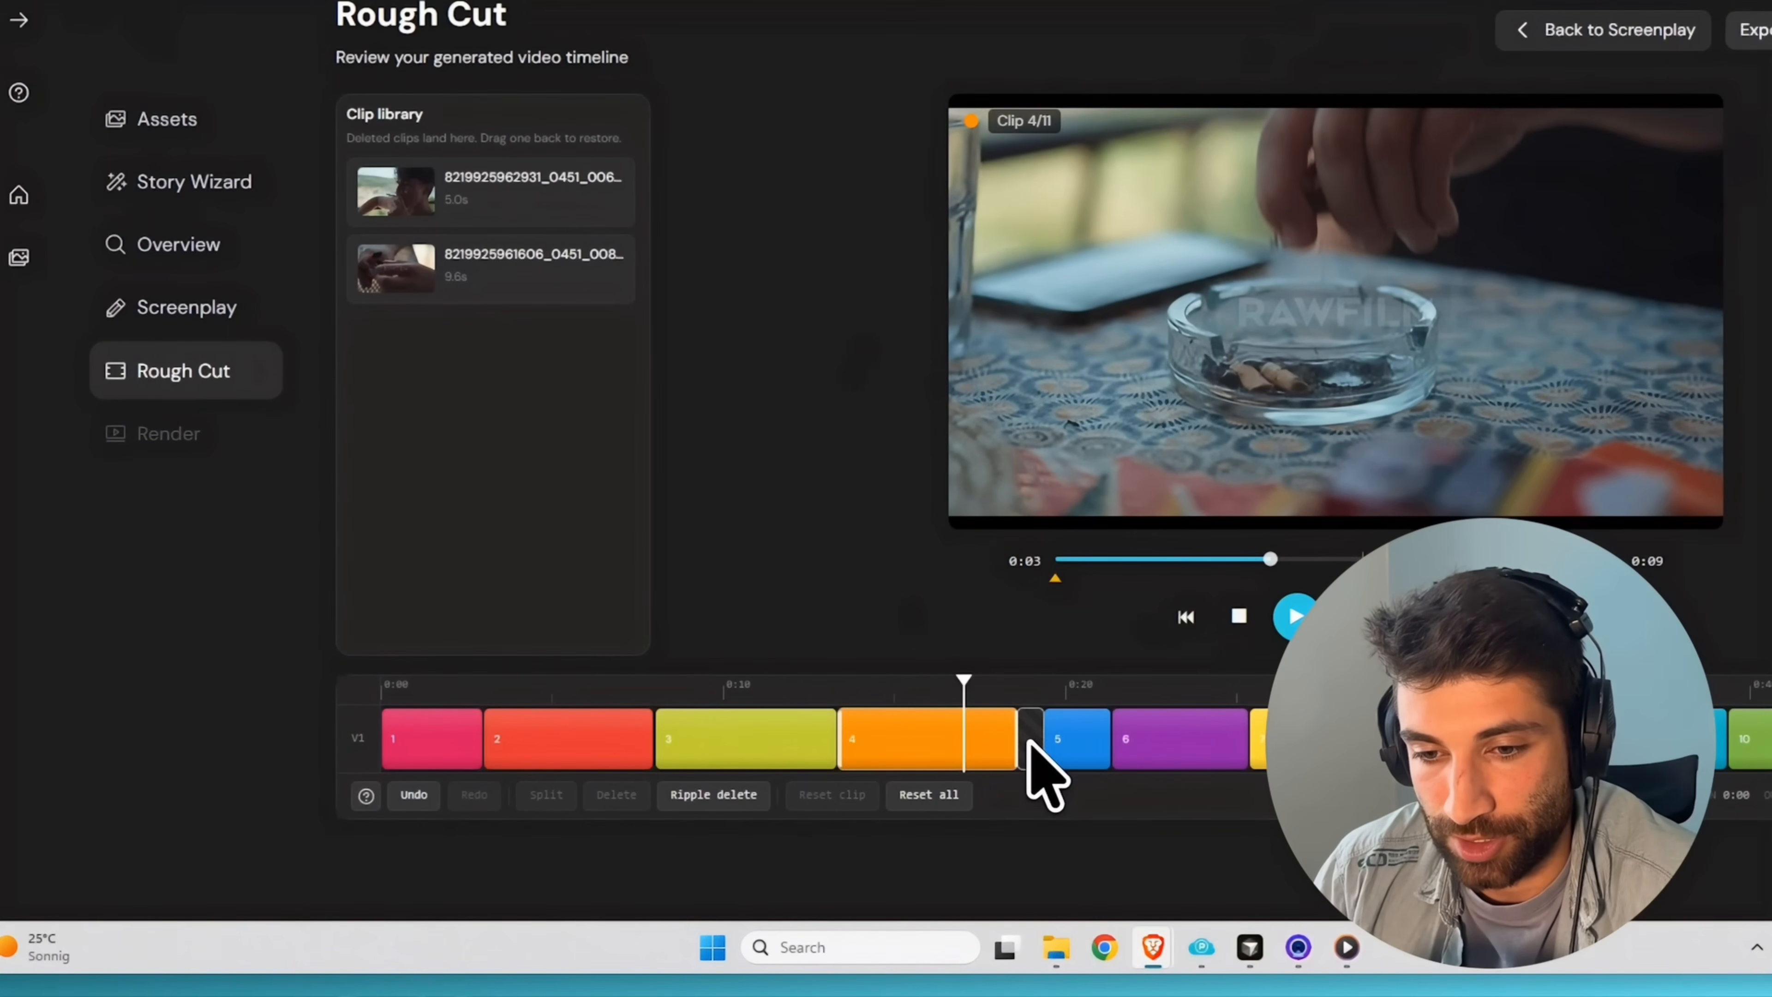
{"action": "left_click", "coordinate": [740, 794]}
- Play the rough cut from the fifth clip and pause playback during the ninth clip
{"action": "mouse_move", "coordinate": [927, 678]}
{"action": "left_mouse_down"}
{"action": "mouse_move", "coordinate": [819, 681]}
{"action": "mouse_move", "coordinate": [899, 678]}
{"action": "left_mouse_up"}
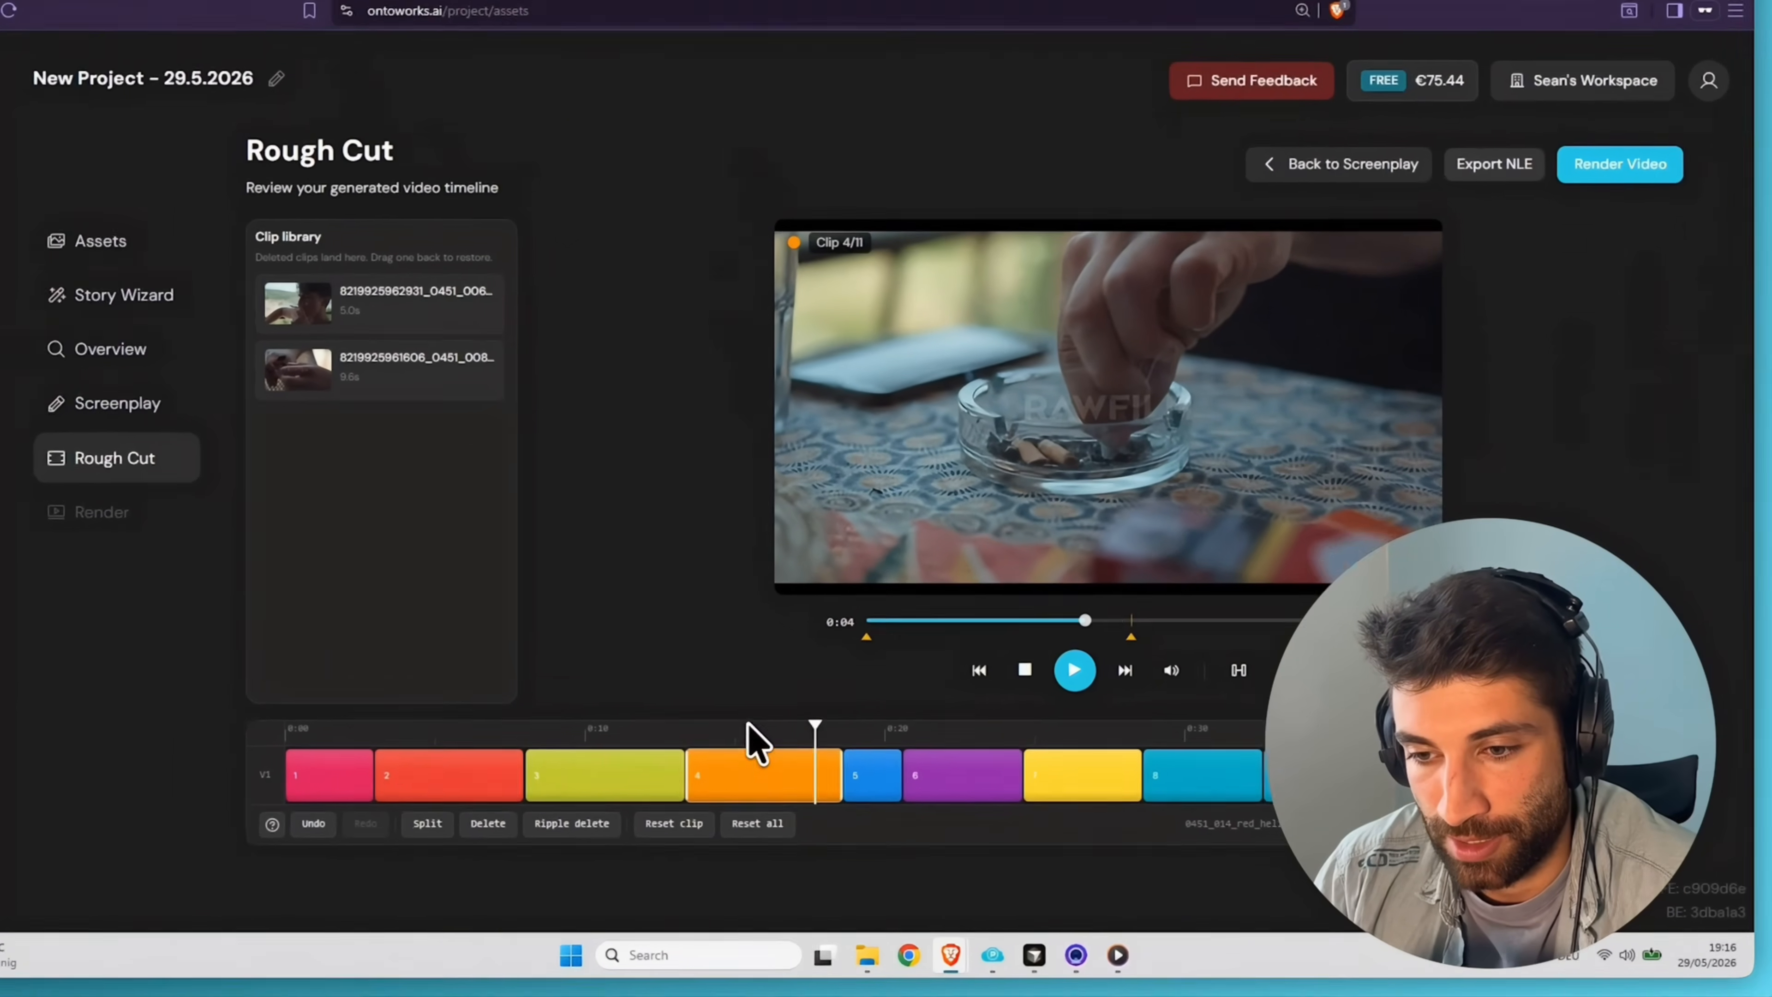
{"action": "left_click", "coordinate": [900, 775]}
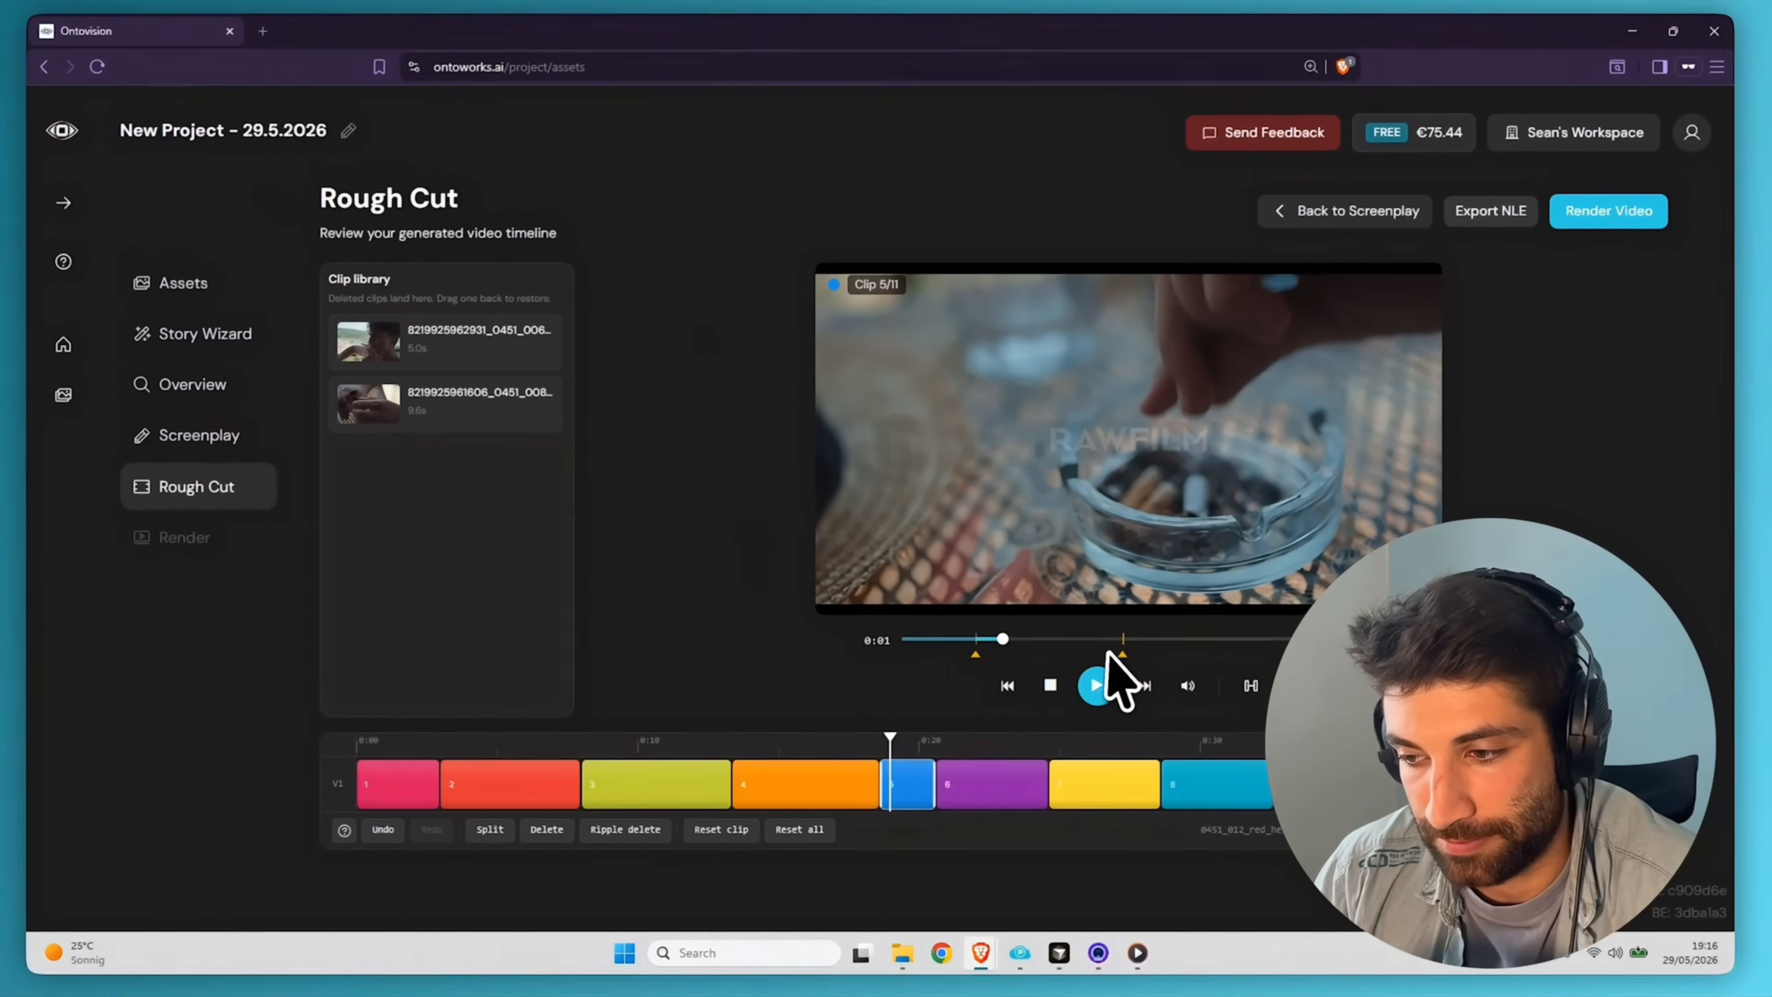
{"action": "left_click", "coordinate": [1108, 676]}
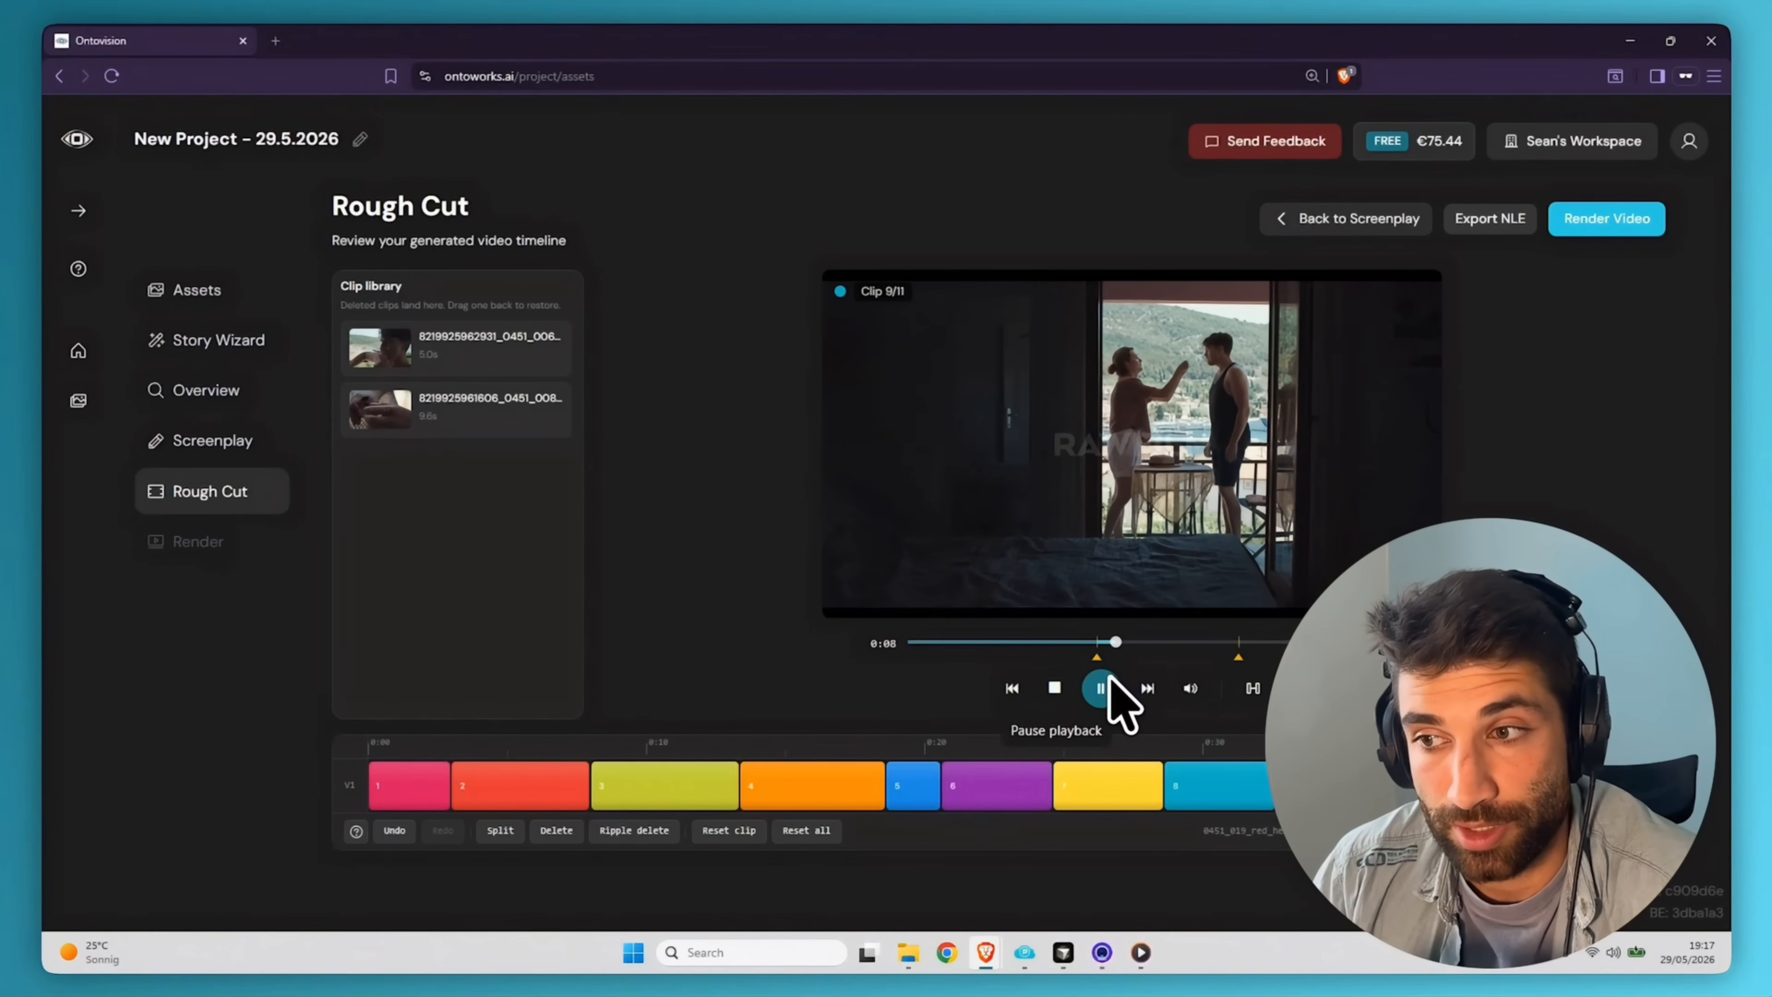
{"action": "left_click", "coordinate": [1101, 688]}
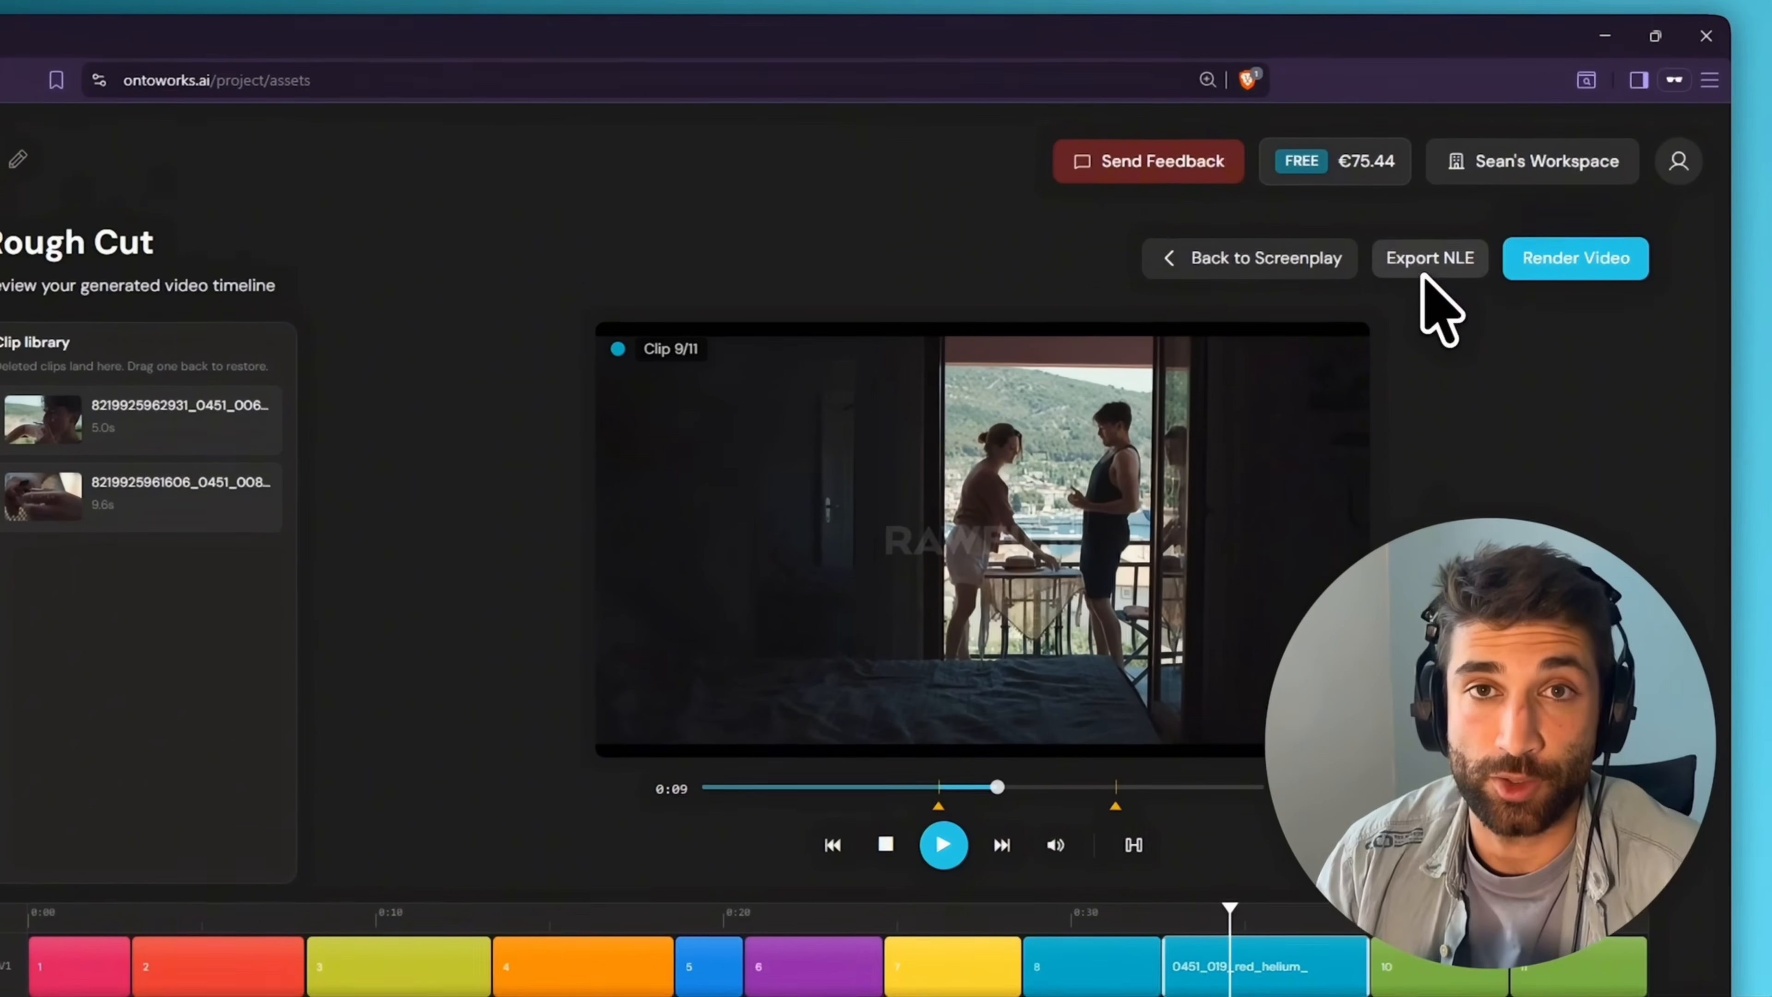
- View the rough cut's NLE export formats and start rendering the video
{"action": "left_click", "coordinate": [1427, 269]}
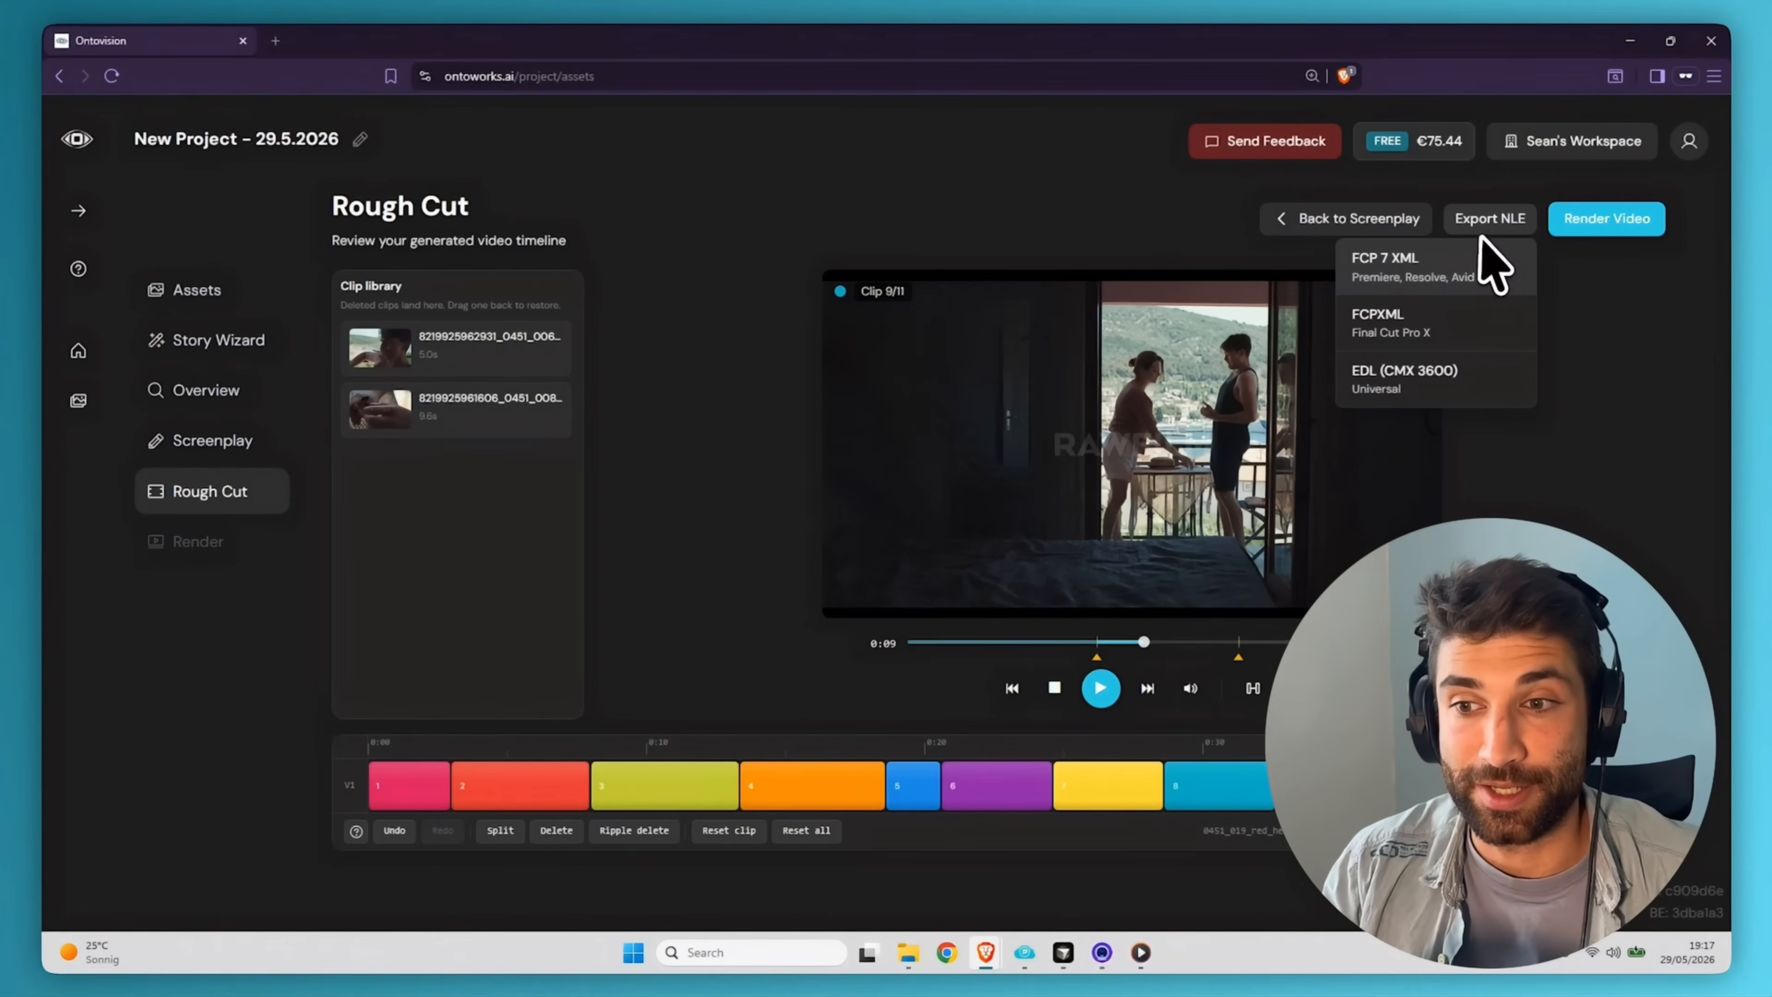
{"action": "left_click", "coordinate": [1514, 220]}
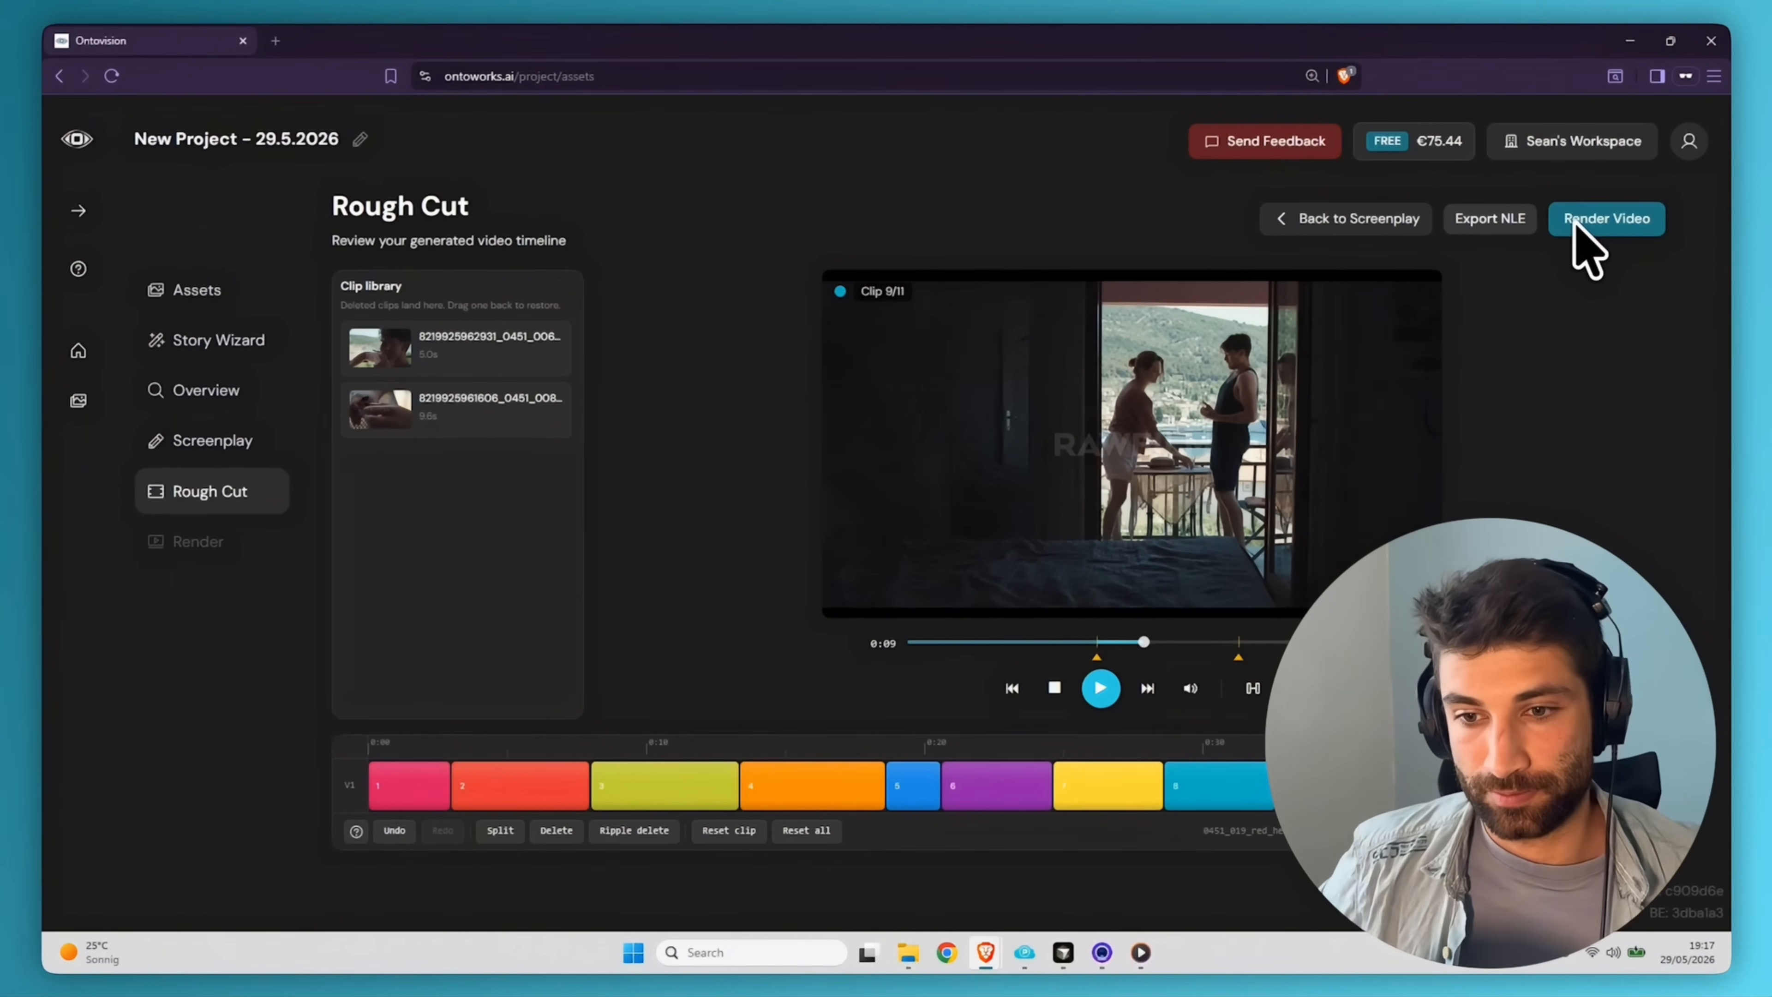
{"action": "left_click", "coordinate": [1578, 222]}
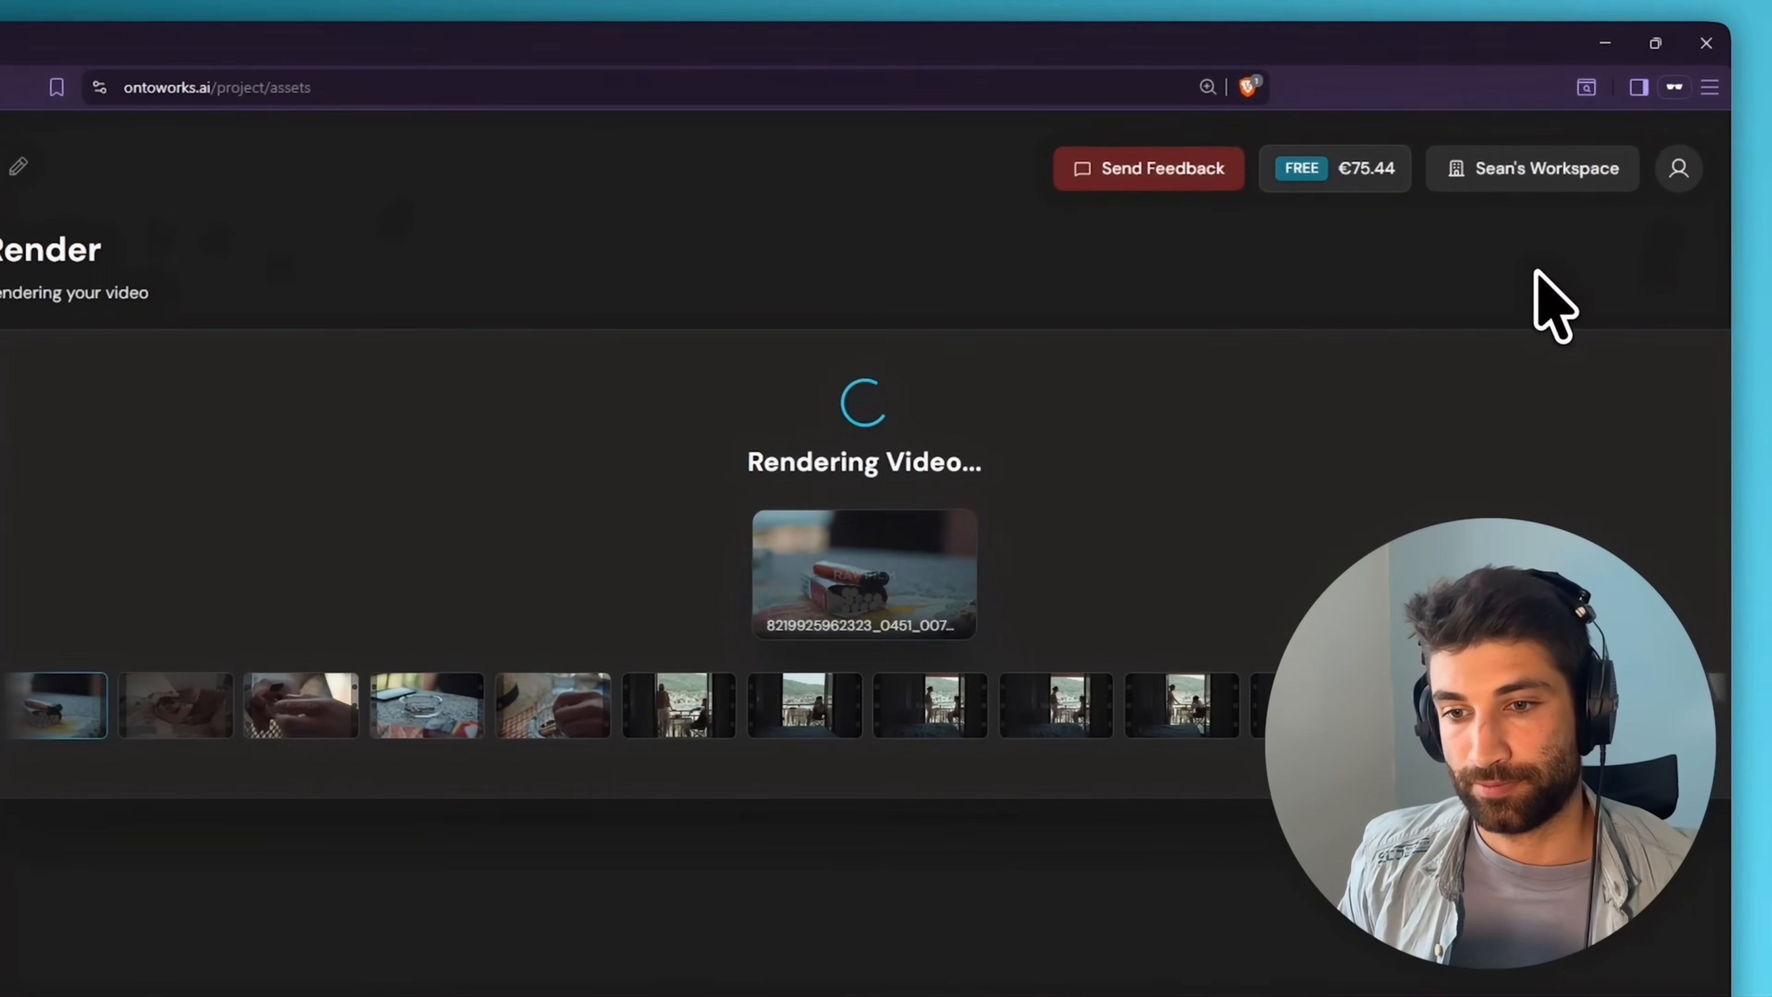